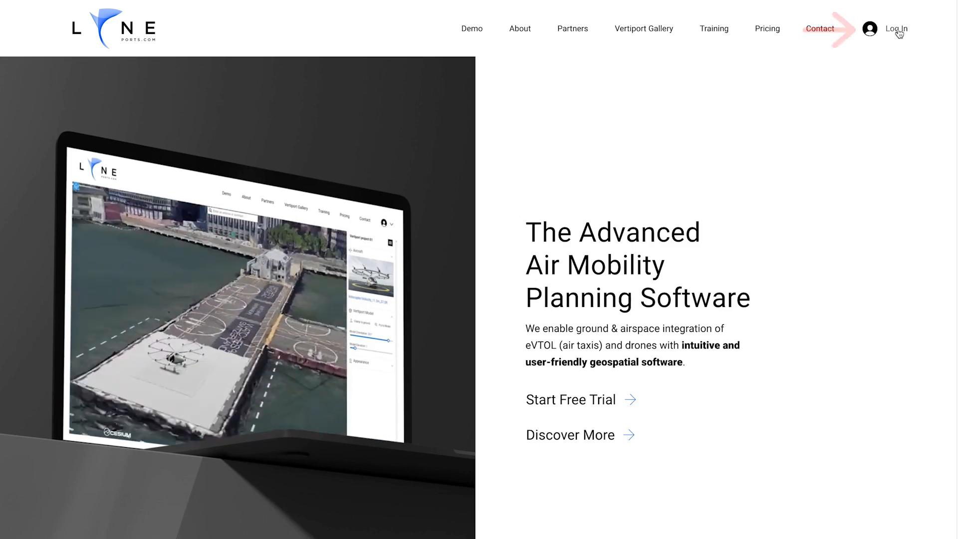
- Log in to the LYNEports account and open the My Projects page
left_click(897, 30)
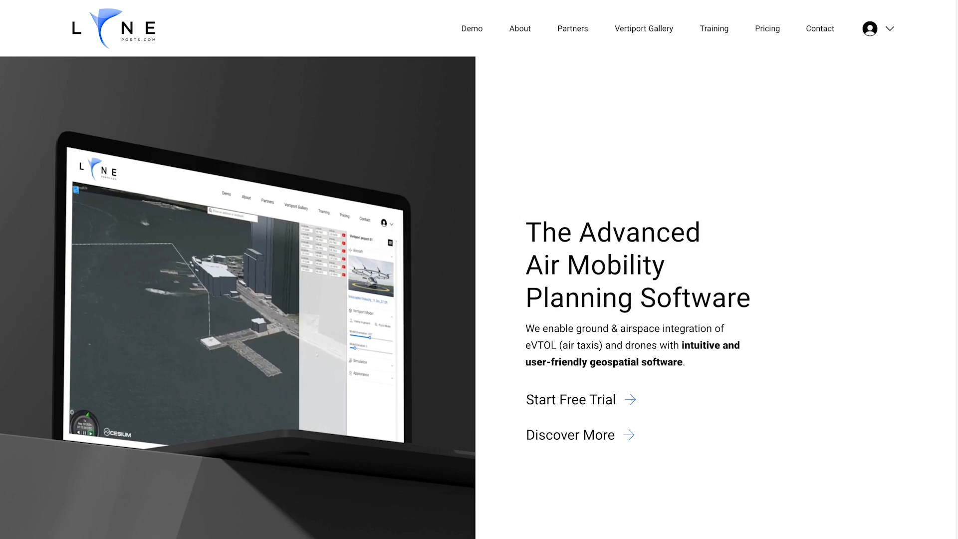
left_click(890, 30)
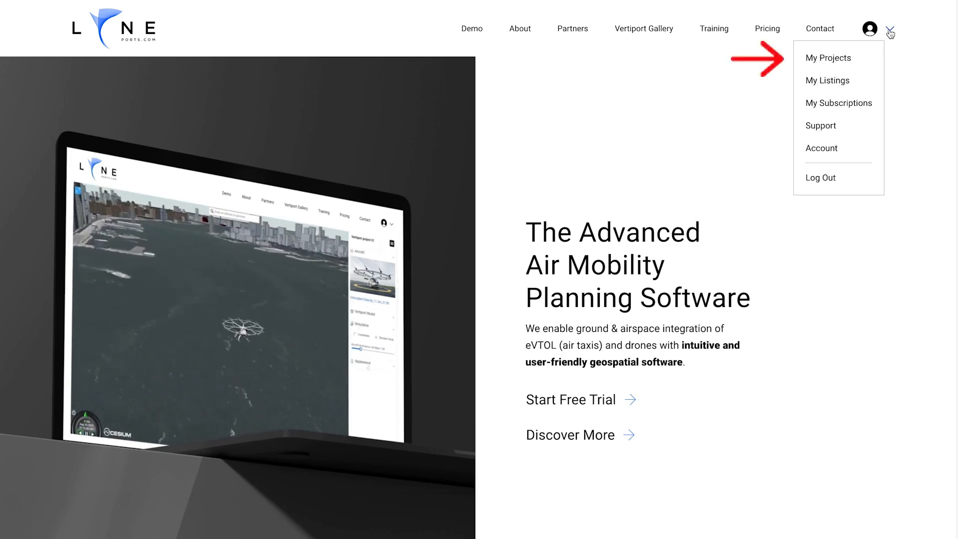
left_click(841, 59)
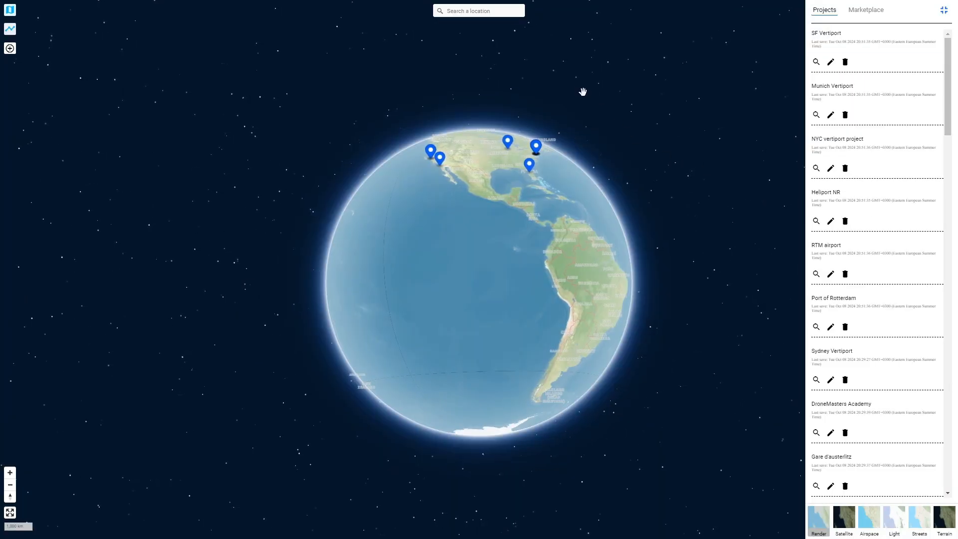
- Find California, United States on the globe and bring the San Francisco Bay area into focus
left_click(477, 11)
type("cali")
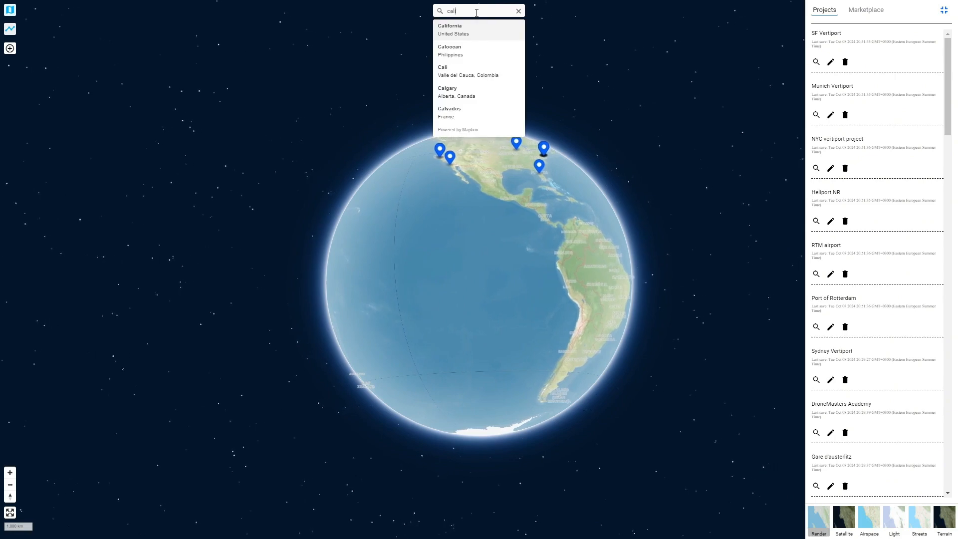
type("f")
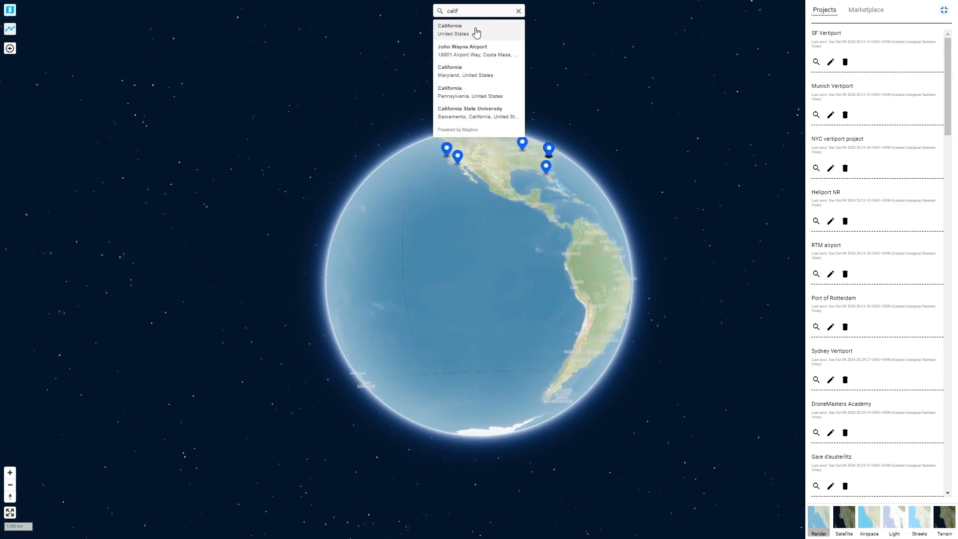
left_click(475, 30)
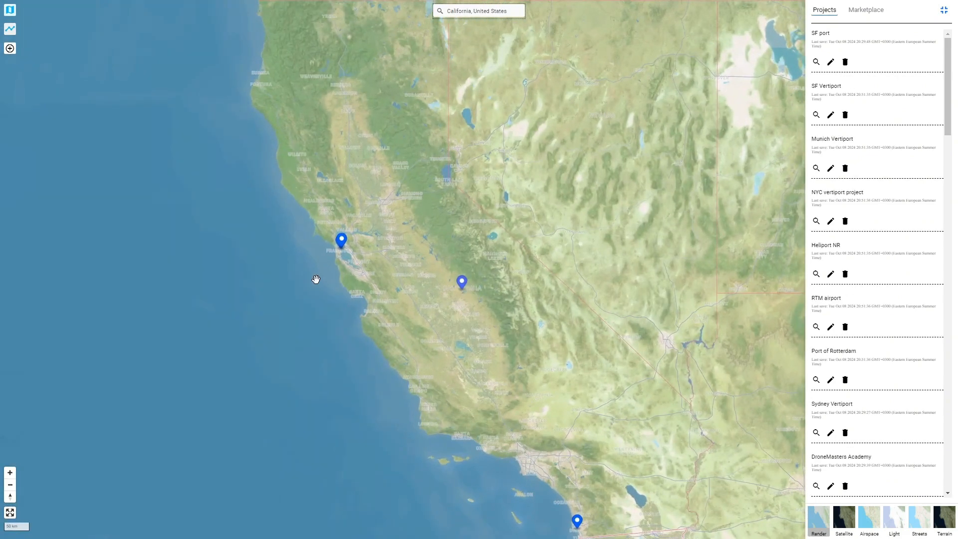
scroll(301, 252, "up", 5)
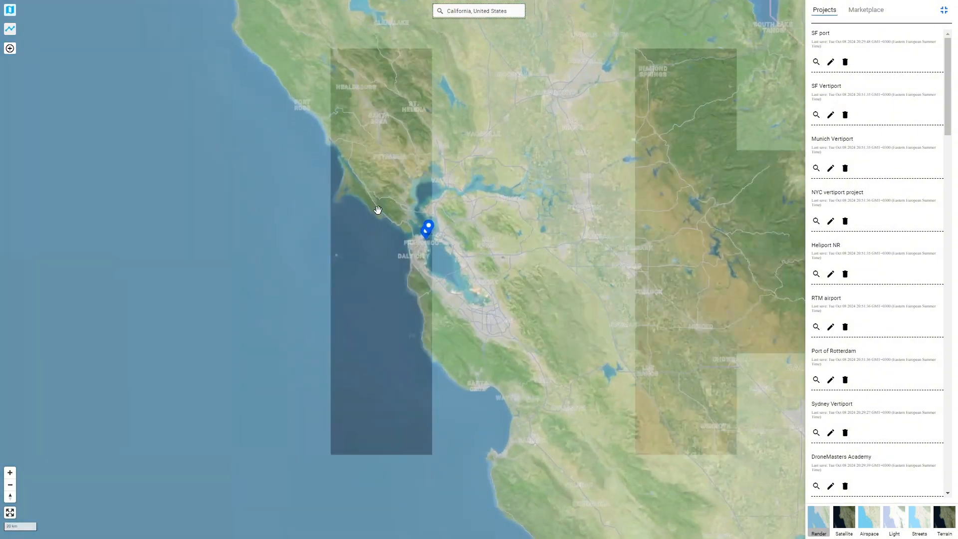
scroll(379, 207, "up", 3)
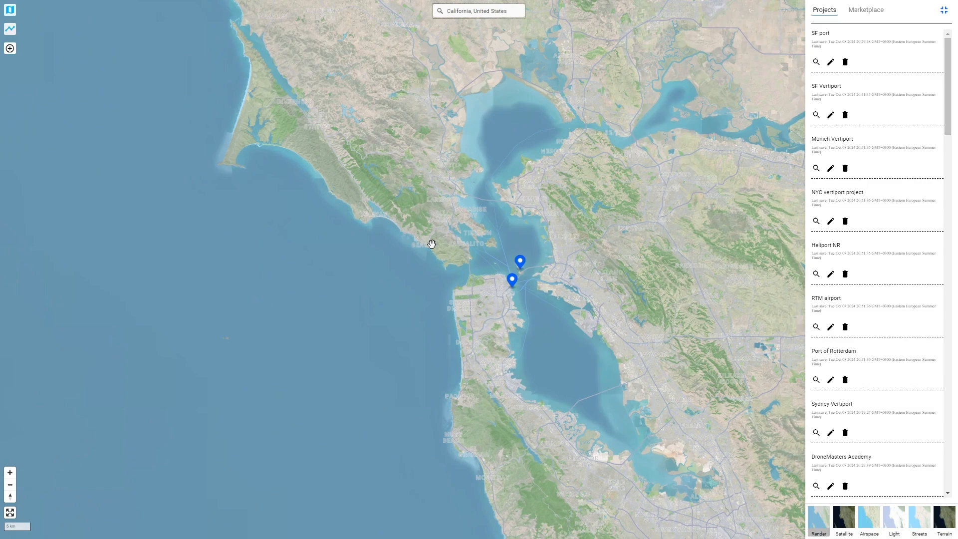
left_click_drag(601, 328, 558, 333)
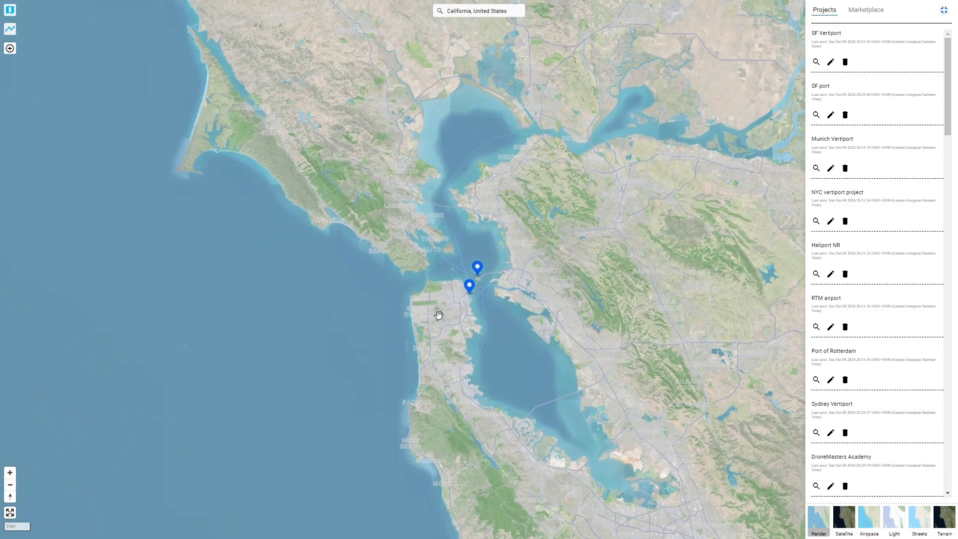
- Show the Aeroway, Airports, Airport-Area, Parking-Area, Hospital-Area, Residential-Area, Park-Area and Commercial-Area overlays on the map
left_click(10, 10)
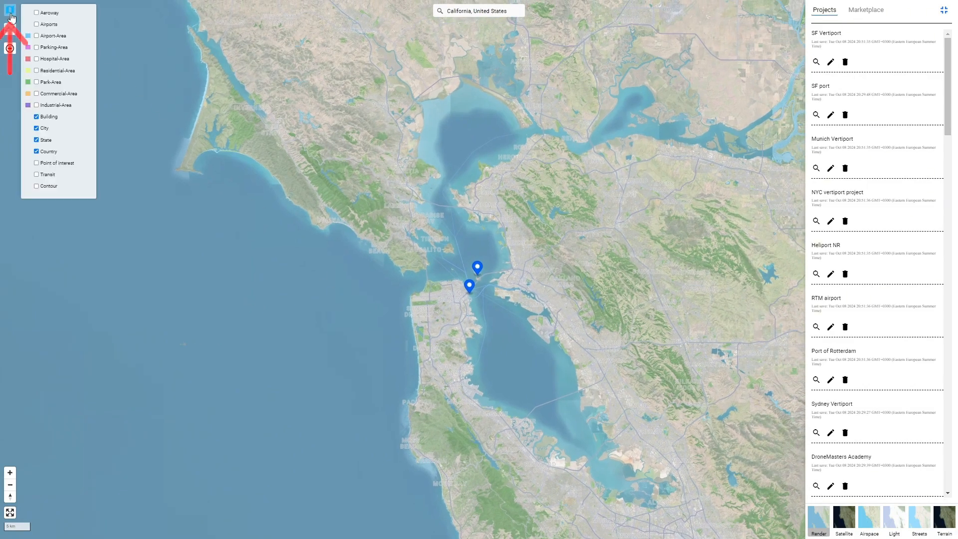
left_click(49, 13)
left_click(49, 24)
left_click(49, 35)
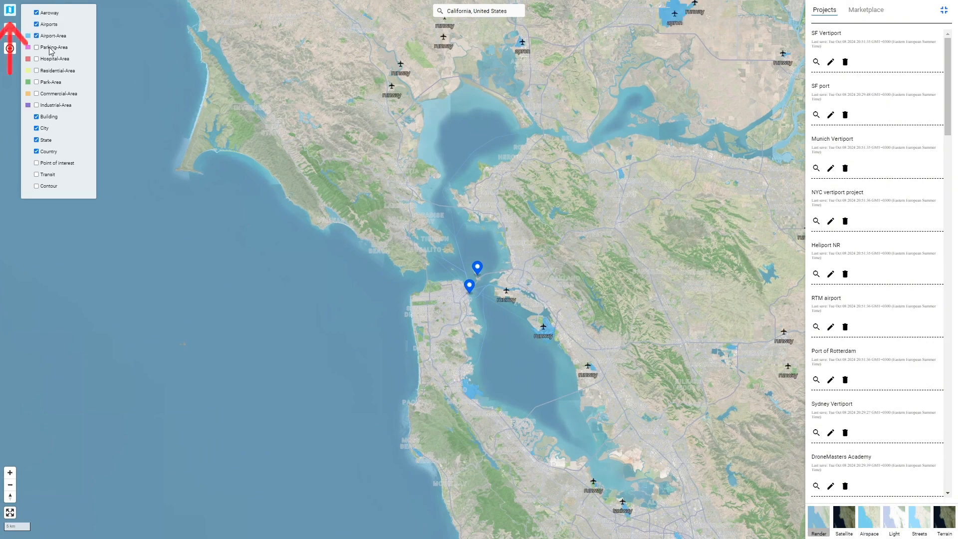
left_click(49, 47)
left_click(50, 60)
left_click(51, 71)
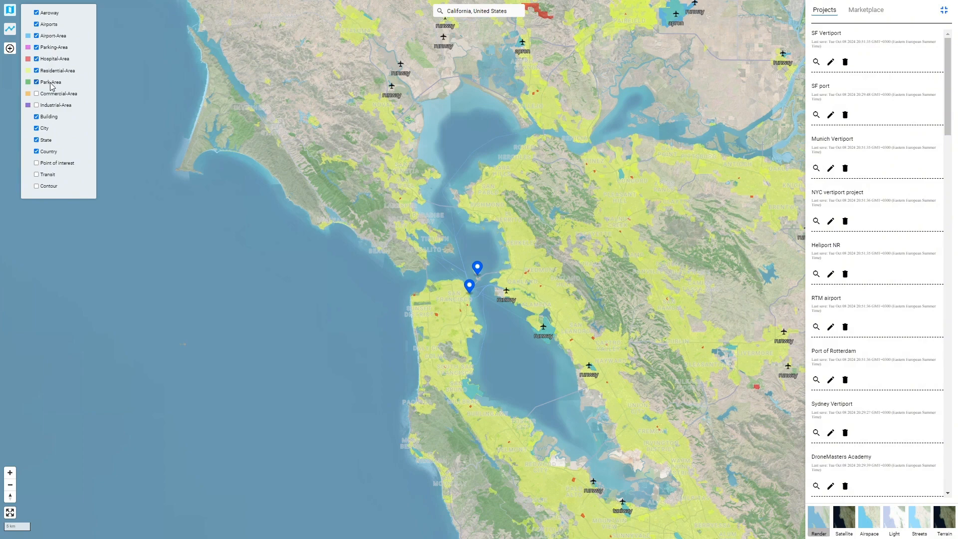
left_click(53, 95)
- Hide the Park-Area, Residential-Area, Hospital-Area, Parking-Area, Airport-Area, Airports and Aeroway overlays and close the layer list
left_click(51, 83)
left_click(51, 71)
left_click(50, 60)
left_click(51, 46)
left_click(52, 35)
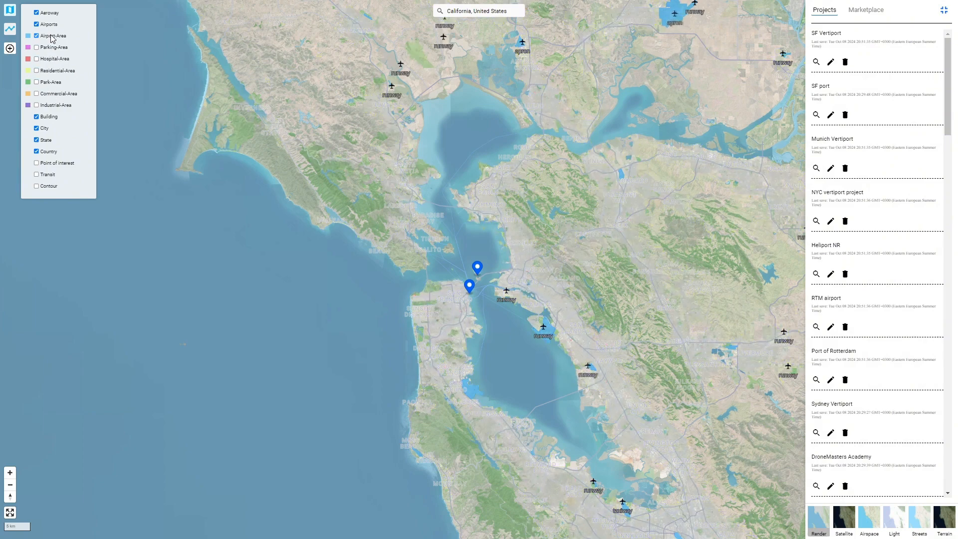
left_click(50, 25)
left_click(49, 14)
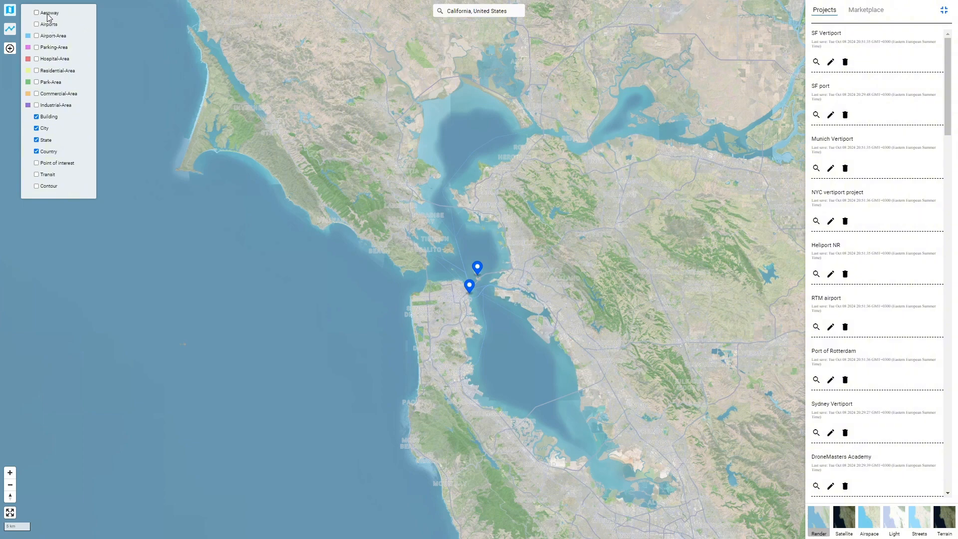
left_click(14, 11)
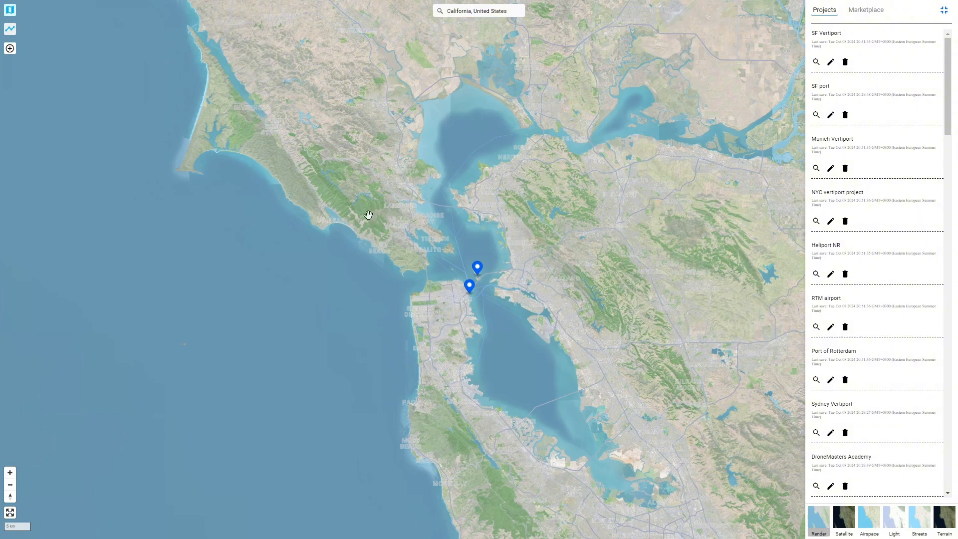
- Preview the Satellite base map and switch the map to the Airspace style
left_click(843, 521)
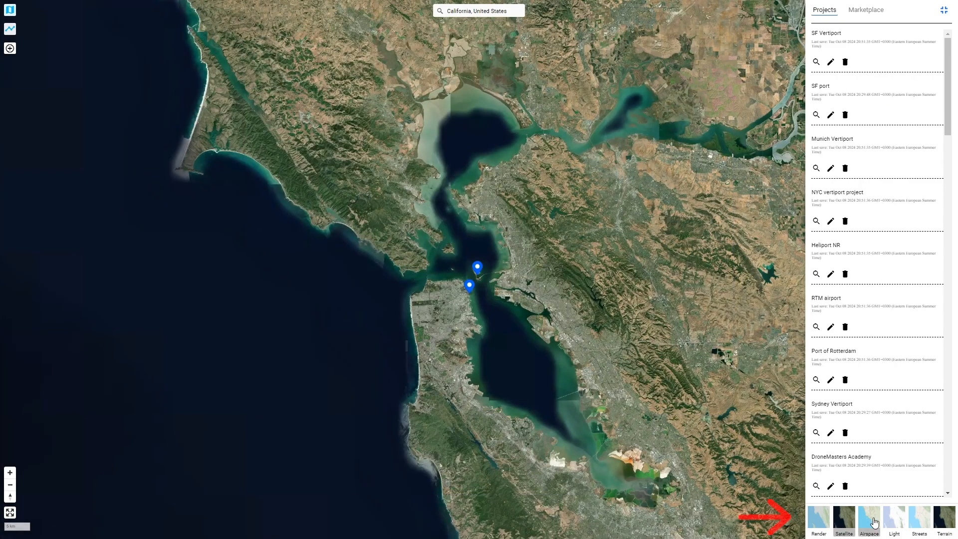
left_click(873, 522)
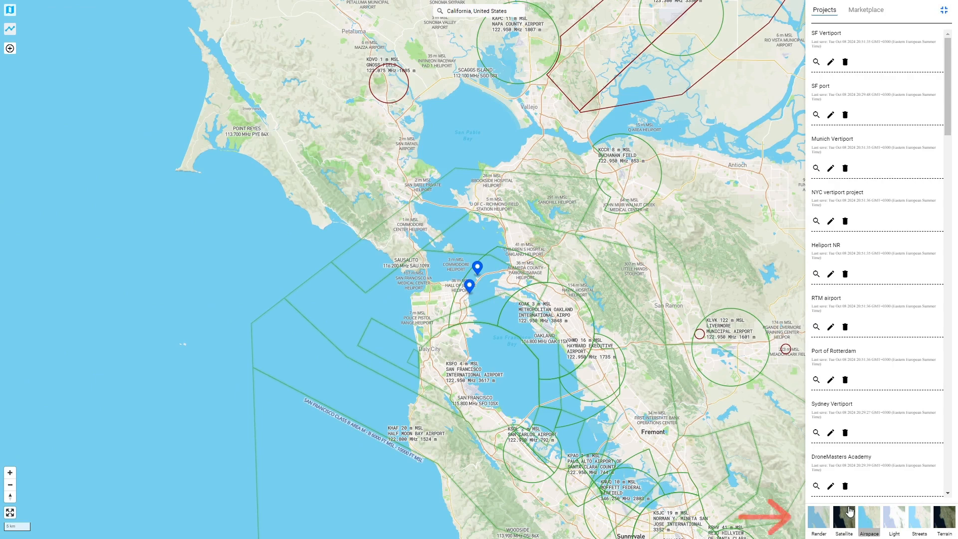
left_click_drag(579, 373, 563, 363)
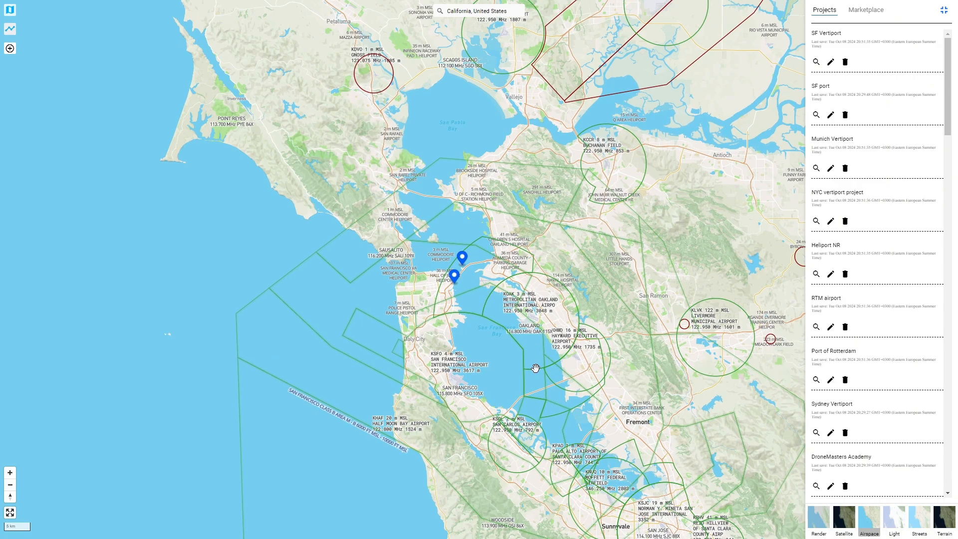
- Measure the straight-line distance from the San Francisco waterfront pier to the NAS Alameda airfield
scroll(487, 282, "up", 5)
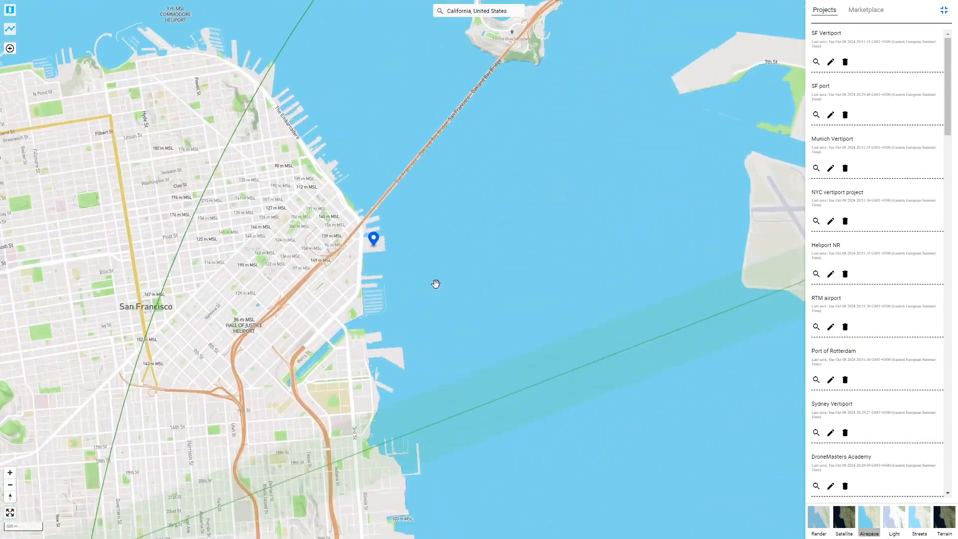
left_click_drag(436, 284, 276, 305)
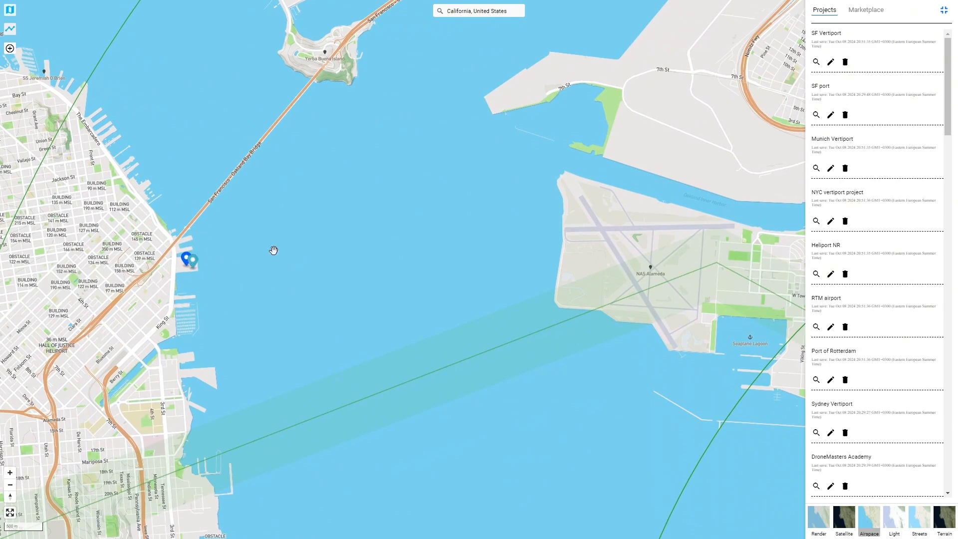
left_click(615, 254)
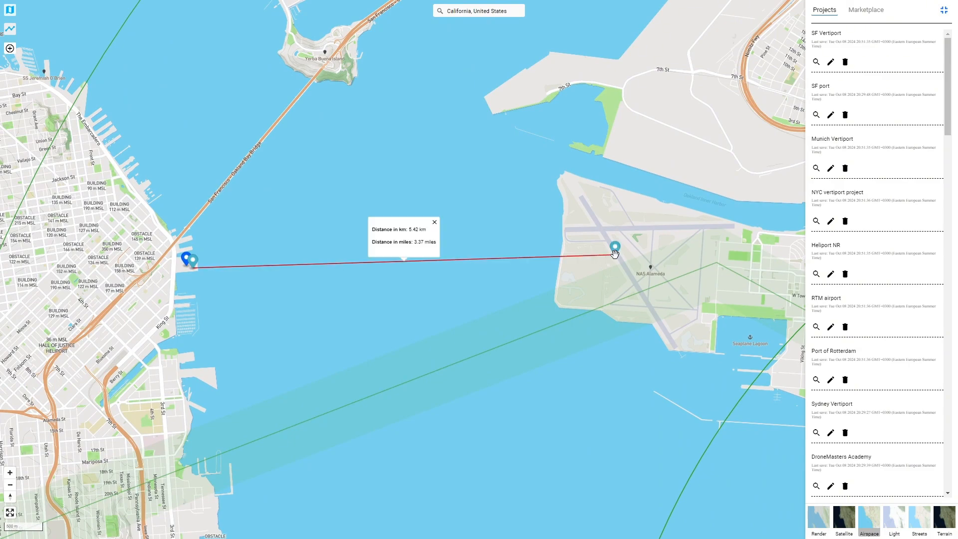
right_click_drag(518, 315, 547, 269)
left_click(459, 266)
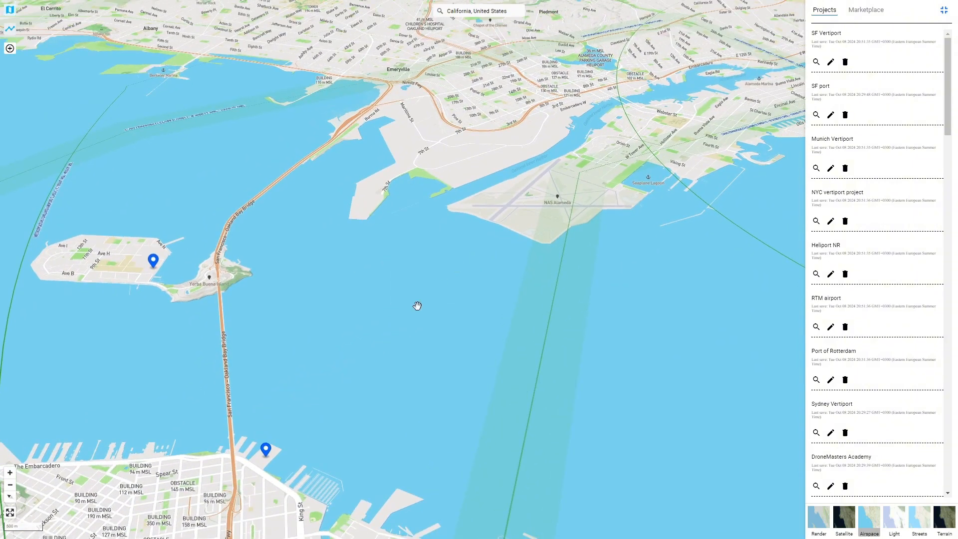
- Create a project named SF Vertiport with its landing pad on the pier beside the Bay Bridge, and show its editor full screen
left_click_drag(372, 354, 436, 278)
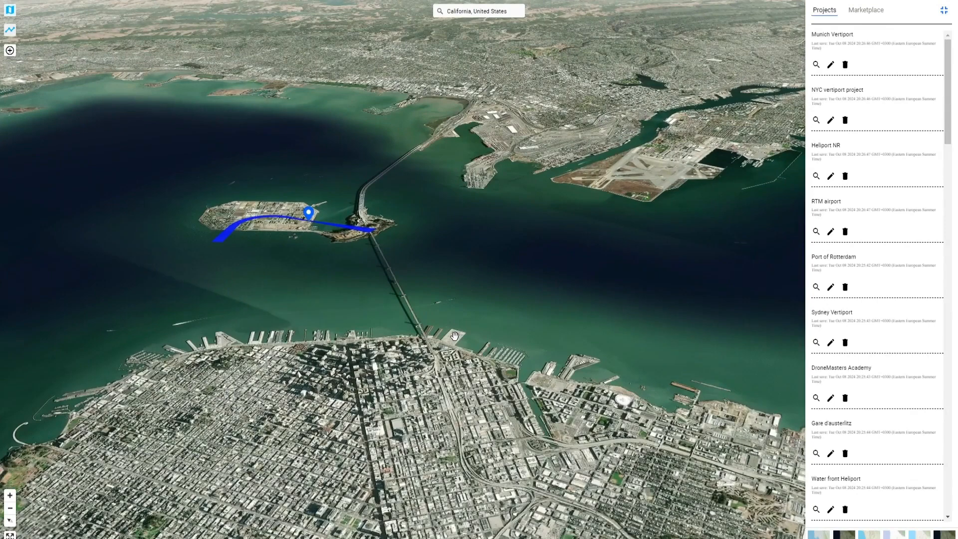
double_click(454, 335)
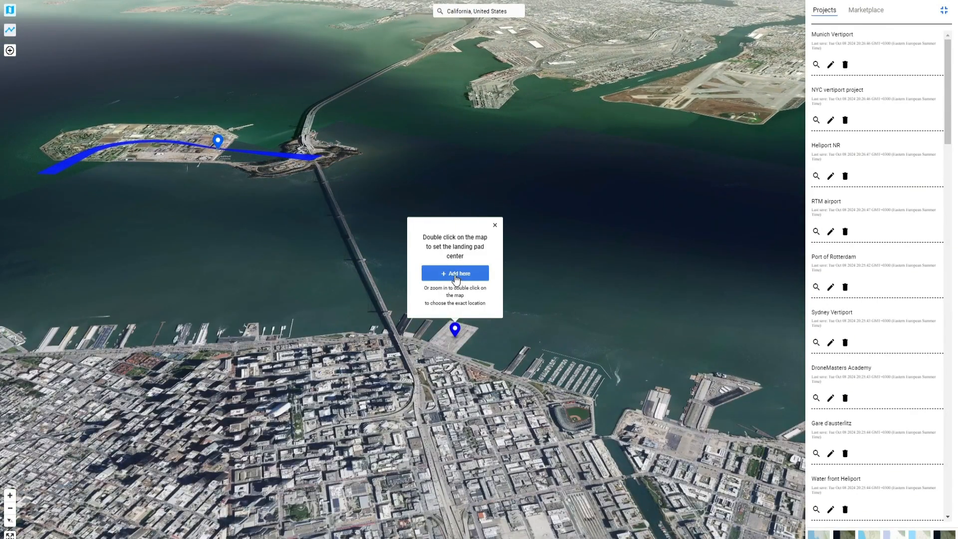
left_click(455, 278)
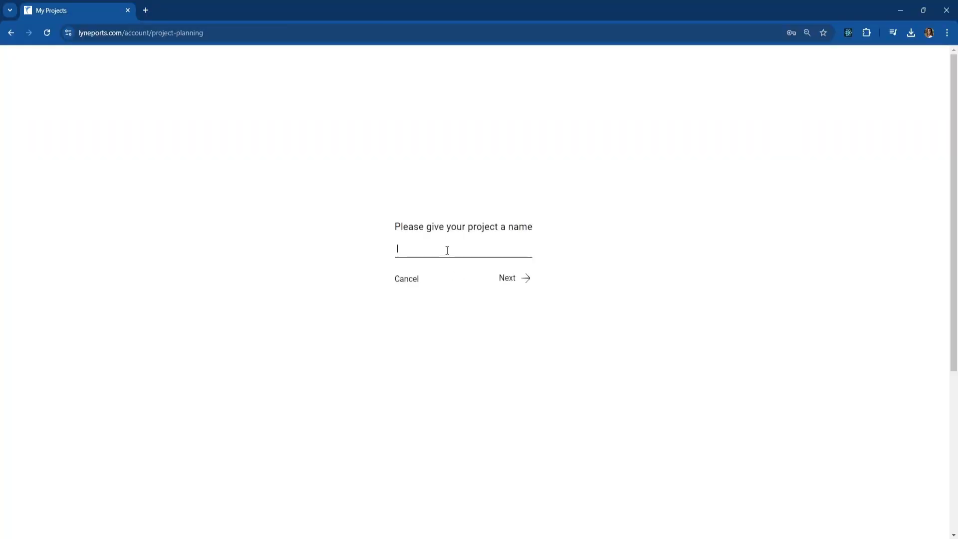
left_click(507, 278)
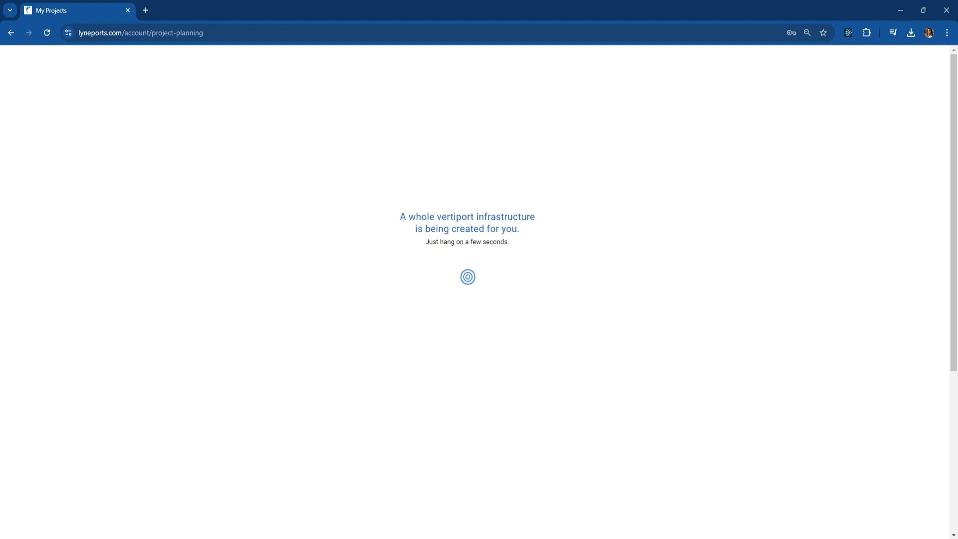
left_click(471, 329)
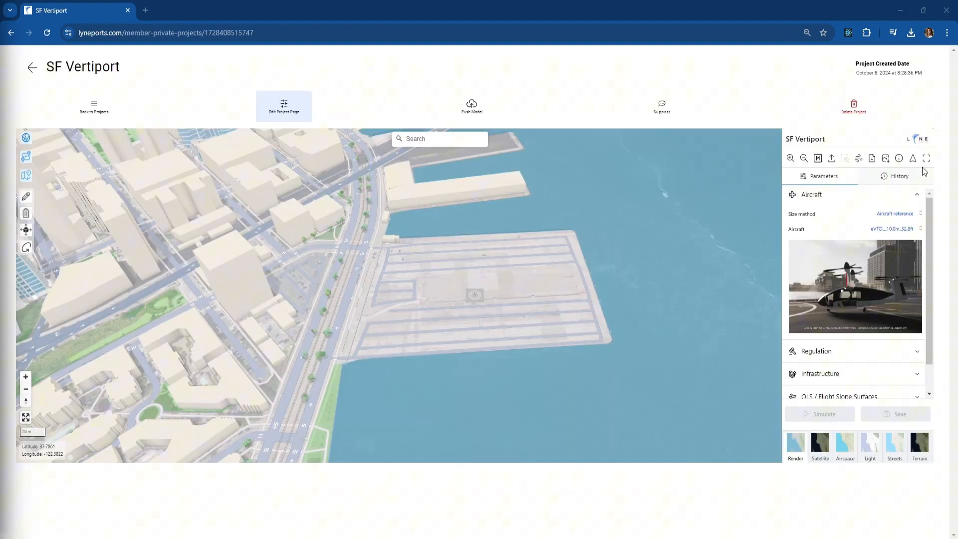
left_click(927, 159)
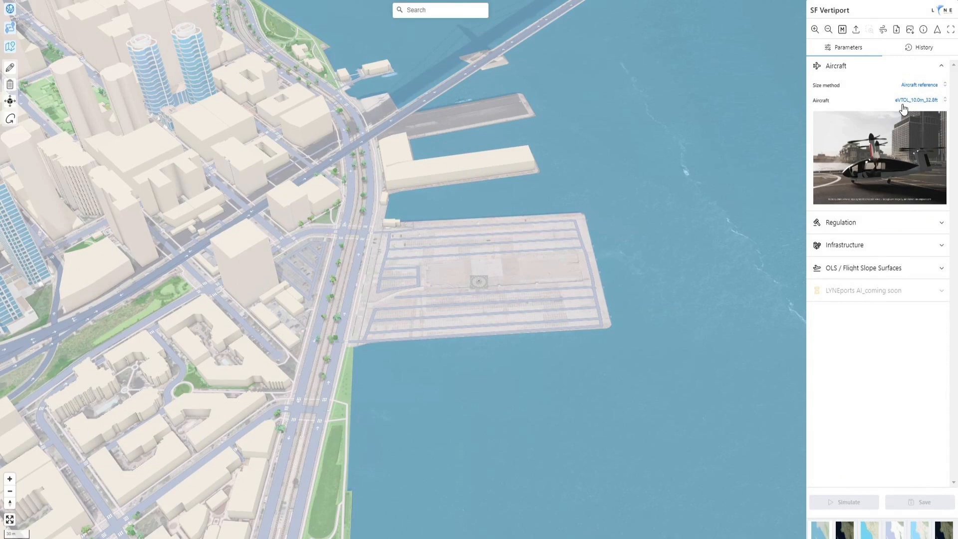
- Review the Aircraft, Regulation, Infrastructure and OLS / Flight Slope Surfaces parameter groups, including the regulatory framework options
left_click(833, 69)
left_click(828, 72)
left_click(844, 226)
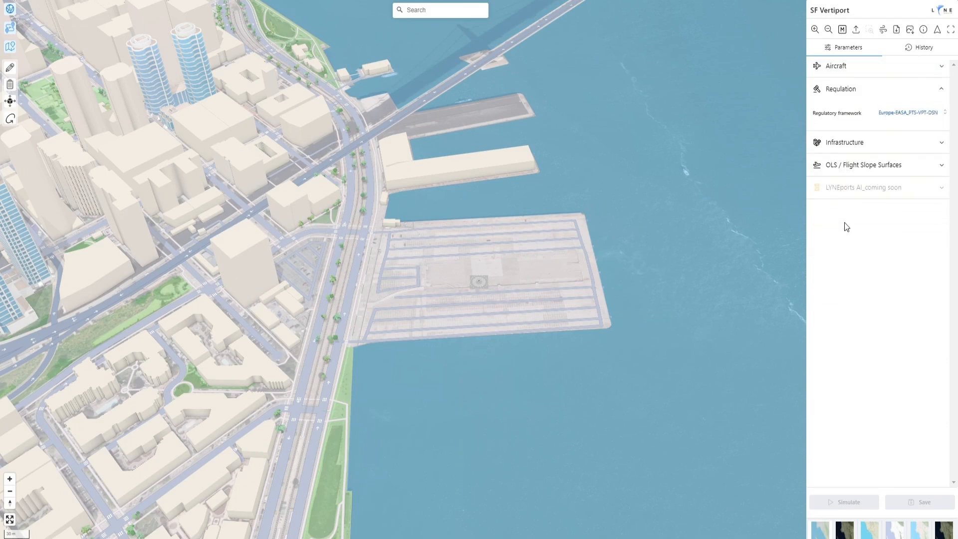
left_click(888, 111)
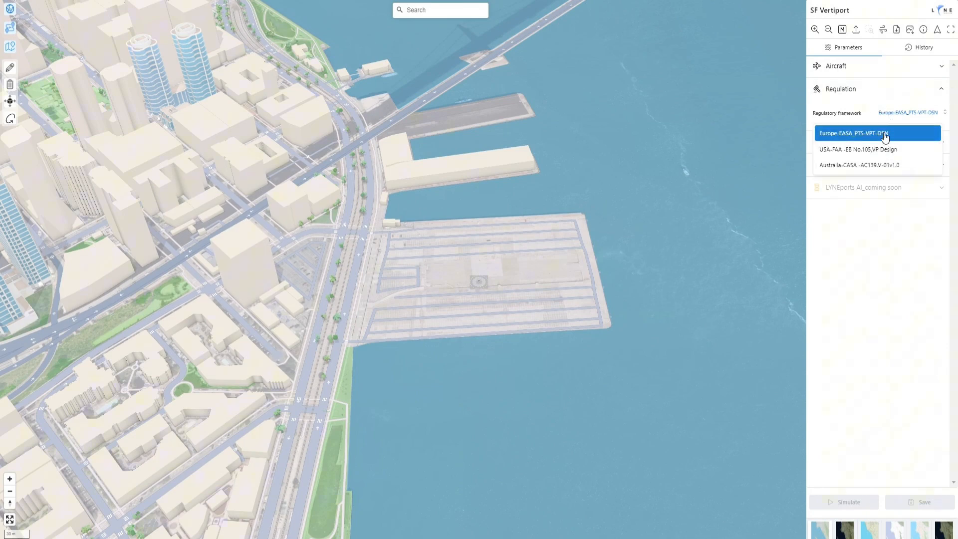
left_click(856, 91)
left_click(854, 90)
left_click(852, 111)
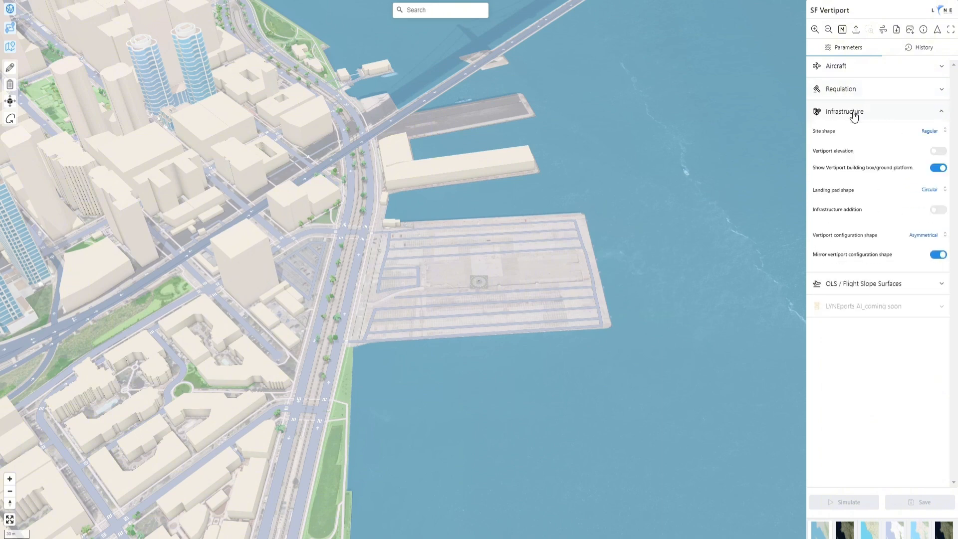
left_click(865, 283)
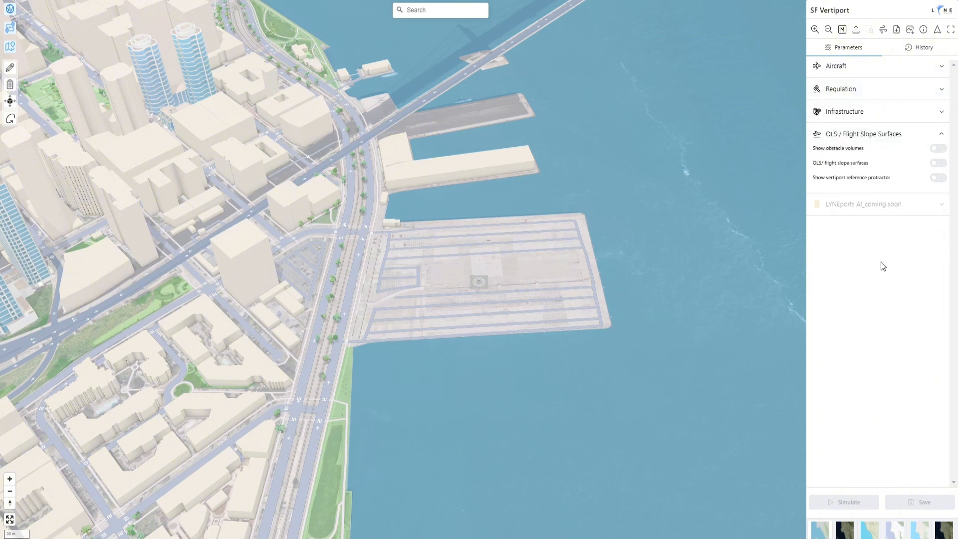
left_click(875, 143)
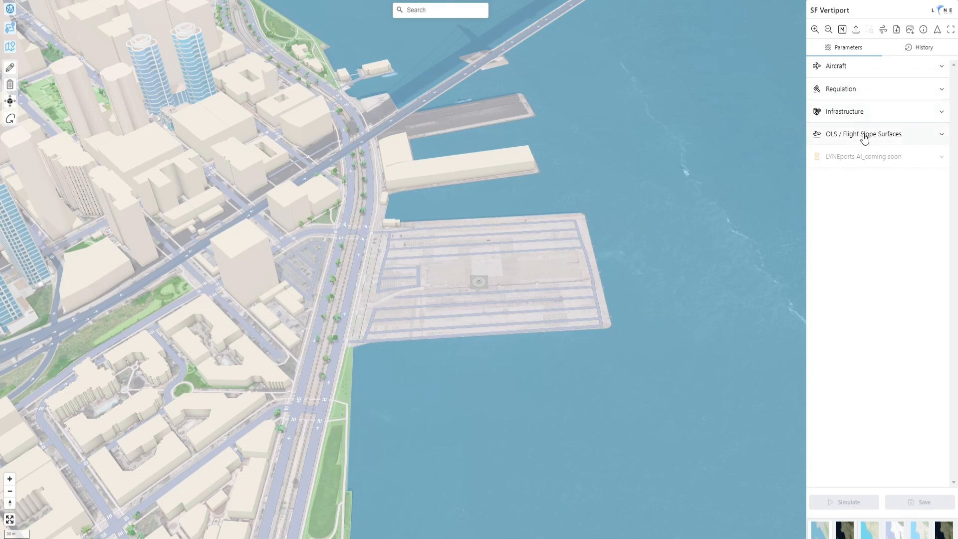
- View the quick reference card with the keyboard shortcuts guide, and close it
left_click(923, 31)
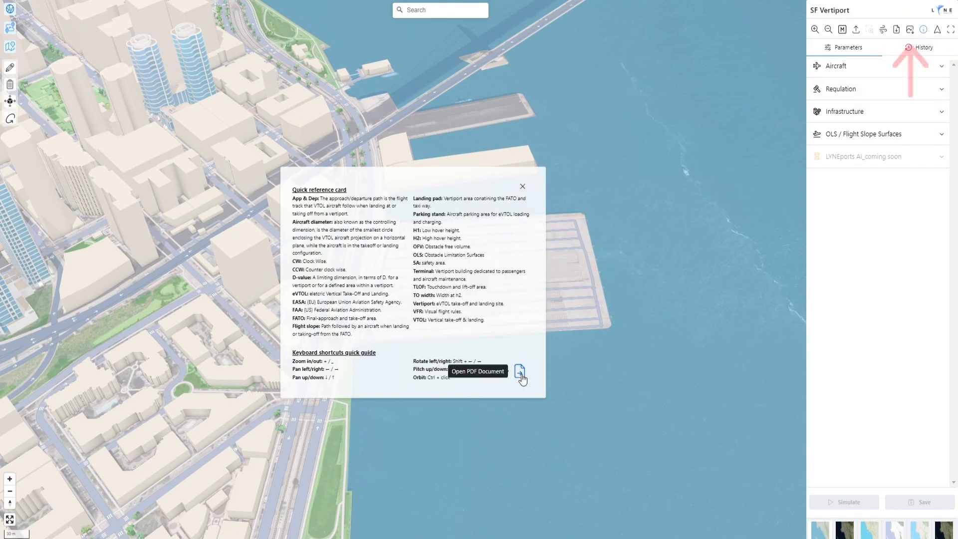
left_click(523, 186)
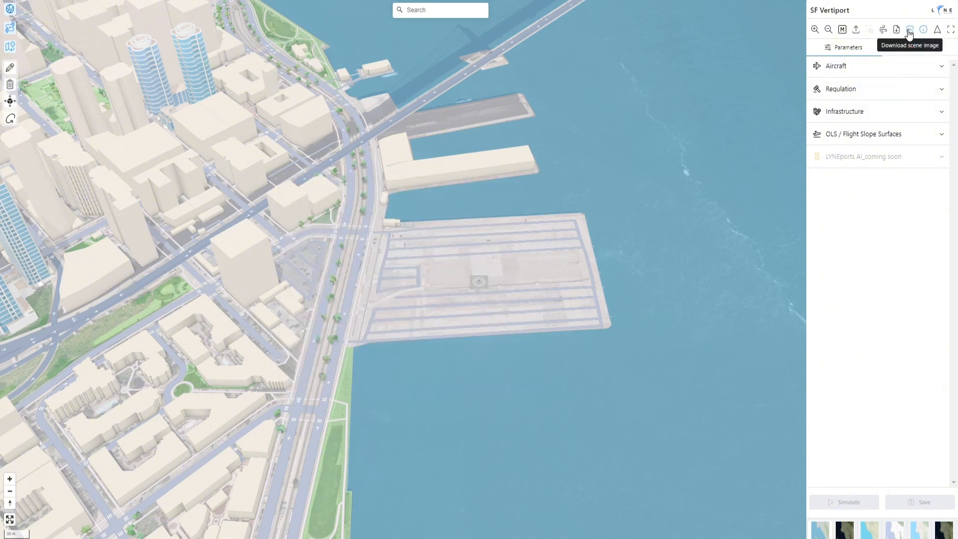
- Display the site's wind rose, inspect the landing pad and uploaded terminal model on the pier, and close the wind rose
left_click(882, 30)
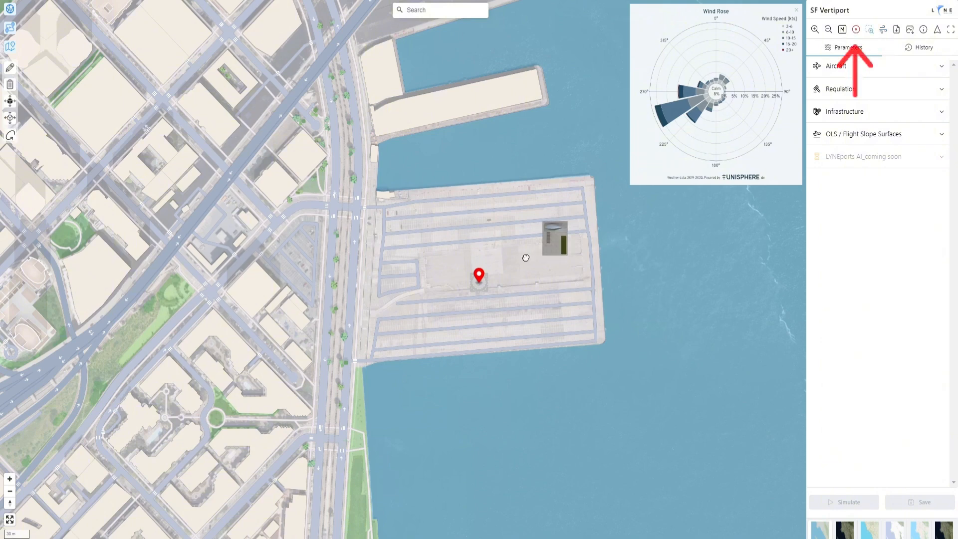
left_click_drag(529, 253, 458, 306)
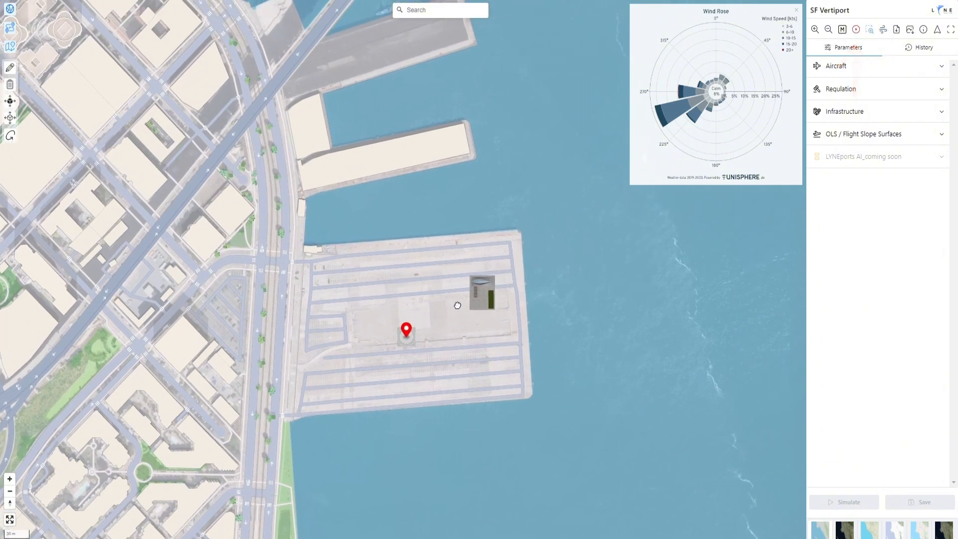
scroll(487, 312, "up", 5)
right_click_drag(489, 319, 527, 266)
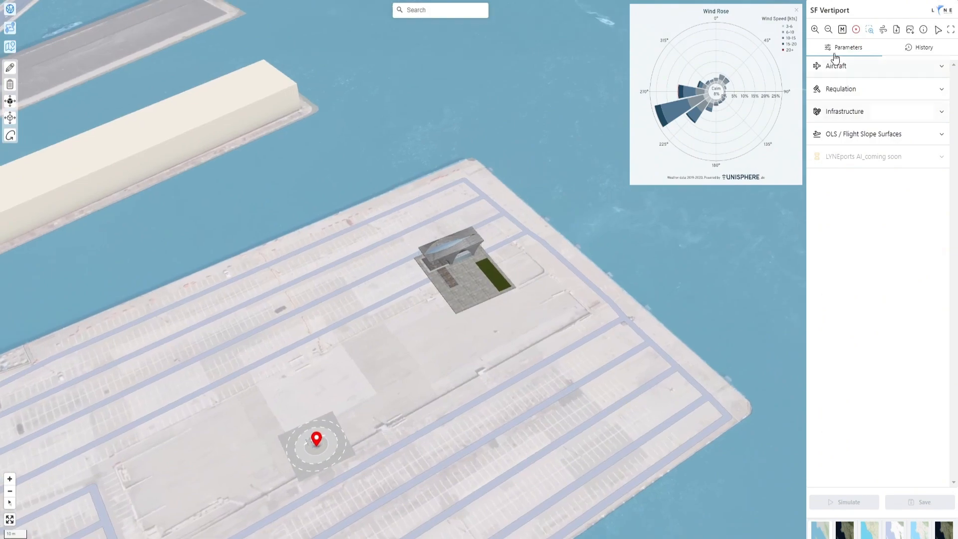
left_click(815, 30)
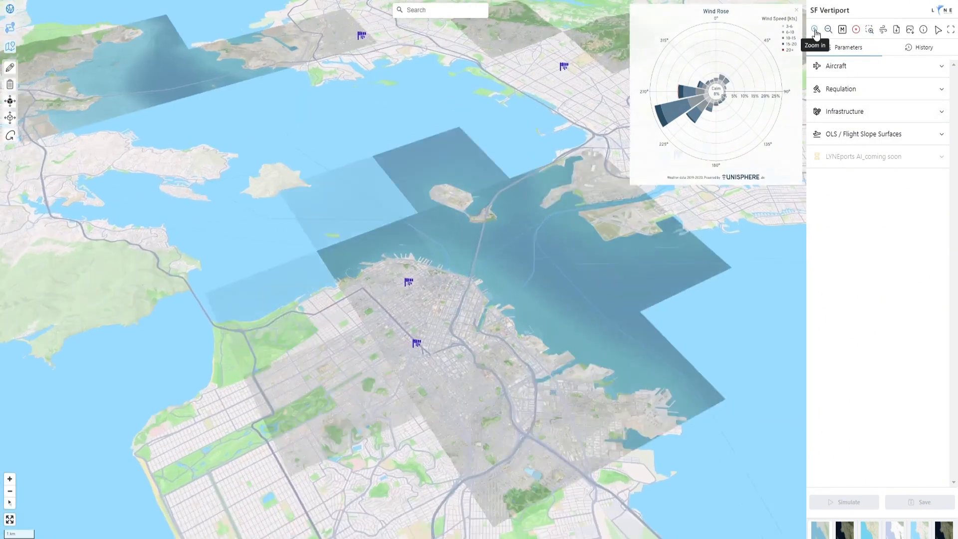
left_click_drag(563, 255, 511, 271)
scroll(512, 270, "up", 3)
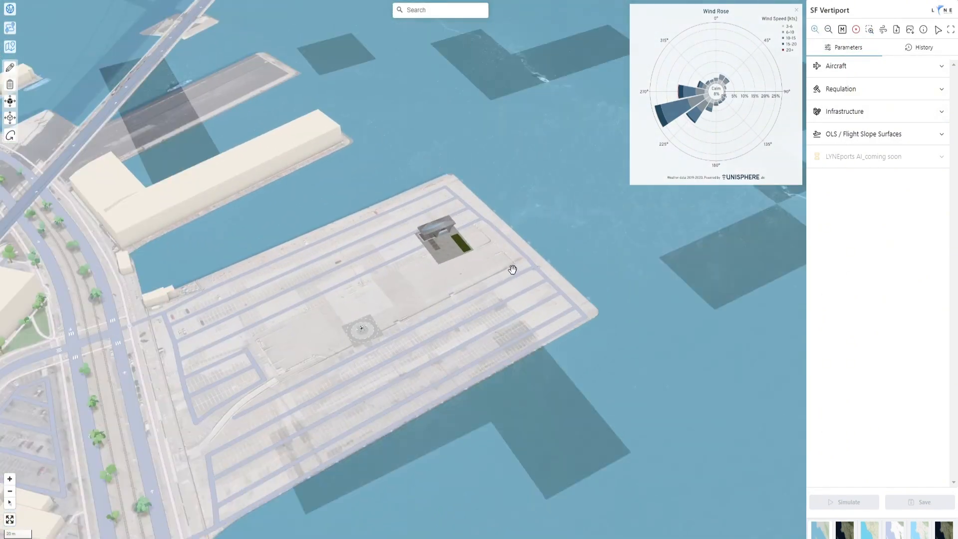
scroll(346, 347, "up", 2)
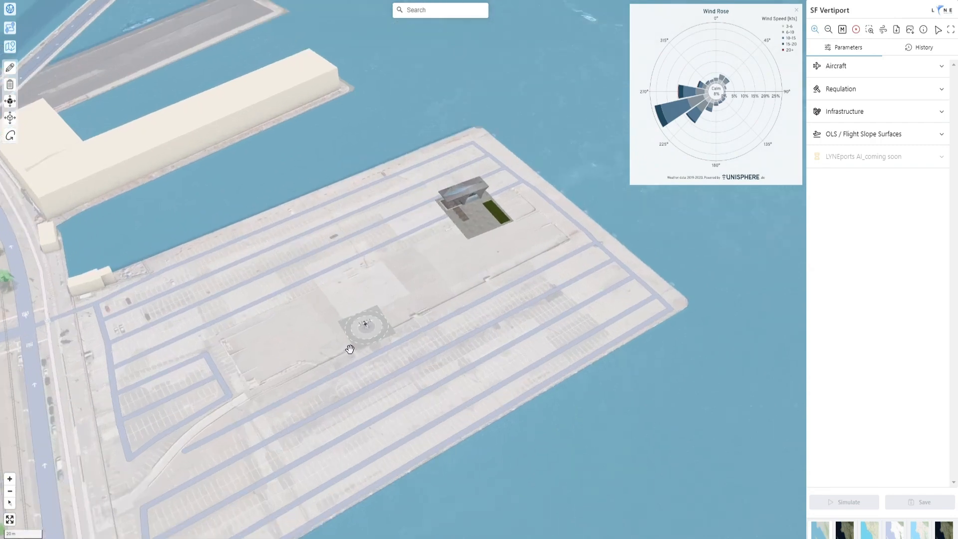
scroll(359, 350, "up", 3)
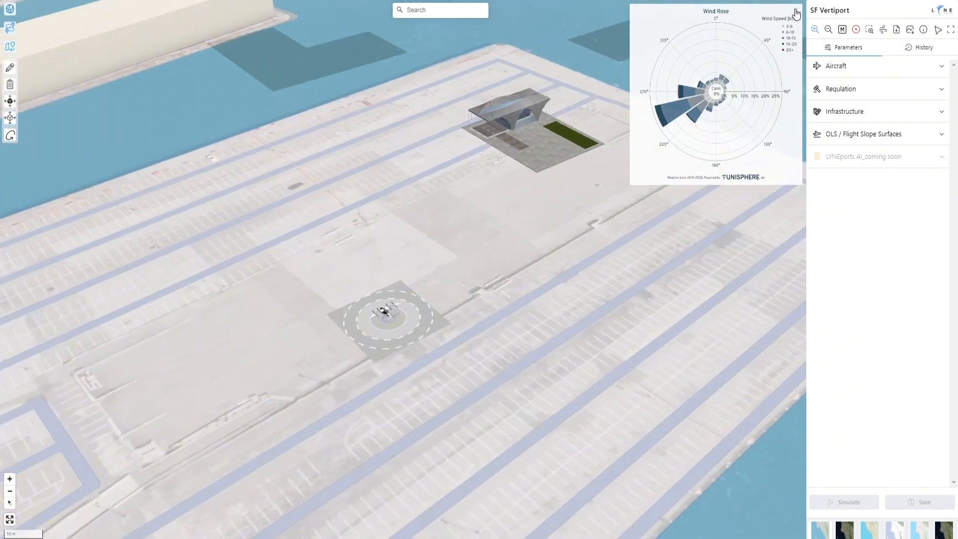
left_click(796, 12)
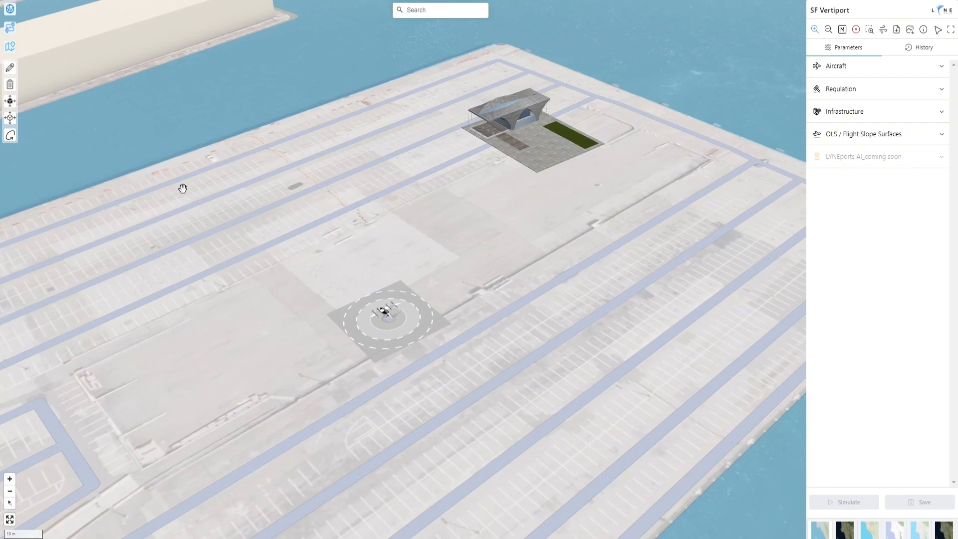
- Move the landing pad onto the lighter pavement patch of the pier, and place the uploaded terminal model directly beside it
left_click(9, 103)
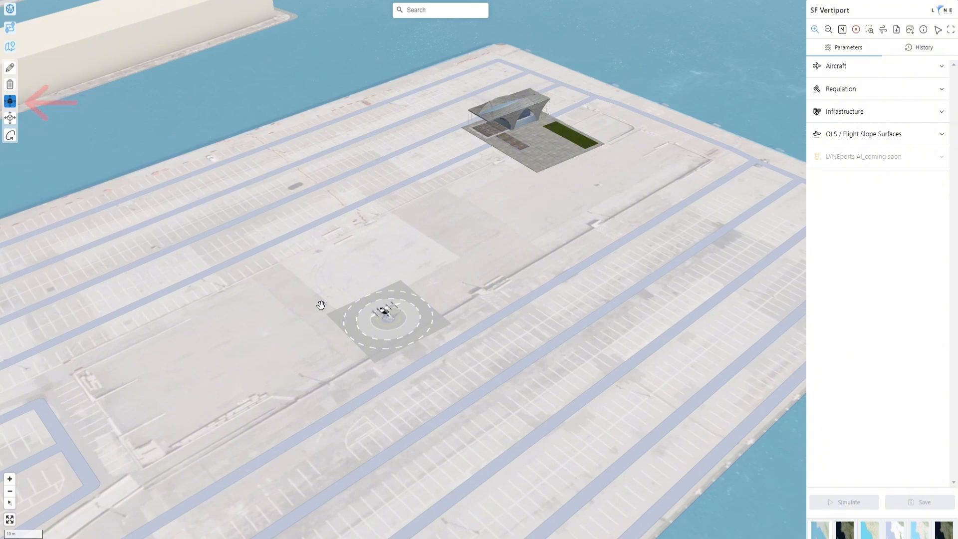
left_click_drag(382, 322, 360, 278)
left_click(12, 104)
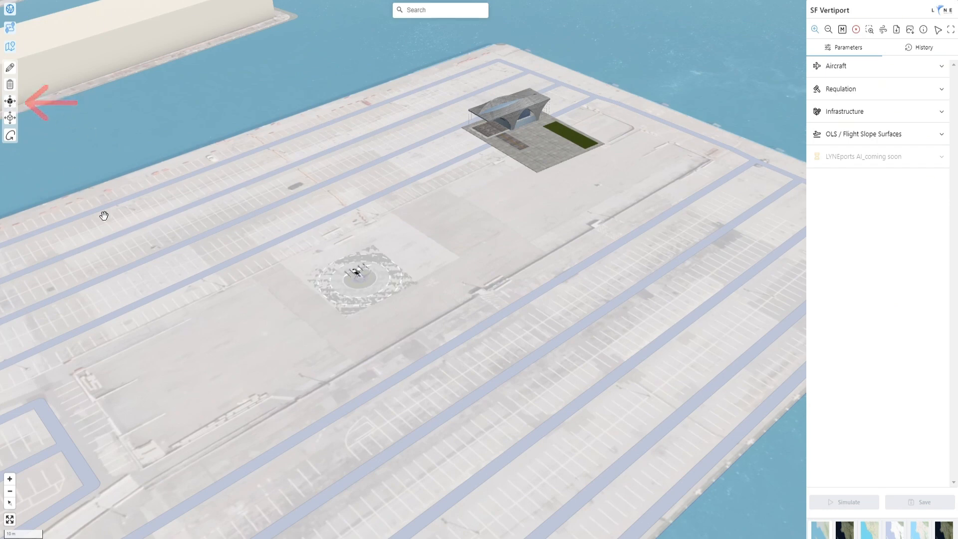
left_click(10, 118)
mouse_move(514, 134)
left_mouse_down()
mouse_move(311, 176)
mouse_move(282, 217)
left_mouse_up()
left_click(9, 118)
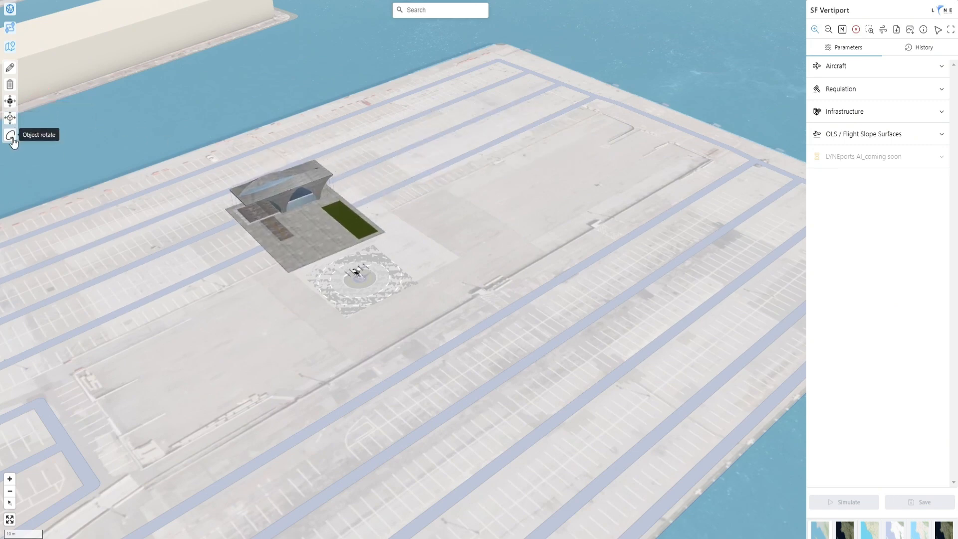
- Rotate the vertiport model to 1.00 and the uploaded model to 5.00, and simulate and save the layout
left_click(12, 140)
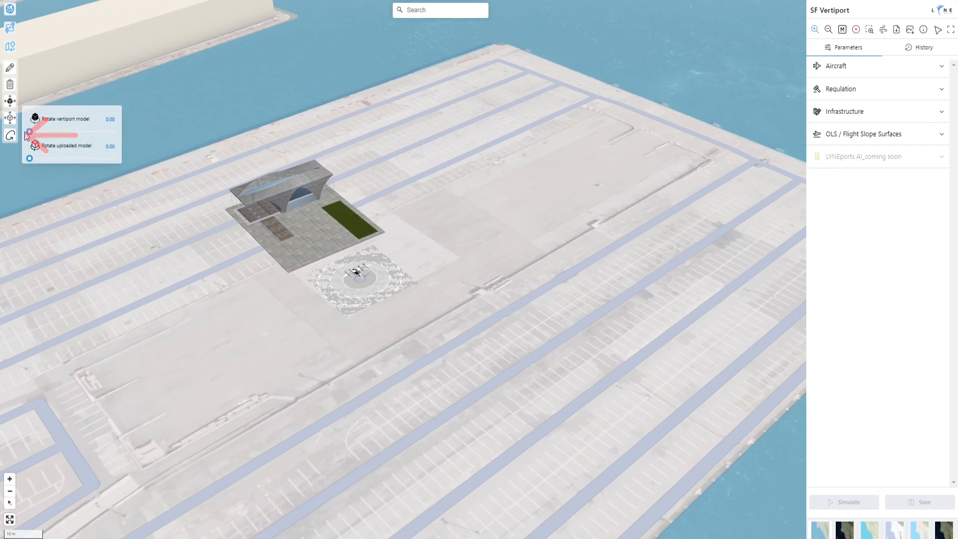
mouse_move(29, 132)
left_mouse_down()
mouse_move(33, 159)
mouse_move(30, 132)
left_mouse_up()
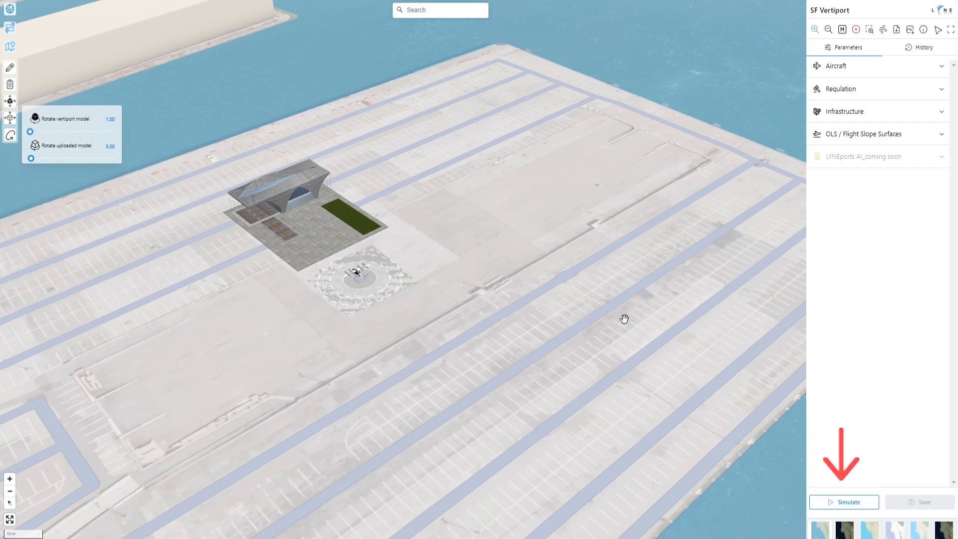
left_click(831, 502)
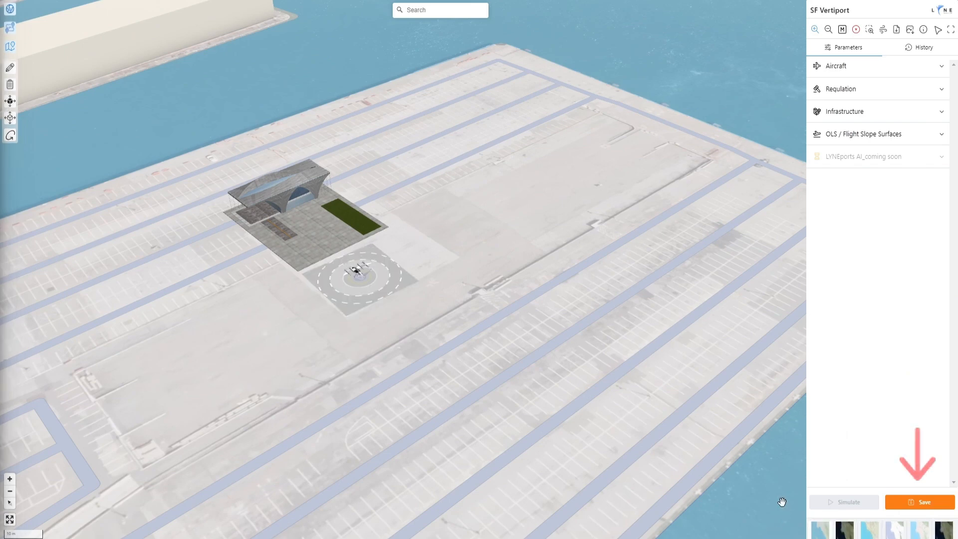
left_click(919, 502)
left_click_drag(493, 393, 530, 423)
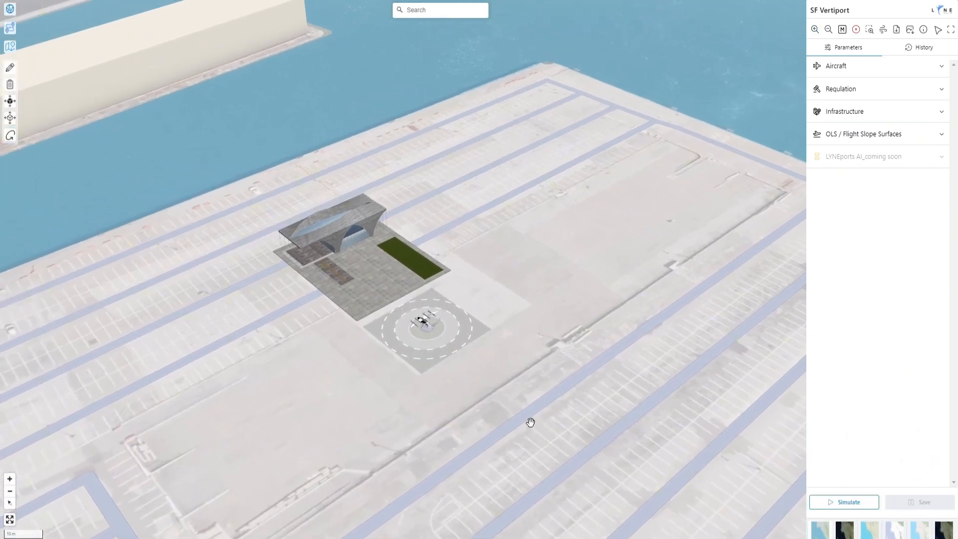
- Compare the saved history versions of 8:29:04 PM and 8:31:28 PM, ending on the 8:31:28 PM one, and return to the parameters
left_click(920, 50)
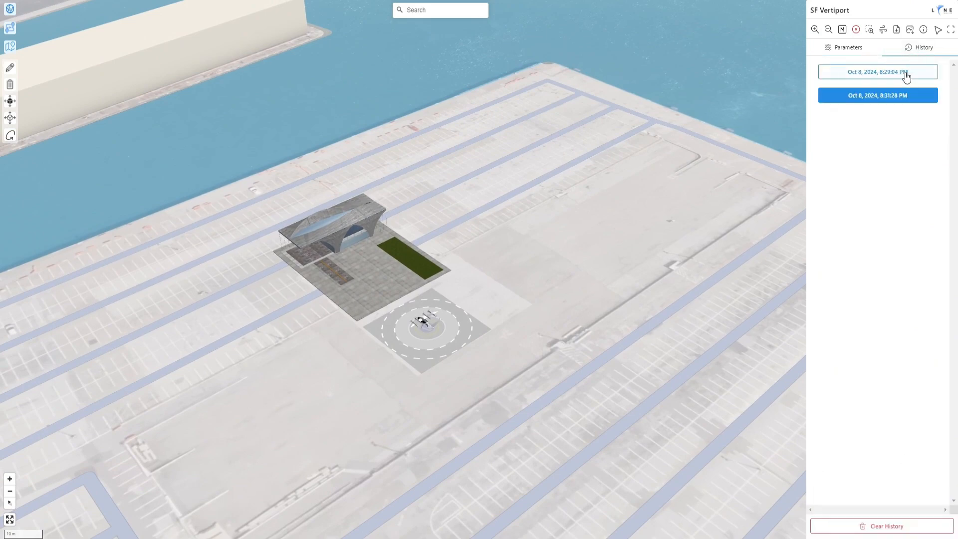
left_click(906, 73)
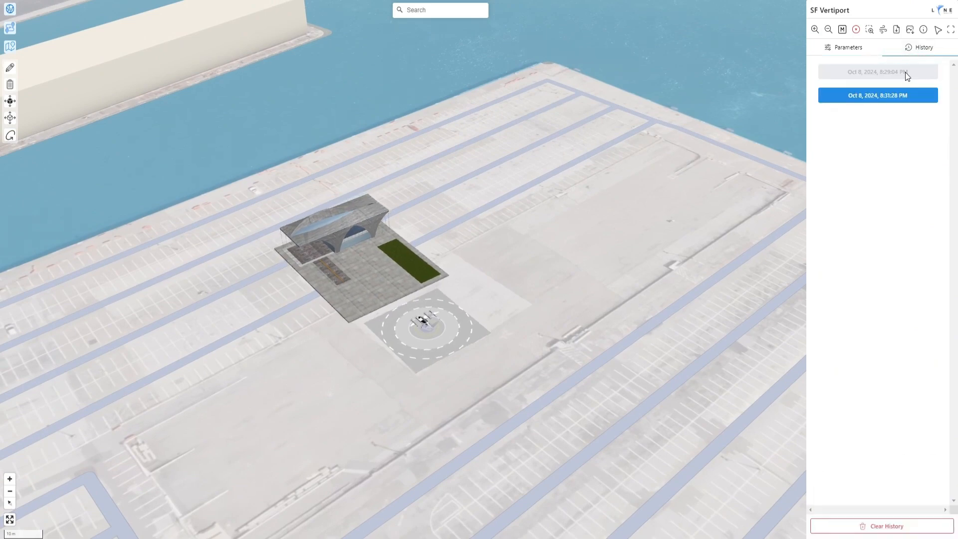
left_click(898, 94)
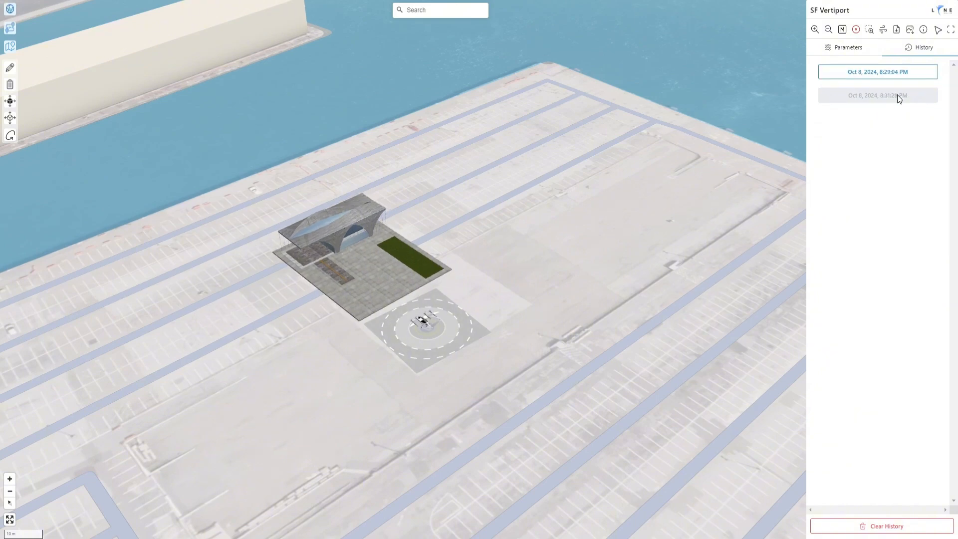
left_click(847, 48)
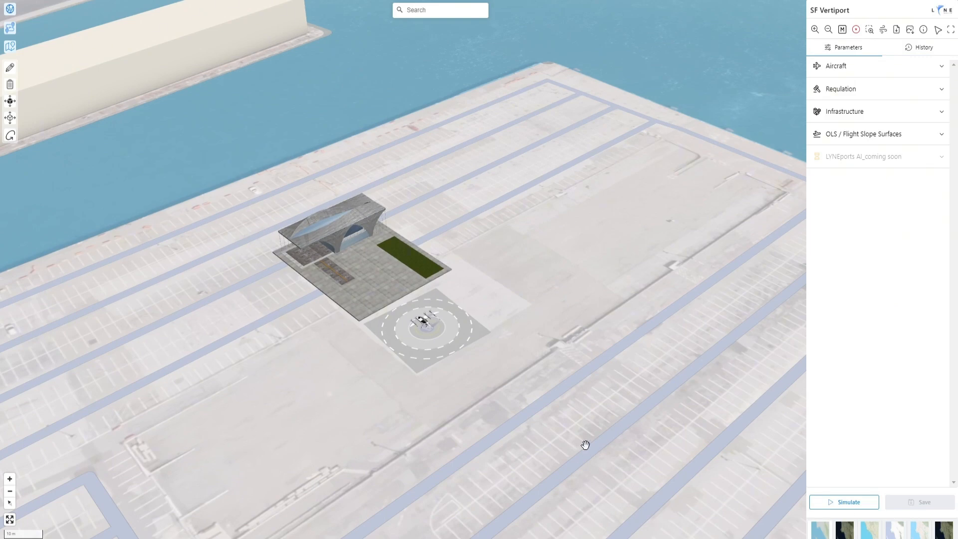
- Try the Joby/S4, Lilium, Ehang/216 and 2.1 m Drone models in turn as the reference aircraft on the landing pad
right_click_drag(585, 444, 583, 477)
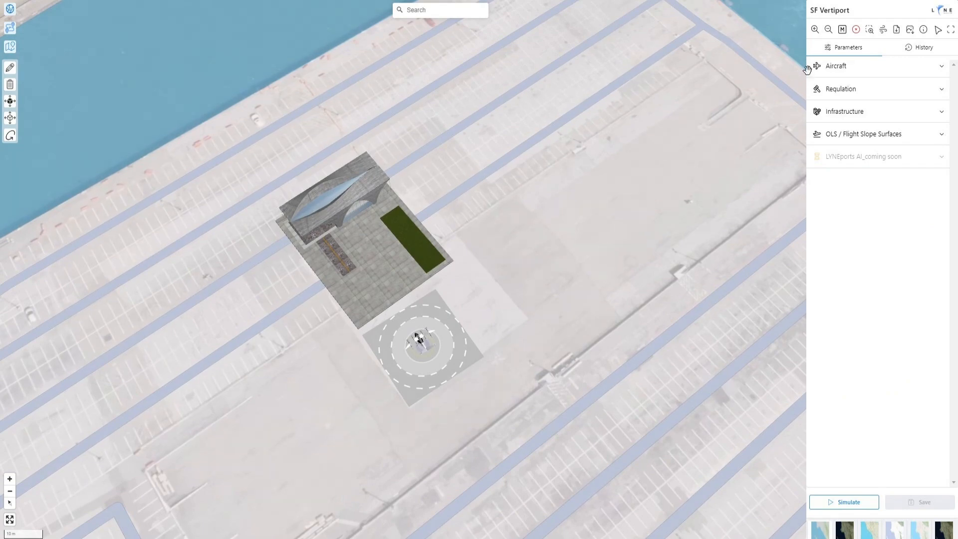
left_click(835, 72)
left_click(898, 100)
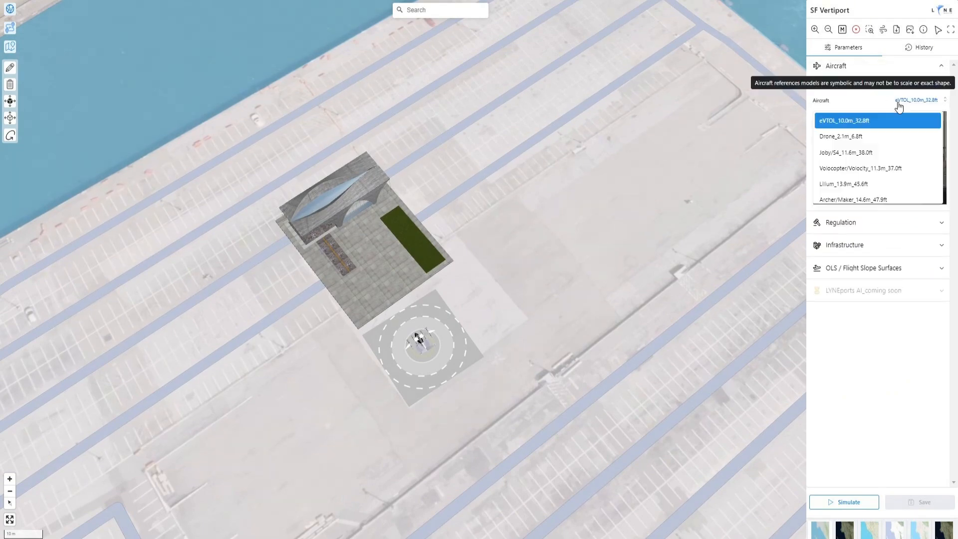
left_click(890, 151)
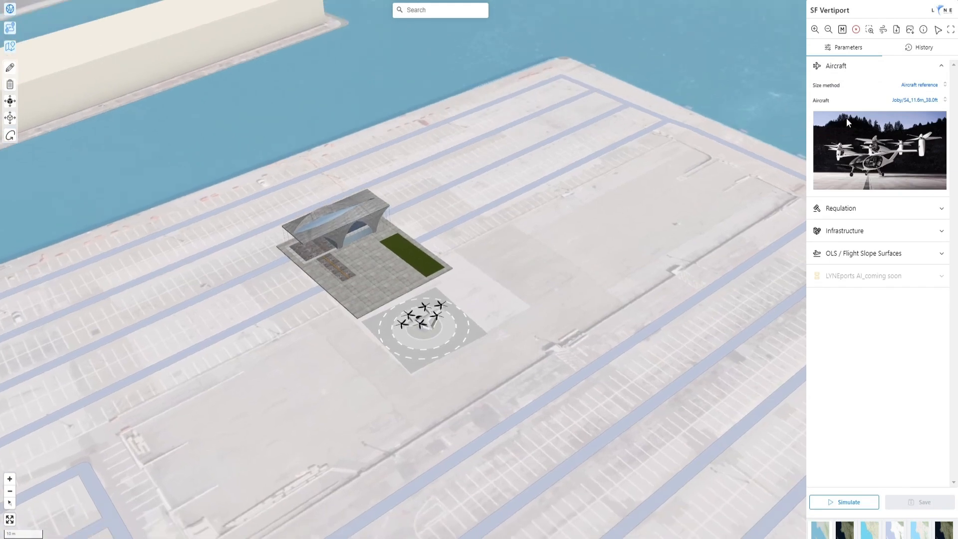
left_click(898, 100)
left_click(881, 185)
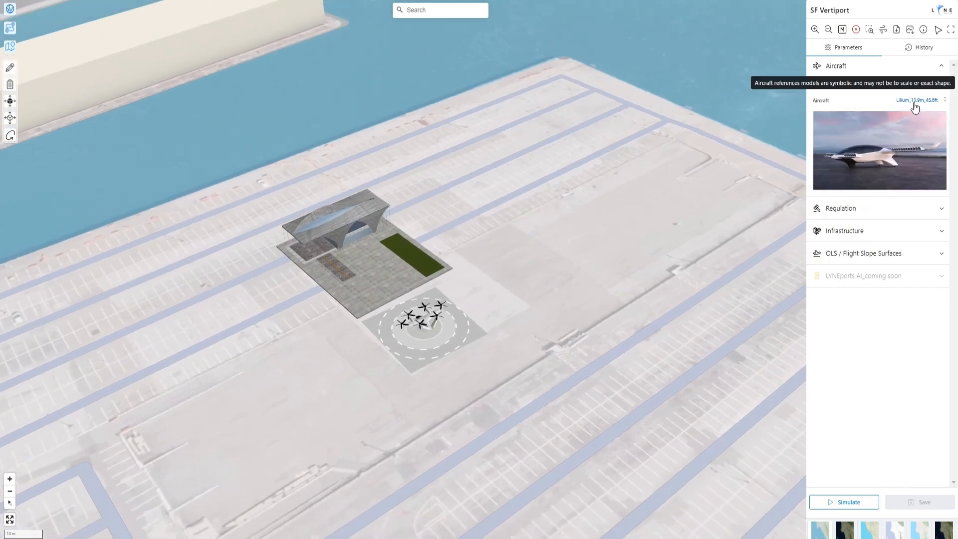
left_click(915, 100)
scroll(892, 172, "down", 1)
left_click(891, 164)
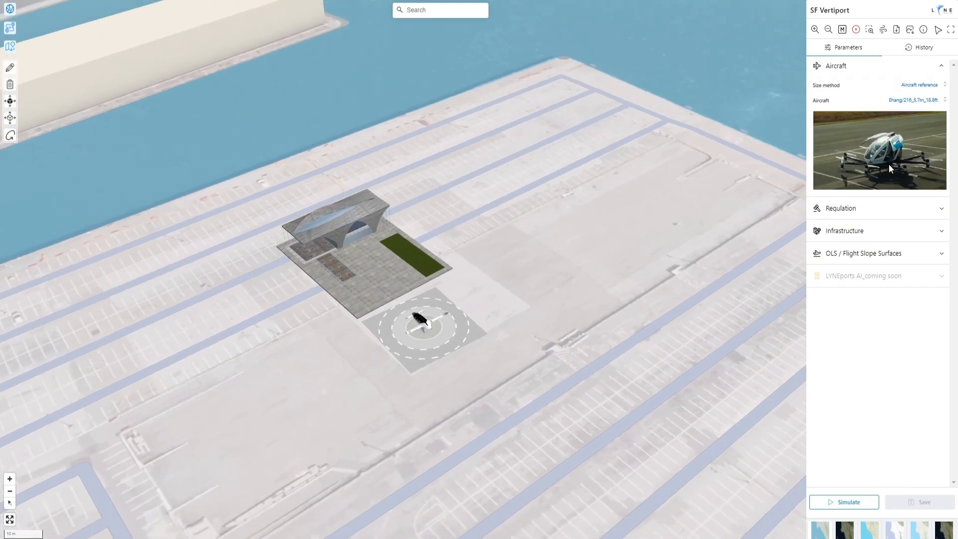
left_click(911, 100)
scroll(873, 162, "up", 2)
left_click(865, 139)
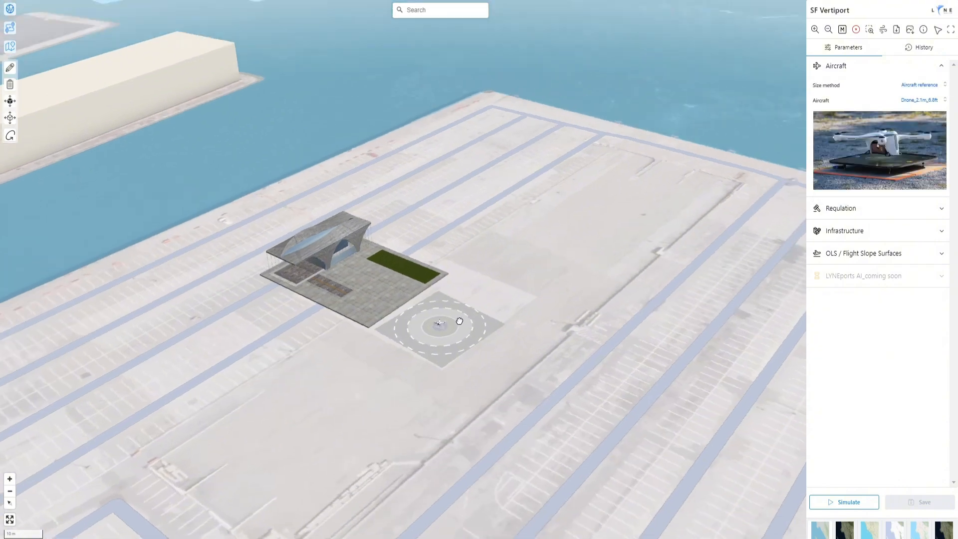
- Set the reference aircraft to Lilium_13.9m_45.6ft
left_click(916, 100)
left_click(889, 183)
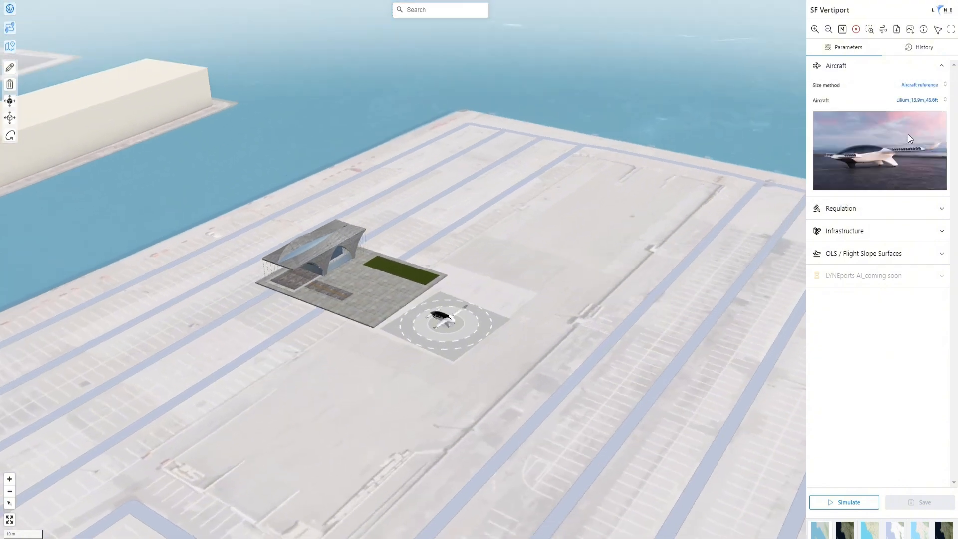
- Try sizing the vertiport by largest aircraft dimension, with an aircraft diameter of 3.73 m
left_click(918, 85)
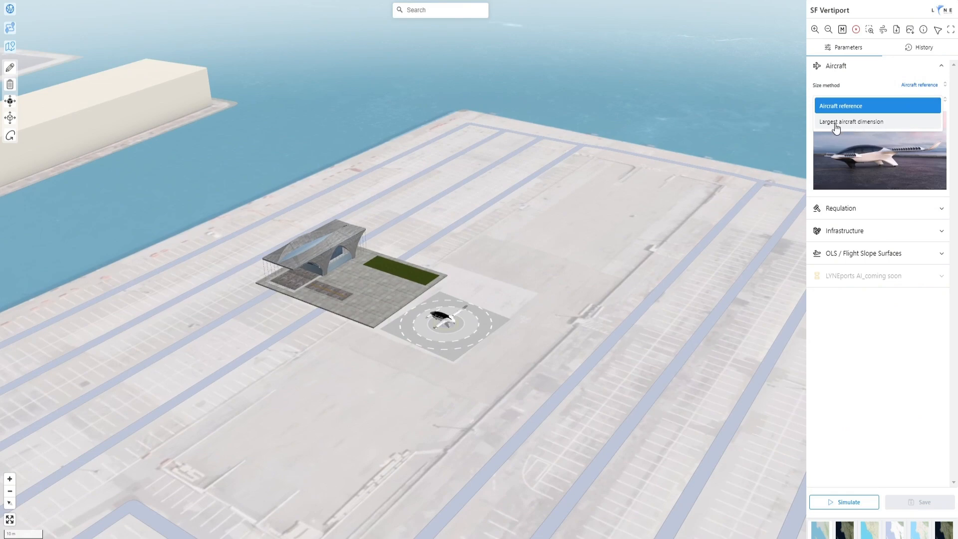
left_click(852, 123)
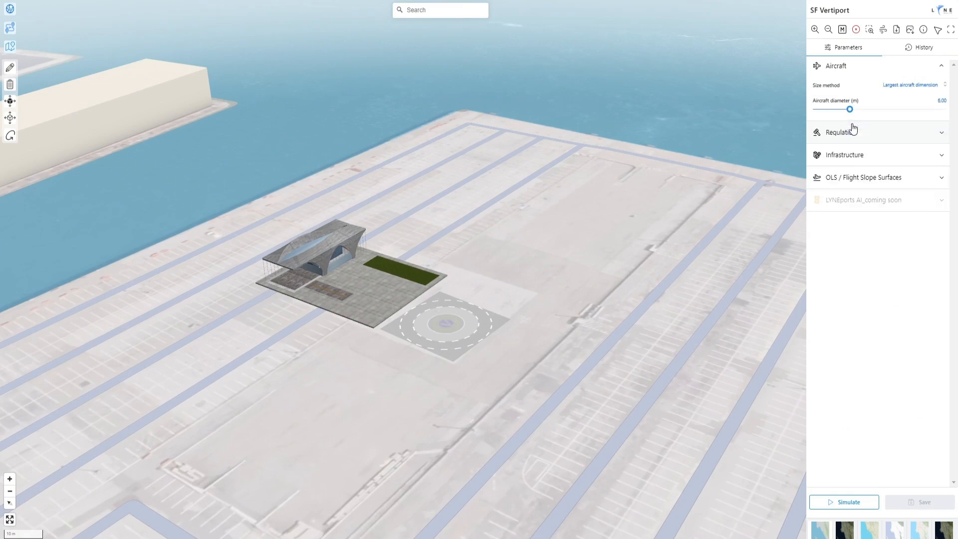
left_click_drag(850, 109, 828, 110)
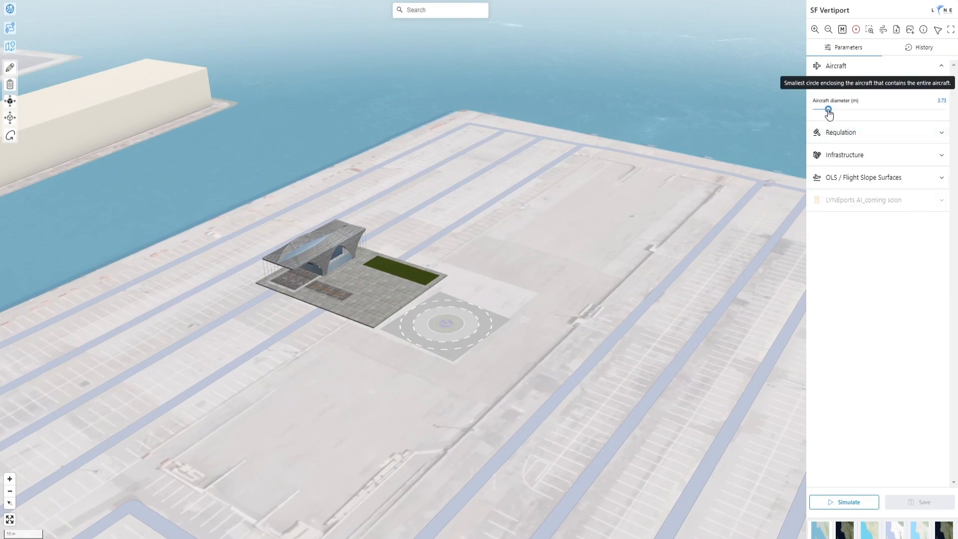
- Set the size method back to Aircraft reference with the Lilium aircraft, and simulate and save the vertiport
left_click(918, 89)
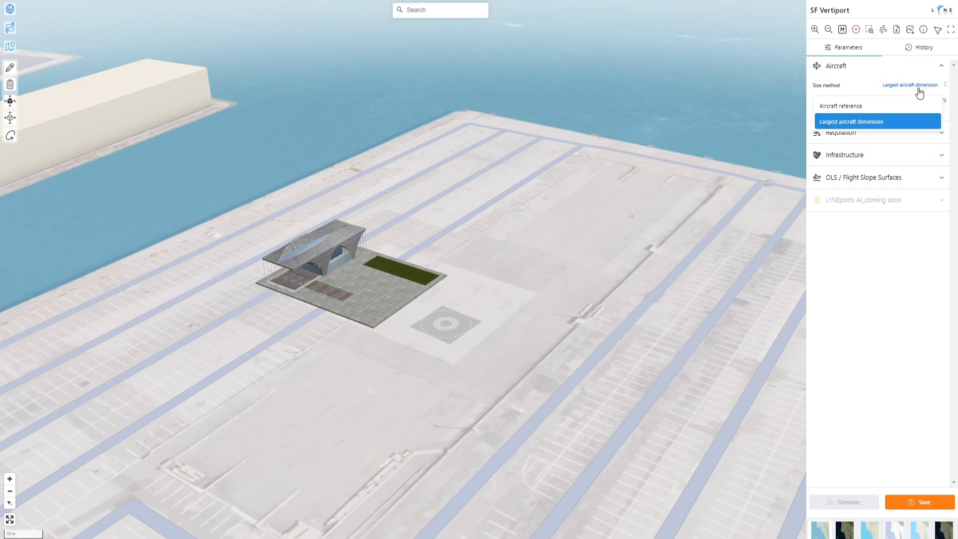
left_click(897, 107)
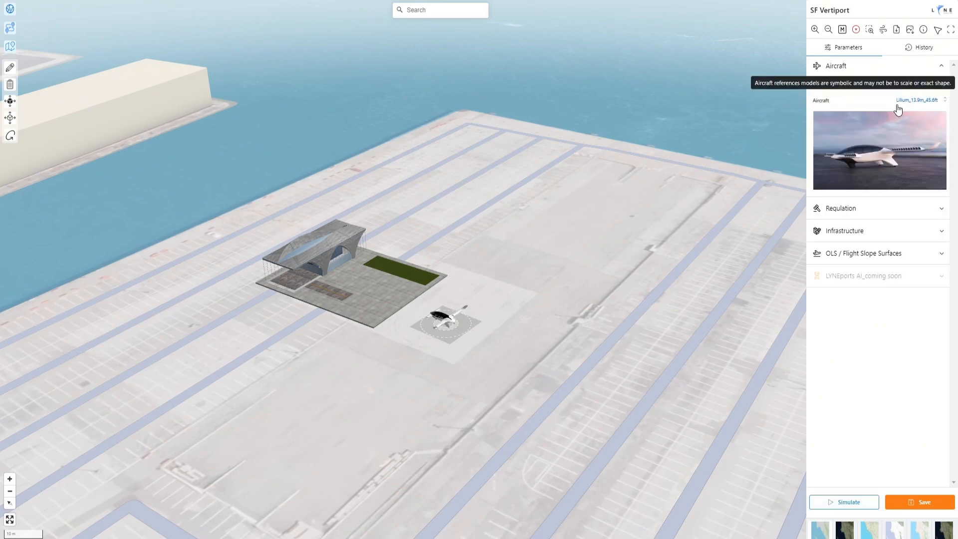
left_click(860, 507)
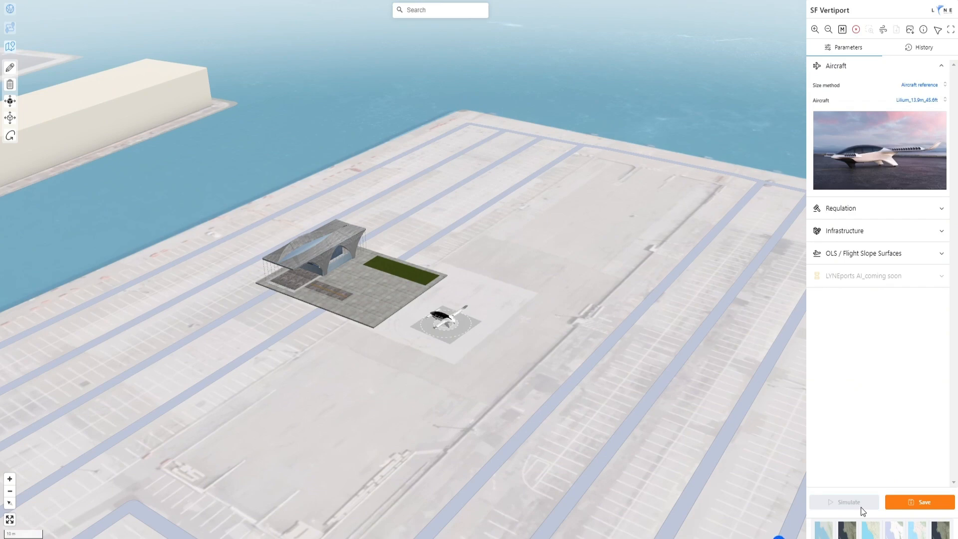
left_click(919, 502)
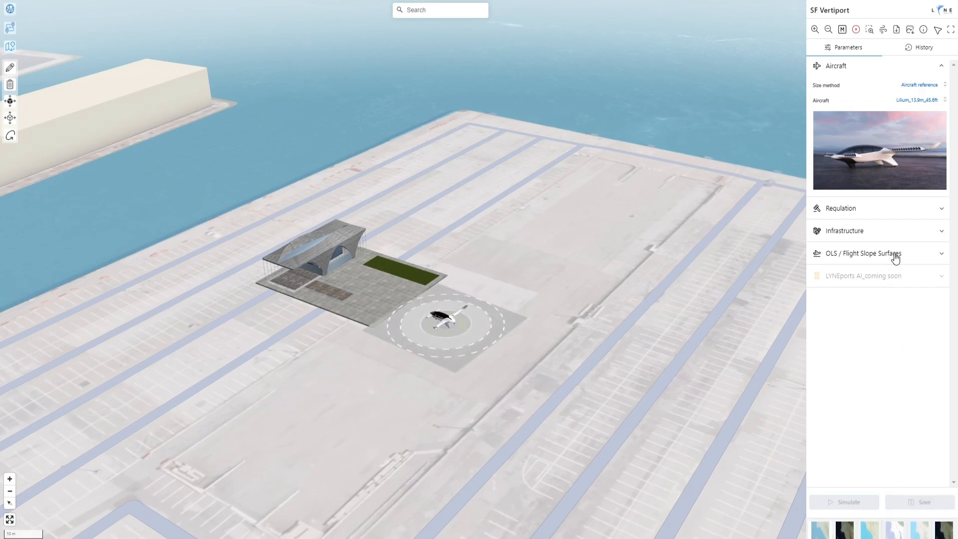
- Try the Australia-CASA -AC139.V-01v1.0 regulatory framework for the vertiport
left_click(881, 209)
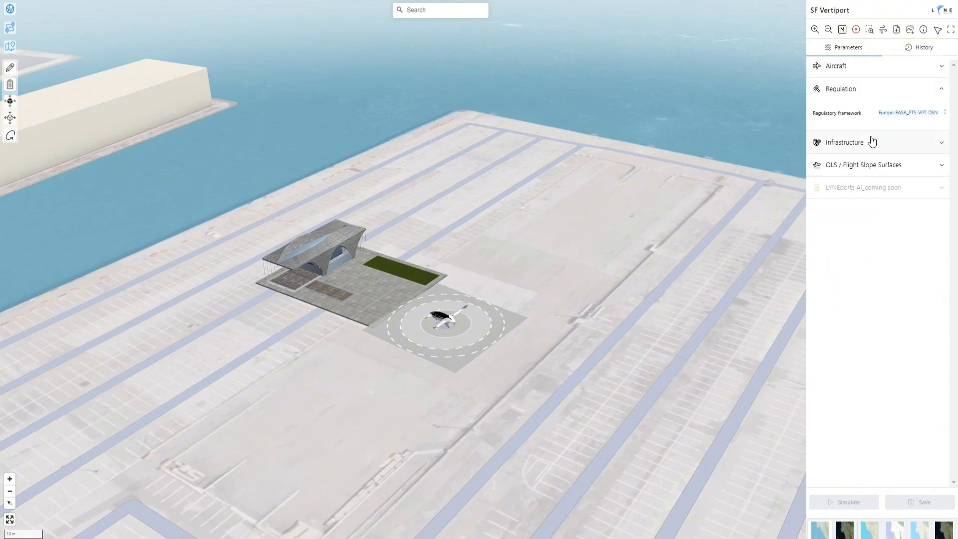
mouse_move(886, 114)
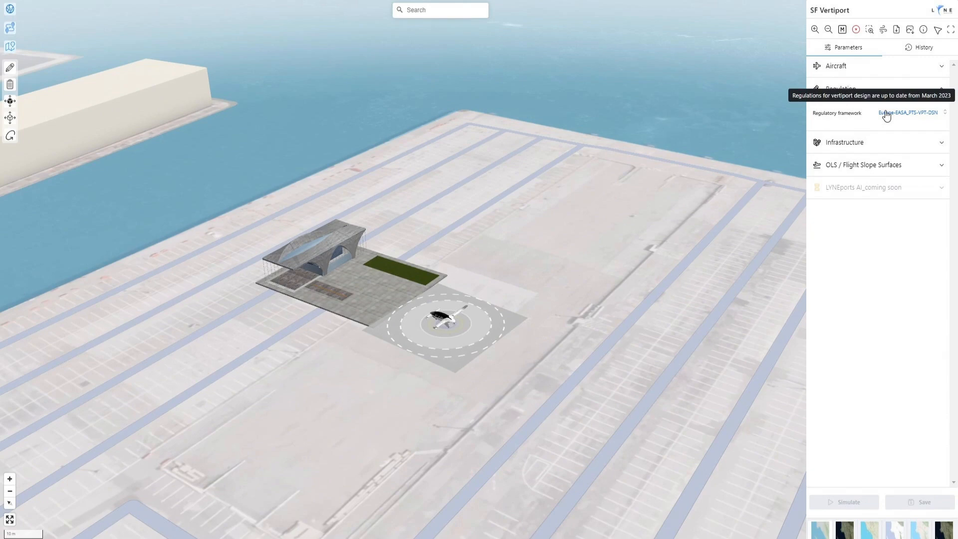
left_click(886, 114)
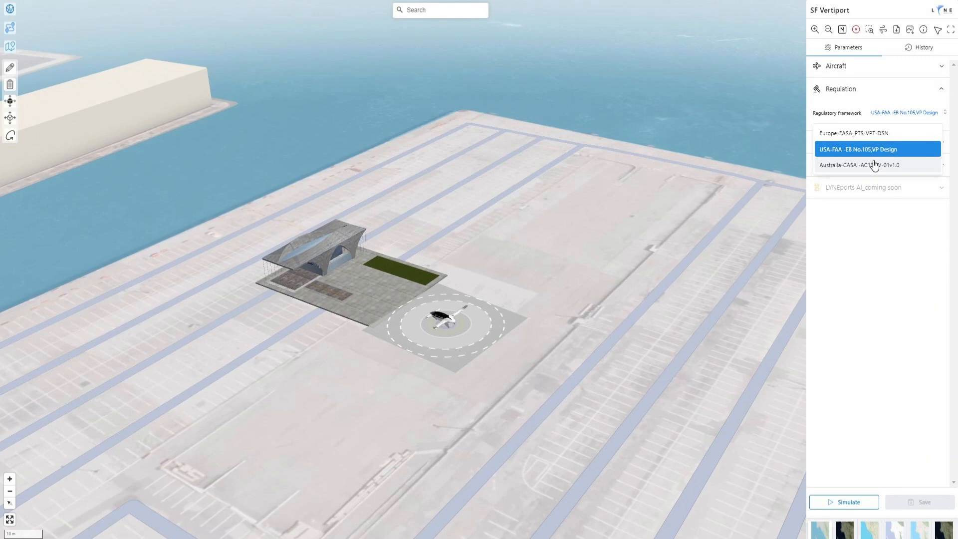
left_click(874, 164)
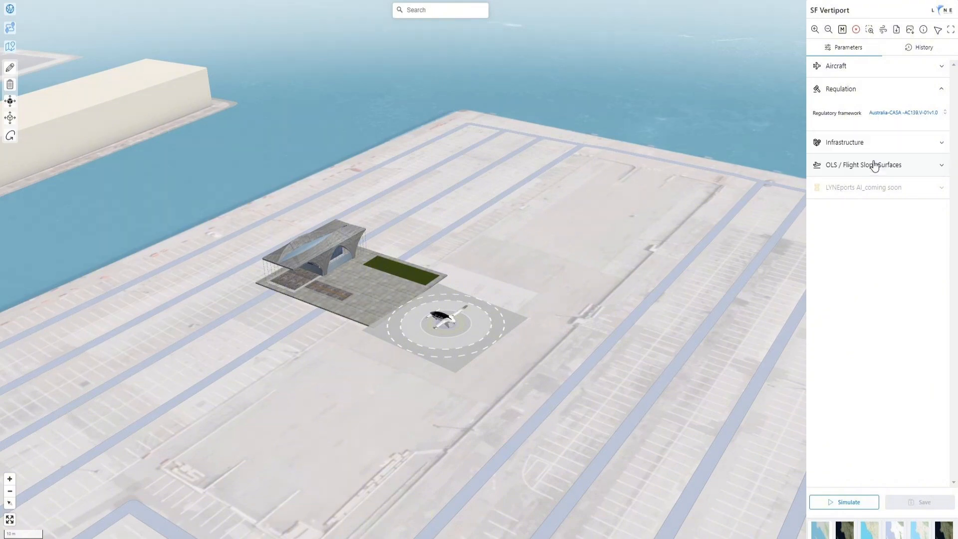
- Set the regulatory framework to USA-FAA -EB No.105,VP Design, and simulate and save the vertiport
left_click(883, 116)
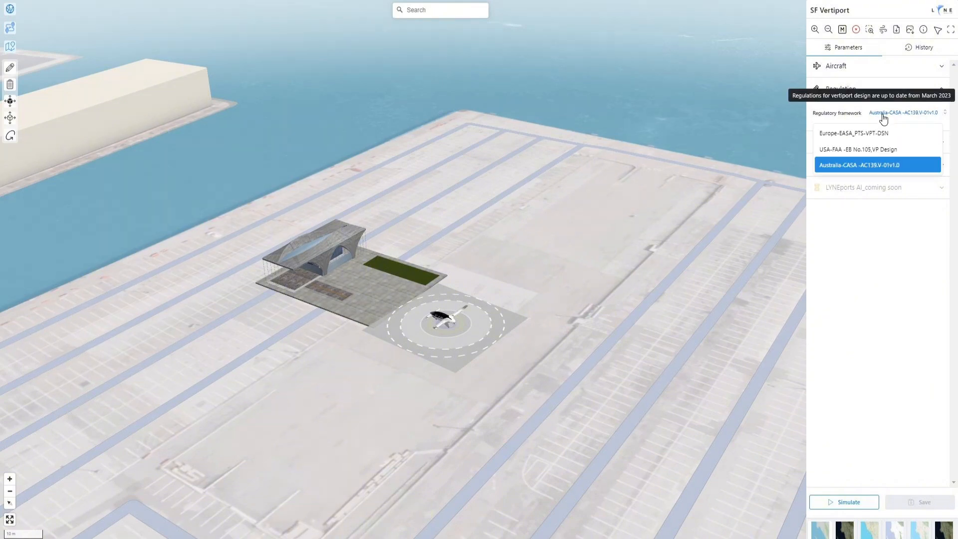
left_click(883, 149)
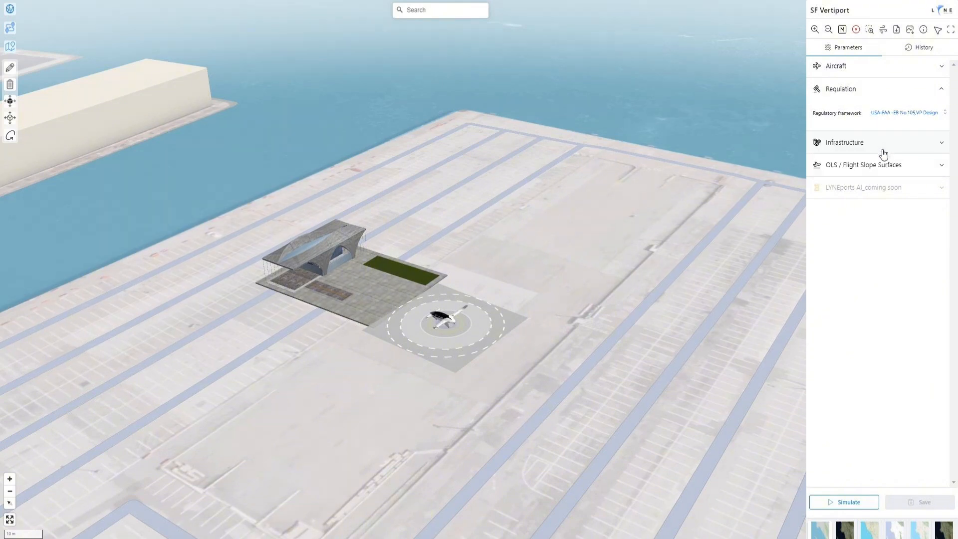
left_click(844, 504)
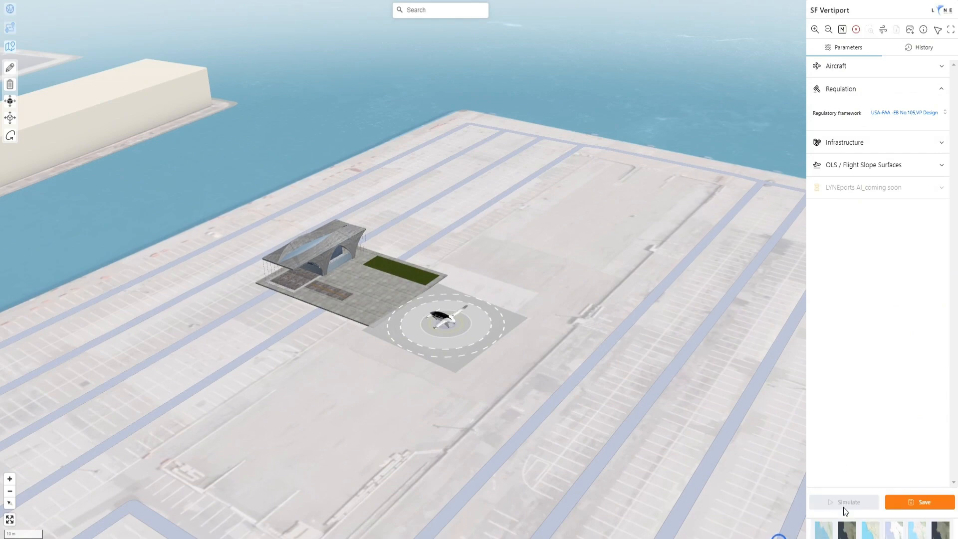
left_click(909, 507)
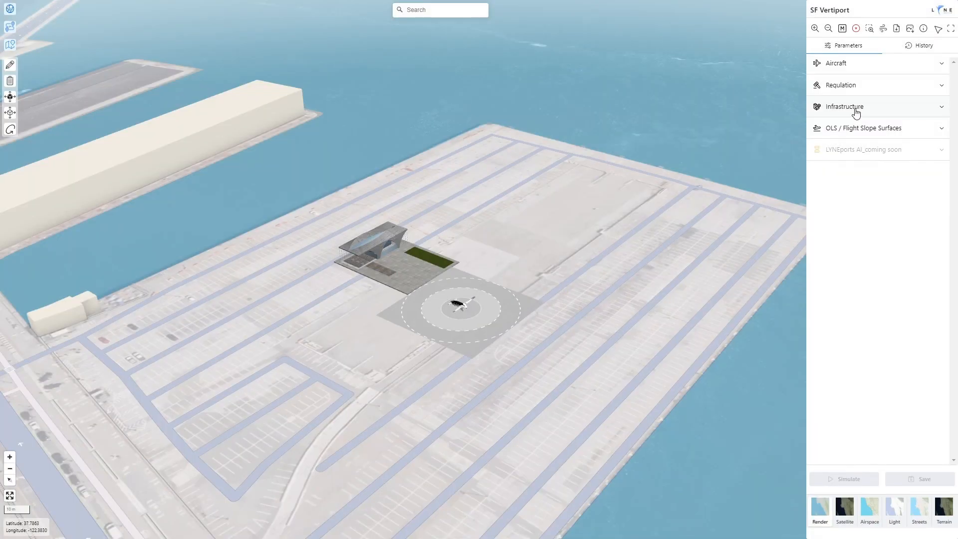
- Enable vertiport elevation at 12.02 m from the ground, hide the building box/ground platform, and simulate
left_click(854, 106)
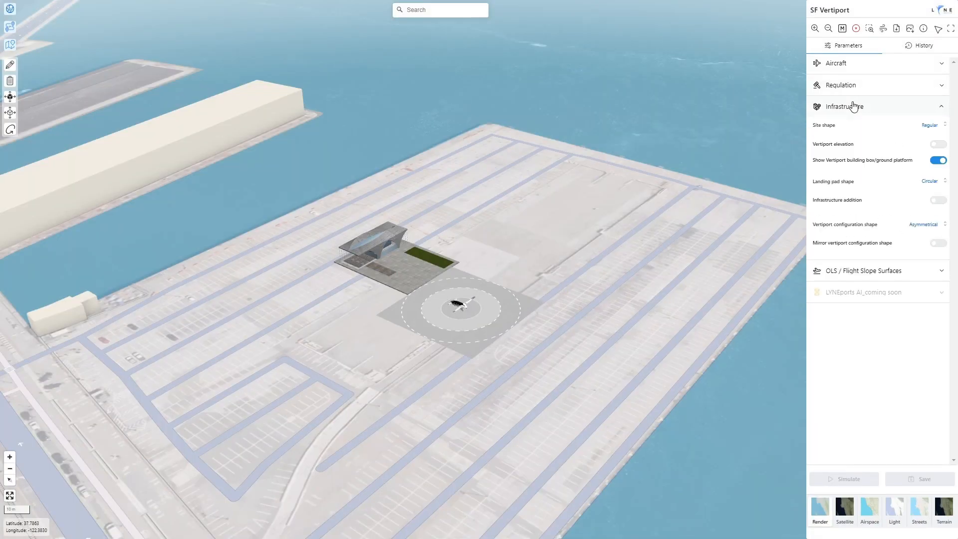
left_click(940, 145)
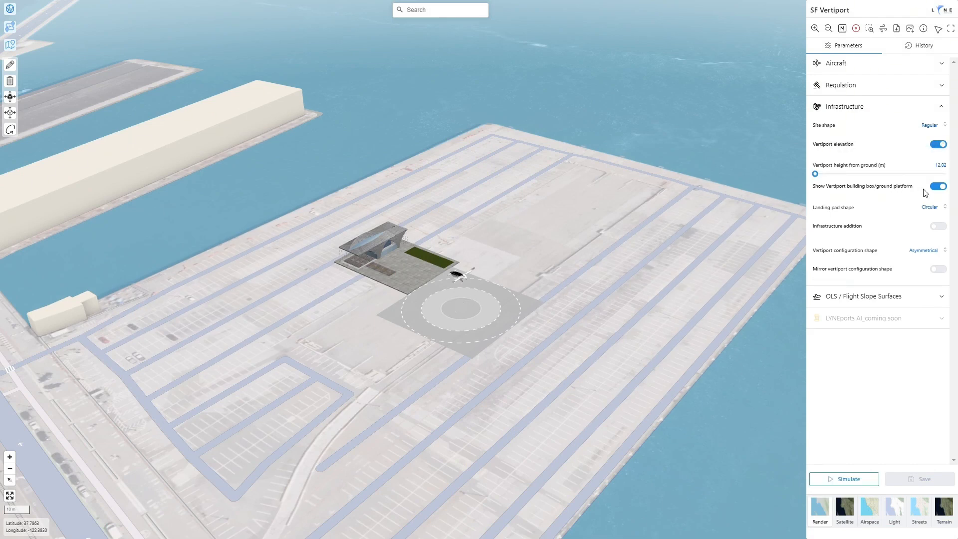
left_click(854, 481)
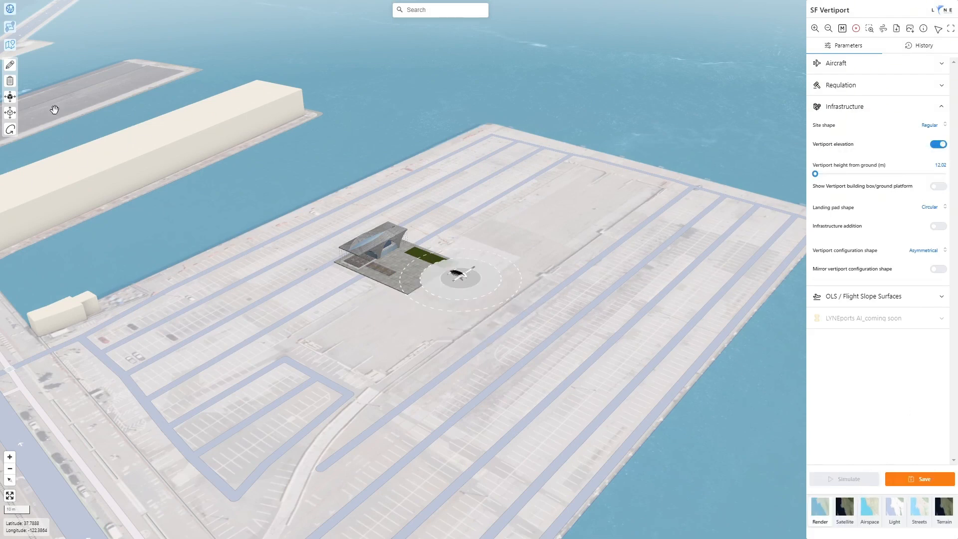
- Move the elevated vertiport onto the roof of the long pier building at a height of 18.02 m
left_click(10, 96)
left_click(454, 284)
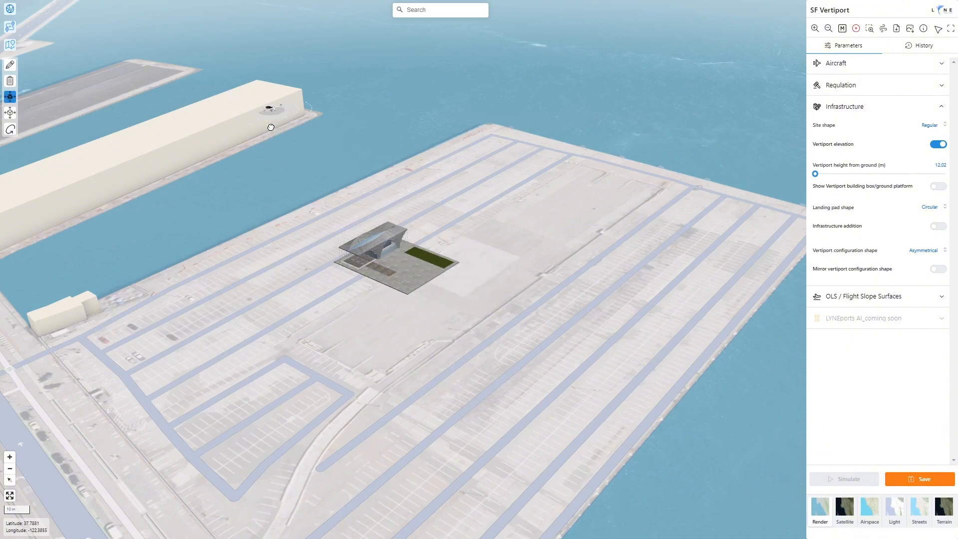
left_click(235, 93)
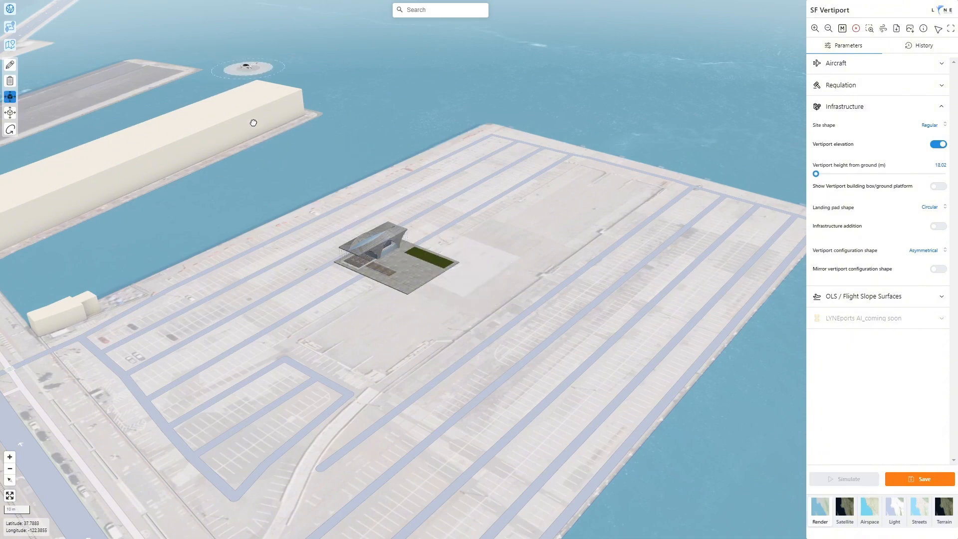
left_click(13, 101)
right_click_drag(449, 220, 526, 259)
scroll(460, 292, "down", 3)
right_click_drag(460, 293, 529, 295)
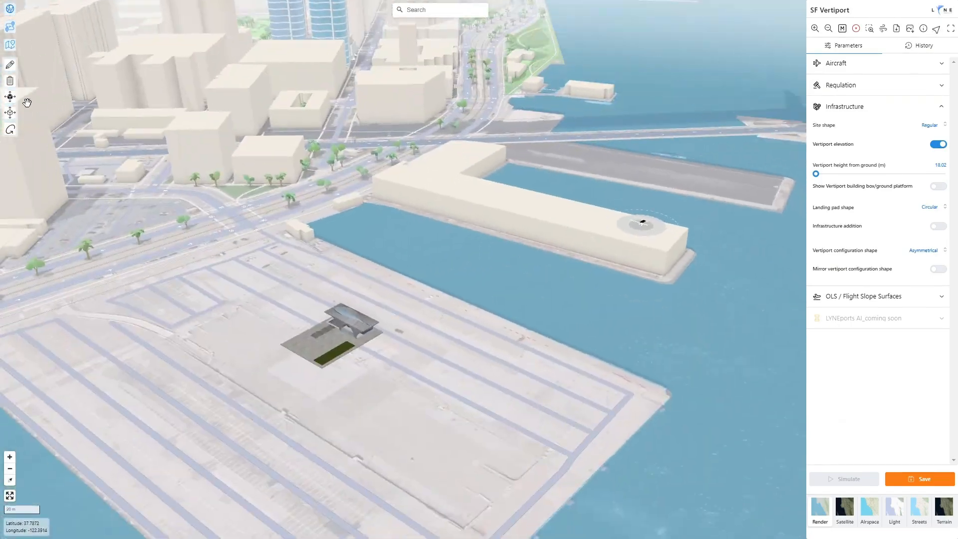
- Move the vertiport from the pier building's roof back beside the terminal model on the parking lot
left_click(12, 98)
left_click(596, 256)
left_click(278, 332)
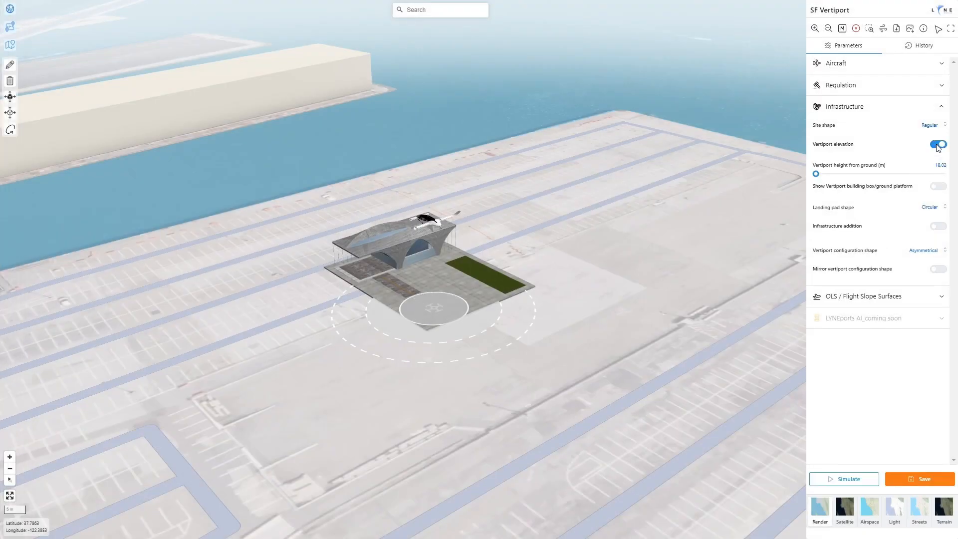
- Try vertiport heights of 27.03 m and 42.04 m from the ground, and turn vertiport elevation off
left_click_drag(816, 173, 813, 174)
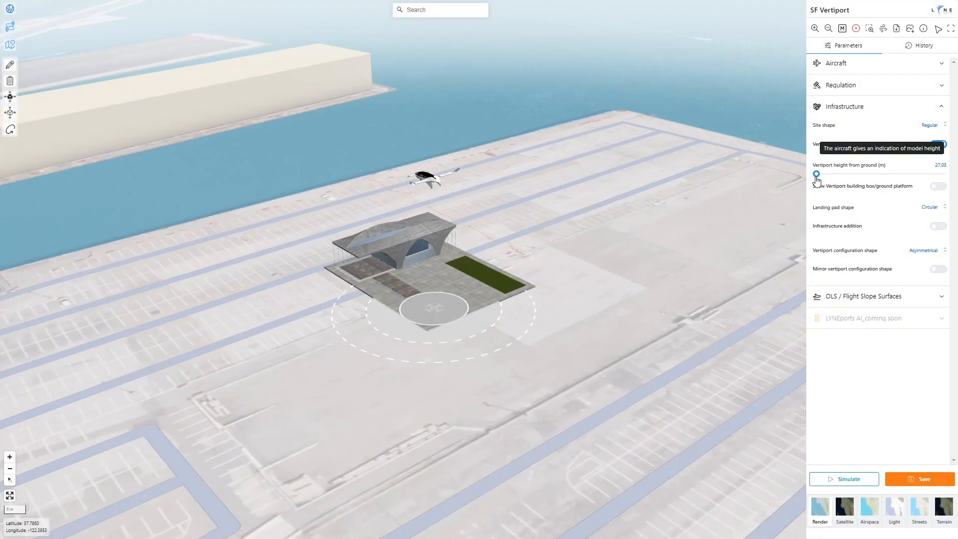
left_click_drag(815, 179, 819, 181)
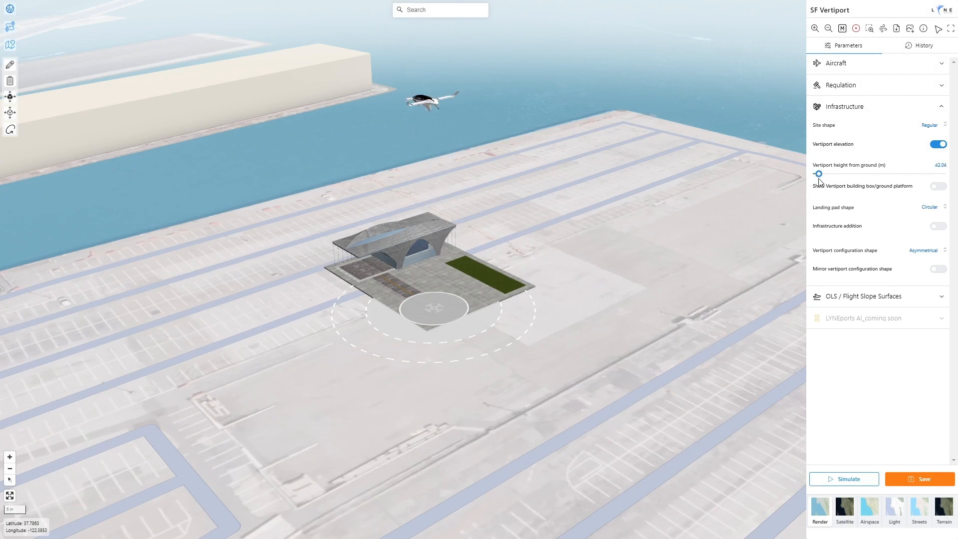
left_click(938, 144)
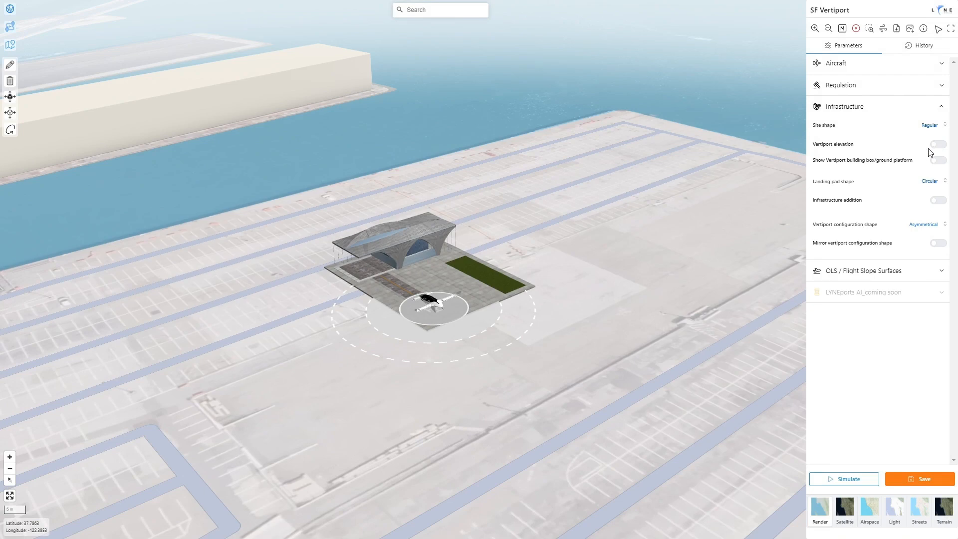
- Try another landing pad shape and set it back to Circular
left_click(929, 181)
left_click(887, 201)
left_click(929, 181)
left_click(878, 216)
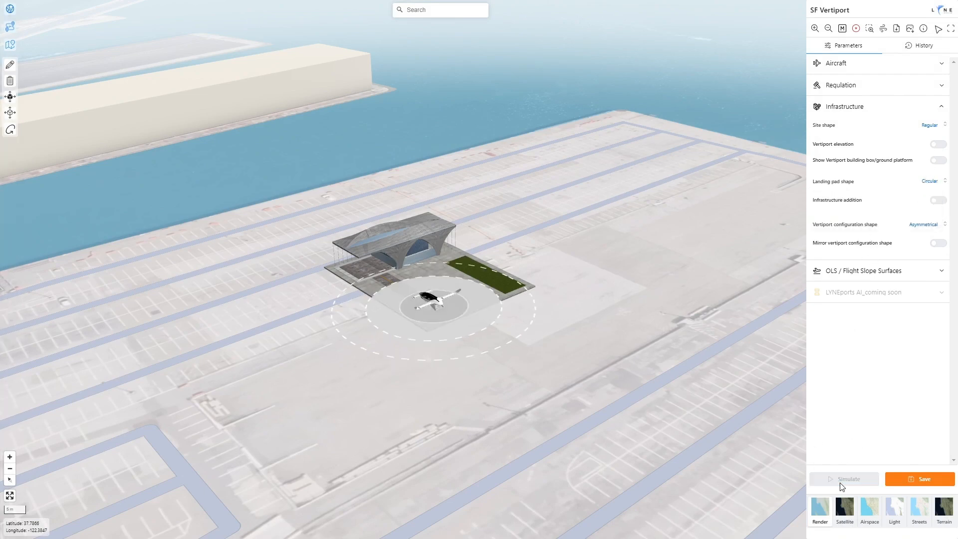
- Turn on infrastructure addition with 3 parking stands, a parking stand walkway and terminal infrastructure
left_click(938, 201)
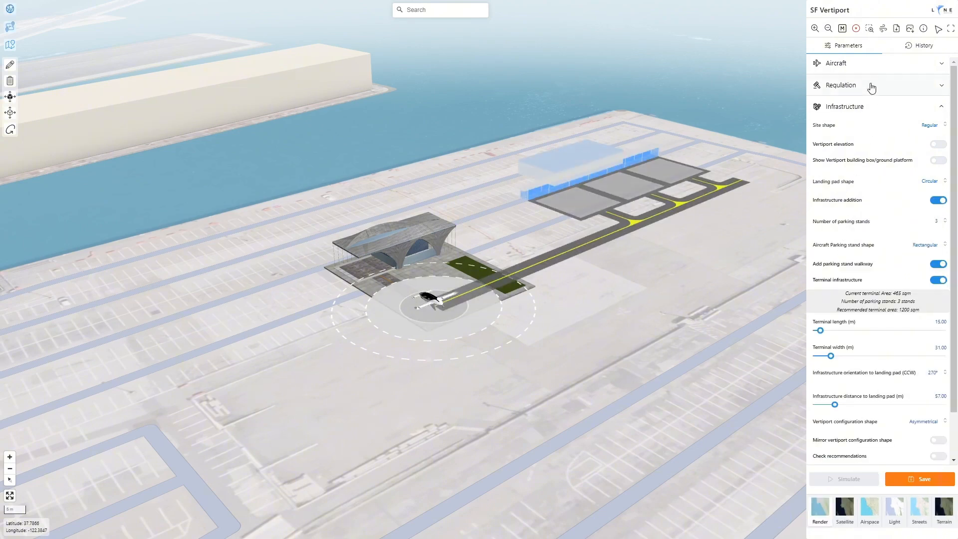
left_click(936, 224)
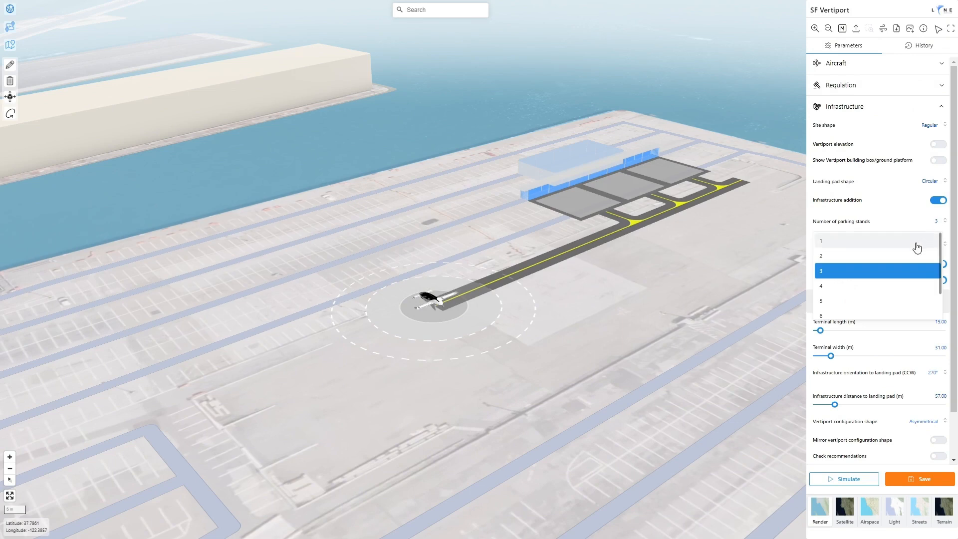
scroll(914, 249, "up", 1)
scroll(914, 248, "down", 1)
left_click(907, 243)
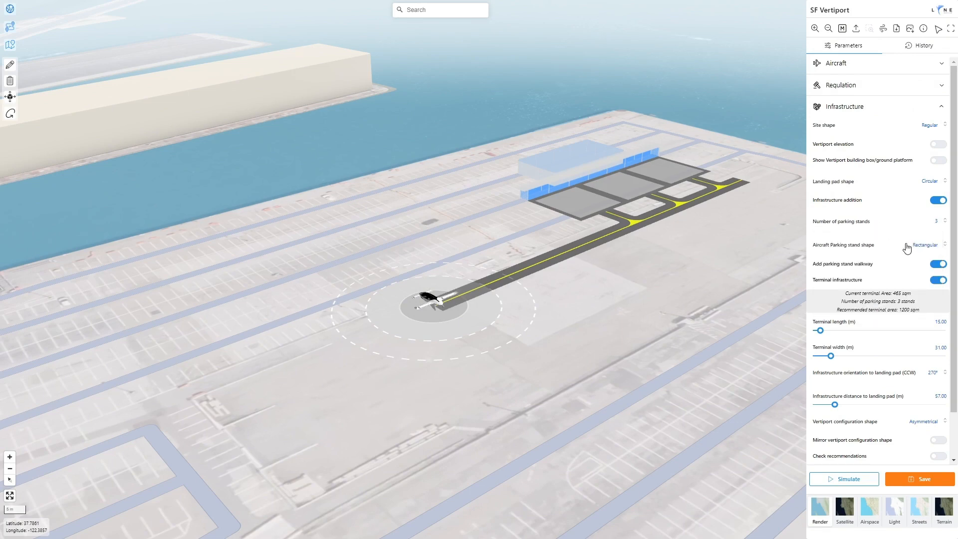
- Set the aircraft parking stand shape to Circular and simulate the vertiport
left_click(914, 245)
left_click(889, 278)
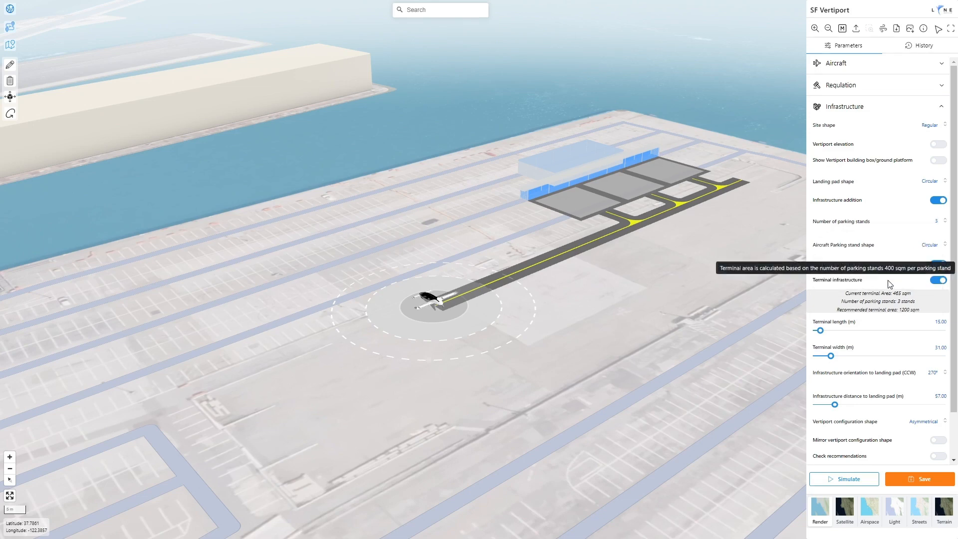
left_click(859, 479)
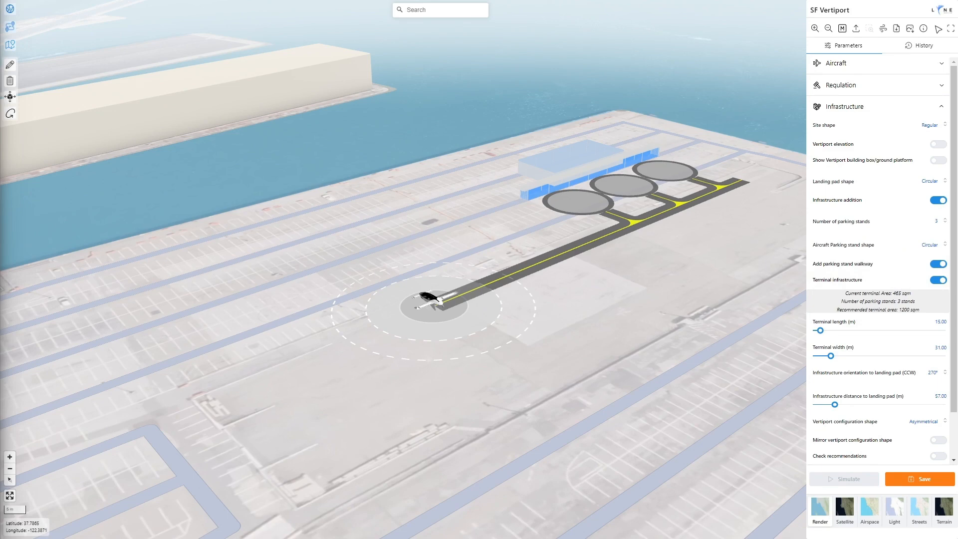
- Try the layout without the parking stand walkway and terminal infrastructure, turn both back on, and simulate
left_click(938, 264)
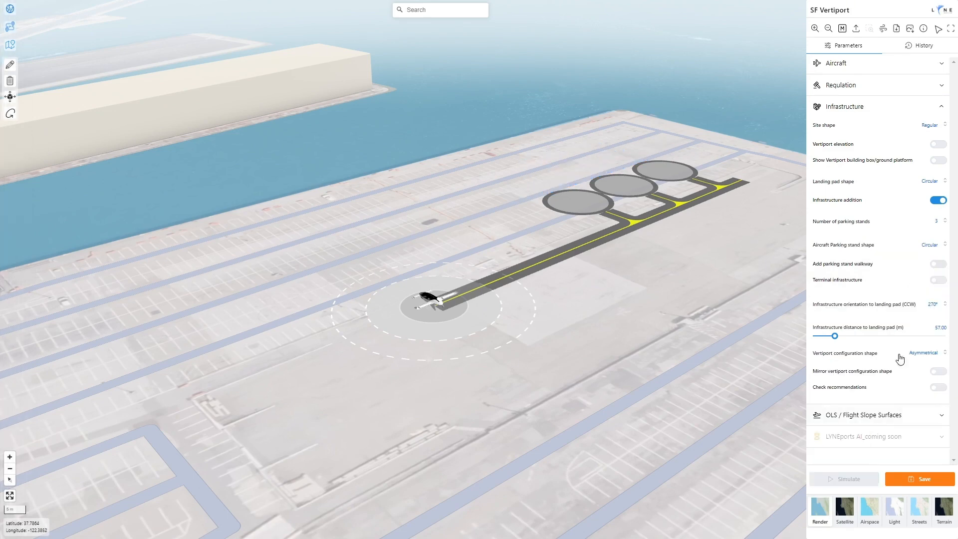
left_click(938, 280)
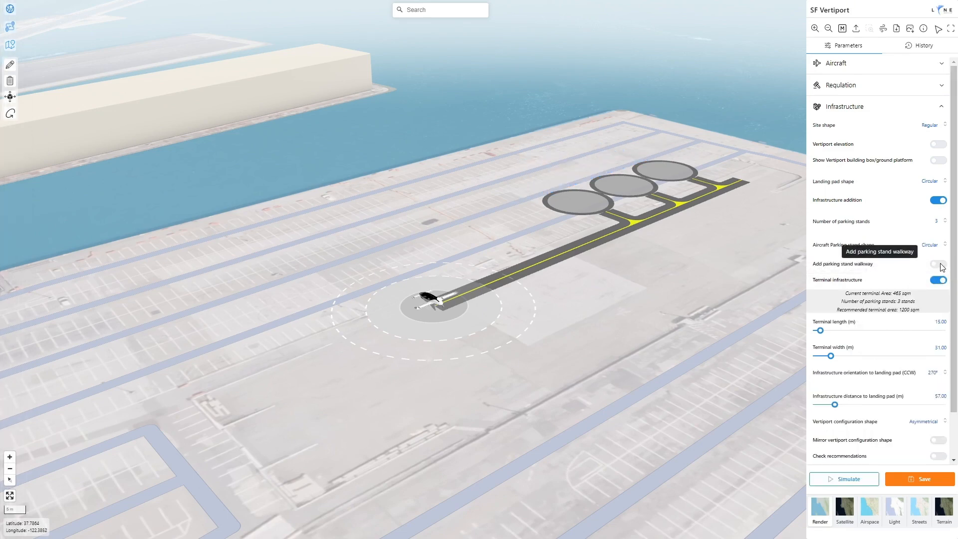
left_click(939, 264)
left_click(847, 486)
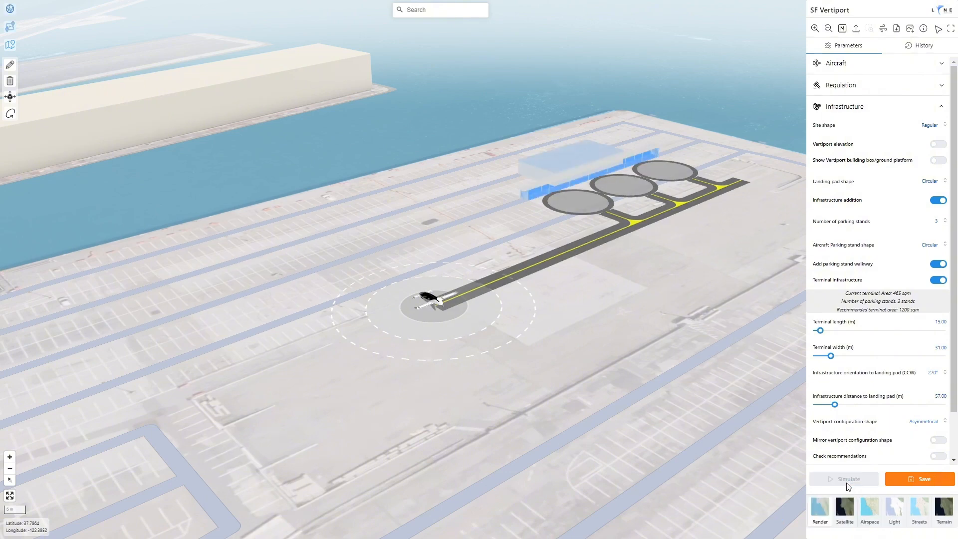
- Try a 180° infrastructure orientation to the landing pad, set it back to 270°, and simulate
left_click(864, 380)
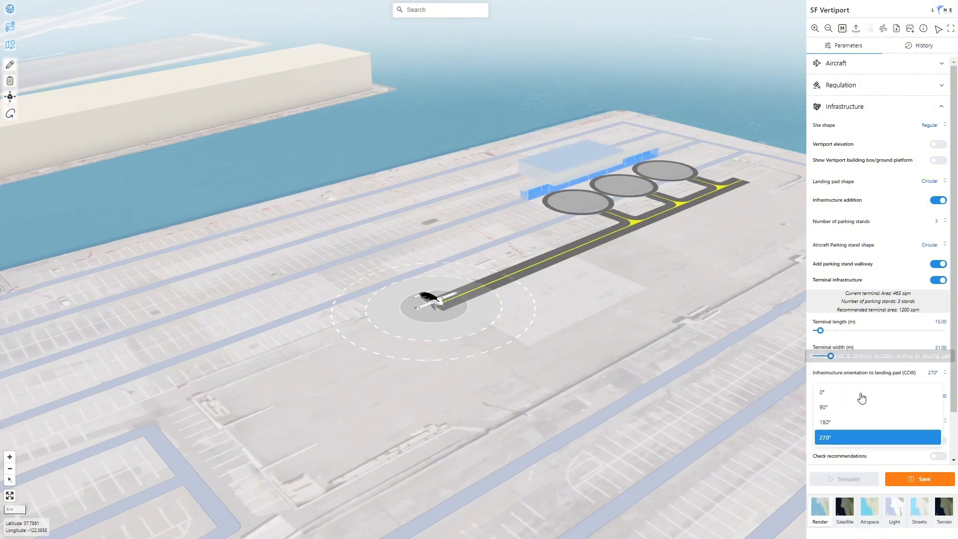
left_click(855, 422)
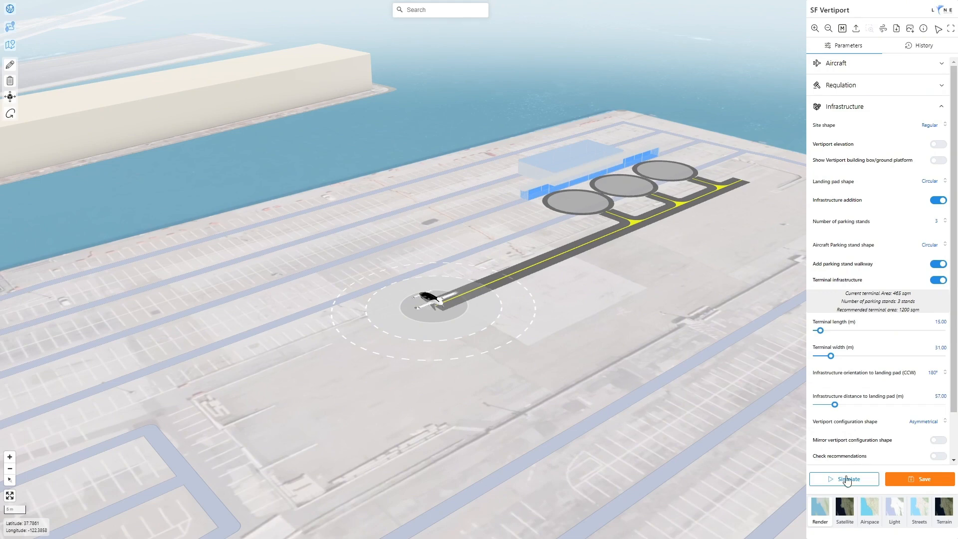
left_click(845, 481)
left_click(915, 377)
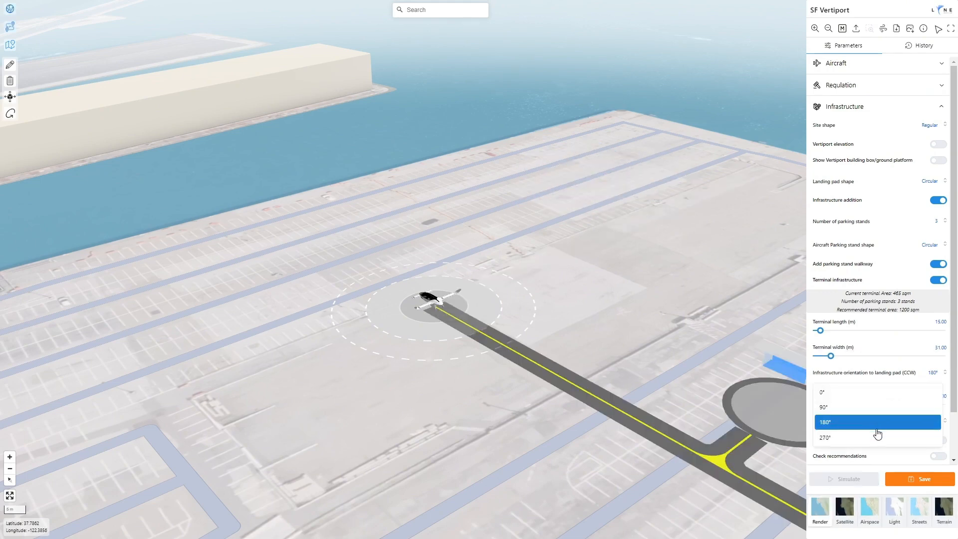
left_click(877, 438)
left_click(847, 479)
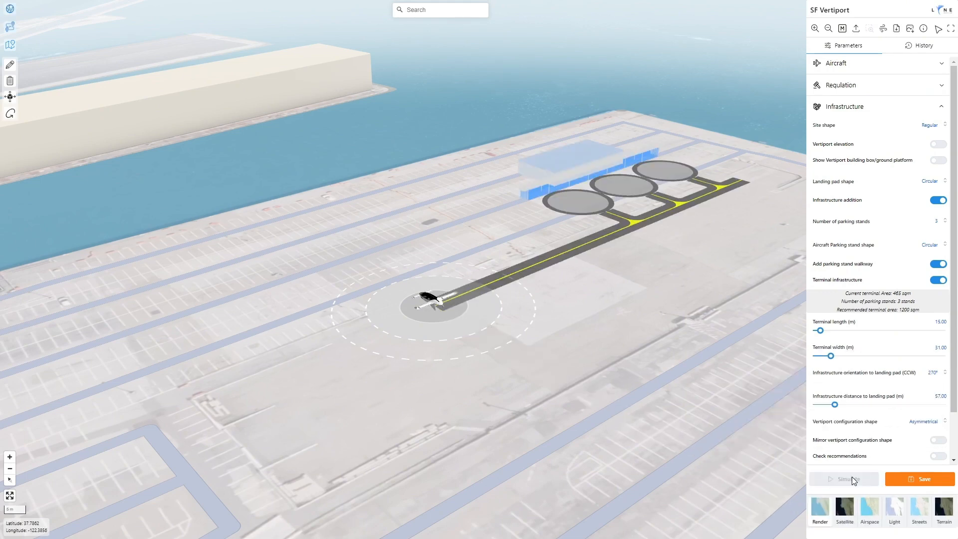
- Set the infrastructure distance to the landing pad to 28.30 m and simulate the vertiport
left_click_drag(836, 410, 821, 409)
left_click(849, 479)
- Try the Symmetrical vertiport configuration shape and set it back to Asymmetrical
left_click(916, 422)
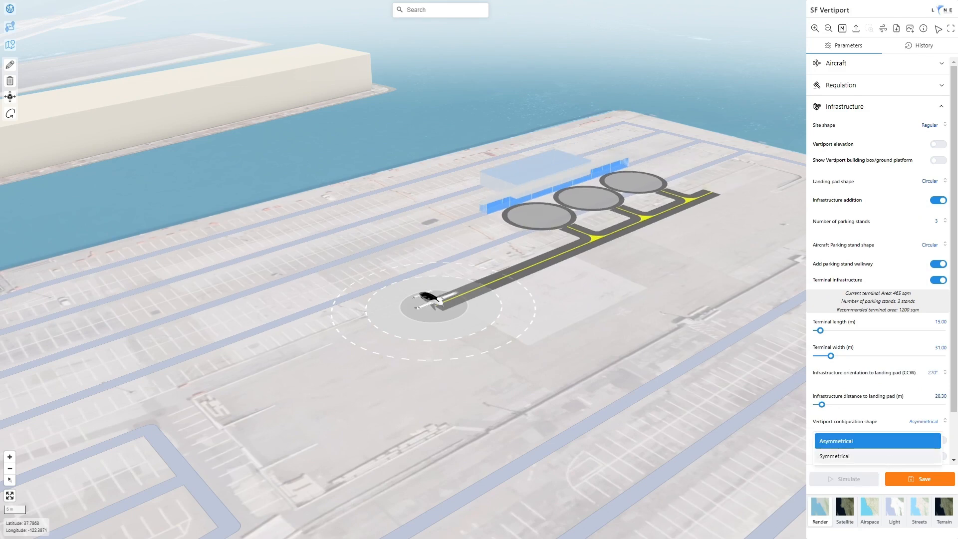
left_click(893, 455)
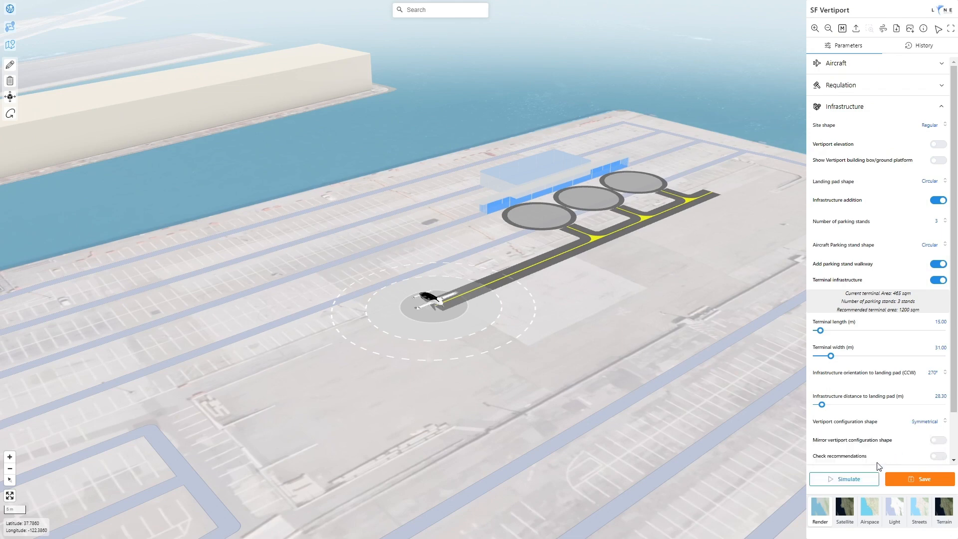
left_click(925, 422)
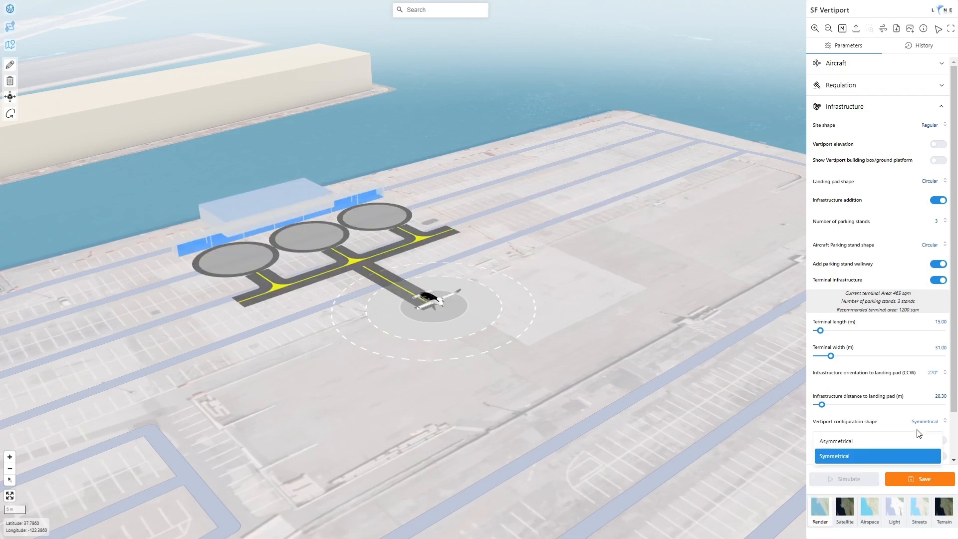
left_click(906, 441)
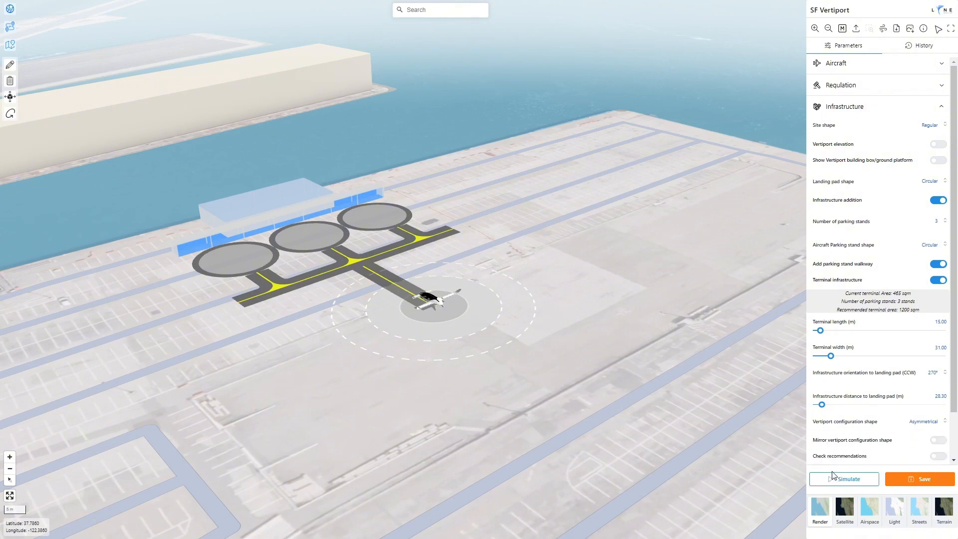
- Try mirroring the vertiport configuration shape and simulate the layout
left_click(832, 480)
left_click(937, 441)
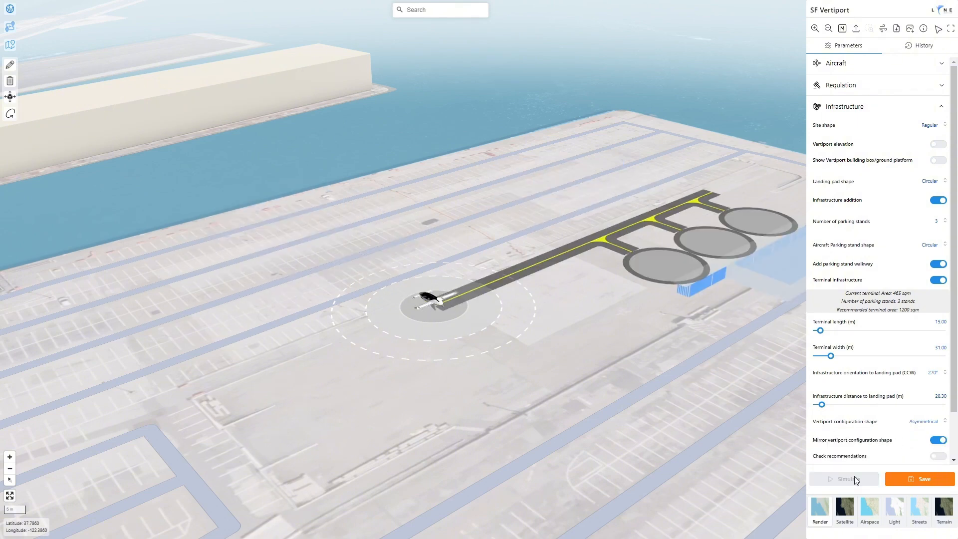
scroll(469, 333, "down", 3)
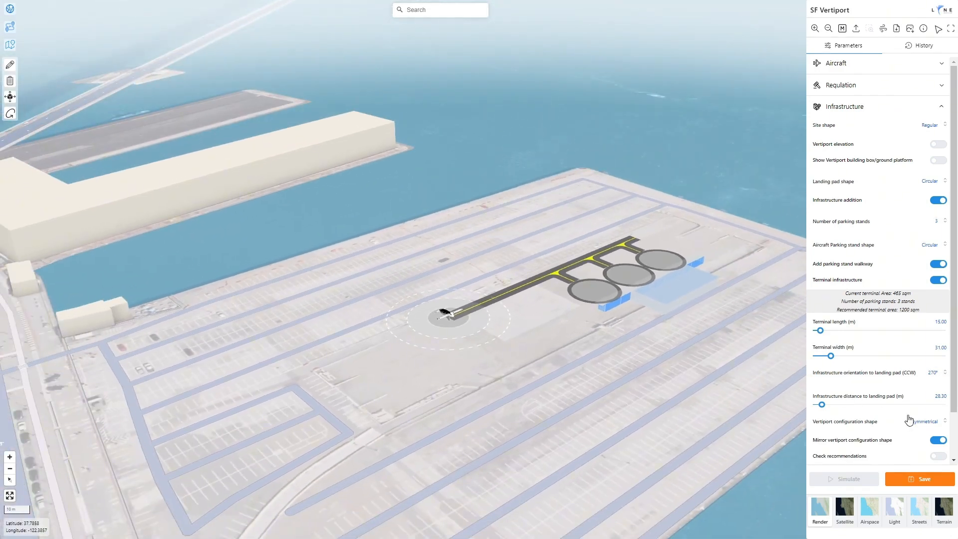
- Turn on Check recommendations, turn off the mirrored configuration shape, and simulate the vertiport
left_click(938, 456)
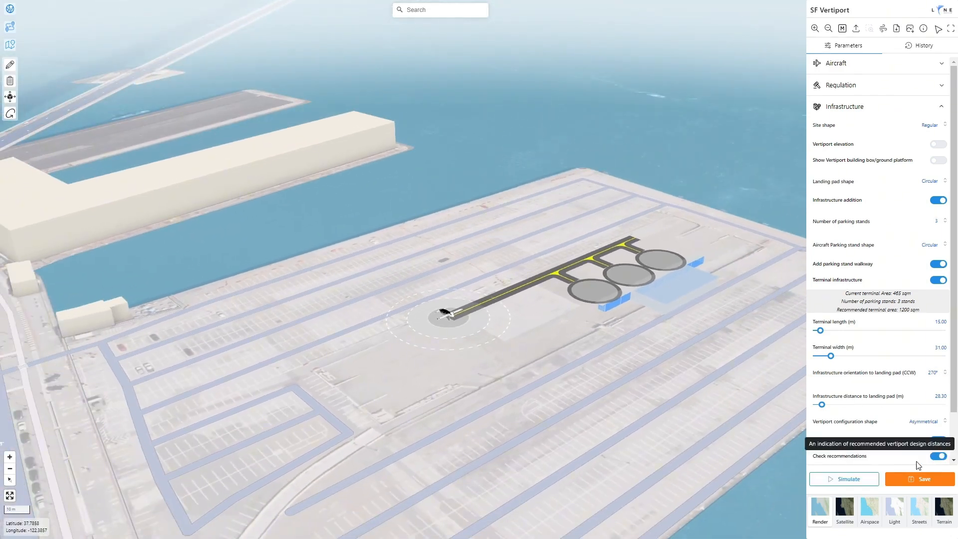
left_click(838, 479)
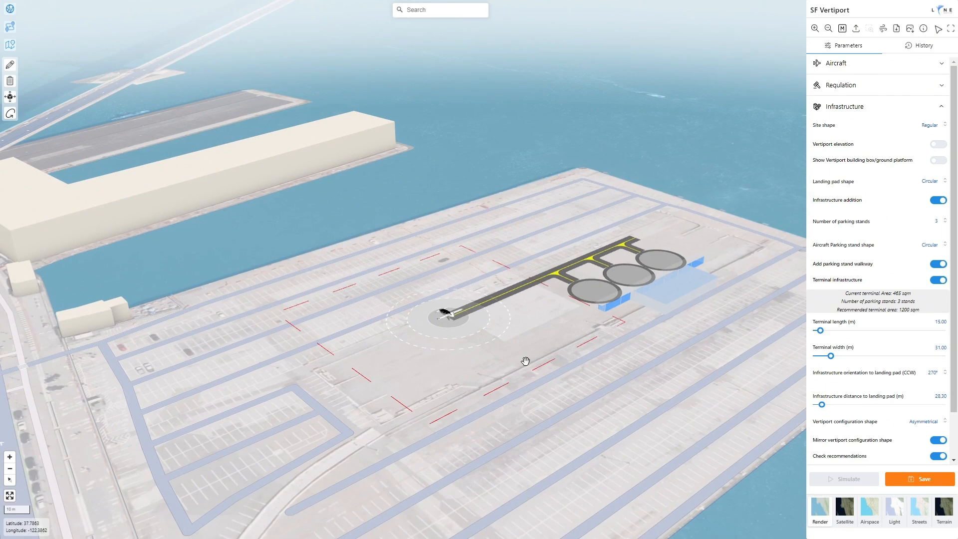
key("Return")
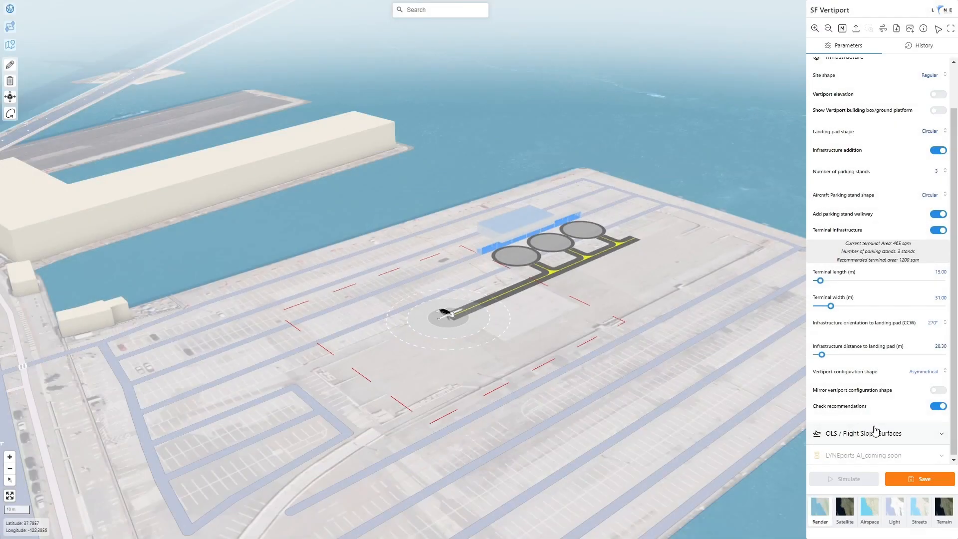
- Review the available regulatory frameworks without changing the USA-FAA selection
left_click(874, 432)
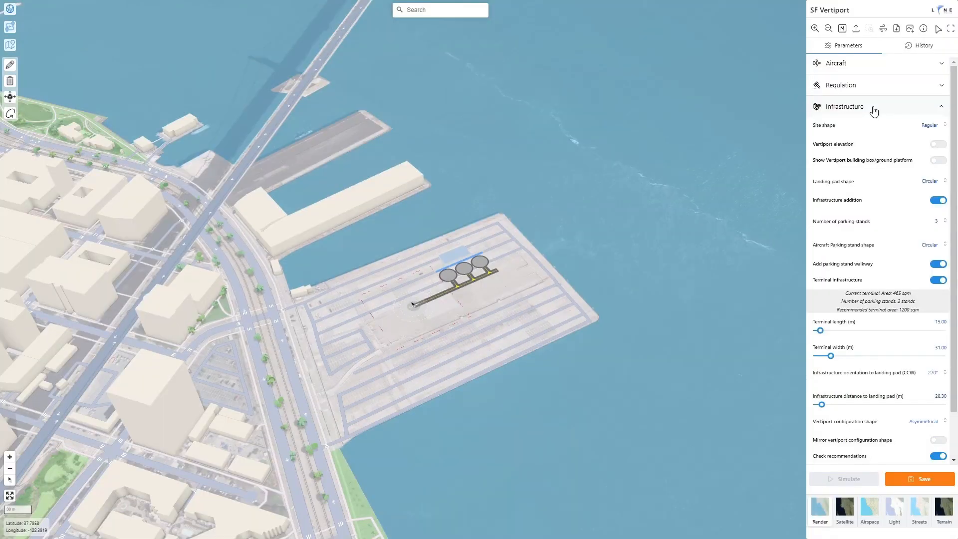
left_click(872, 107)
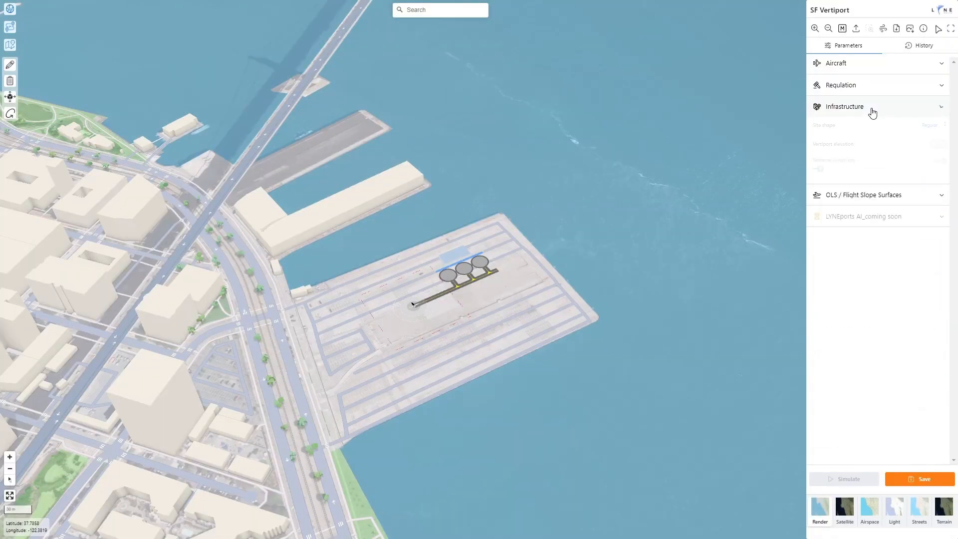
left_click(848, 89)
left_click(909, 109)
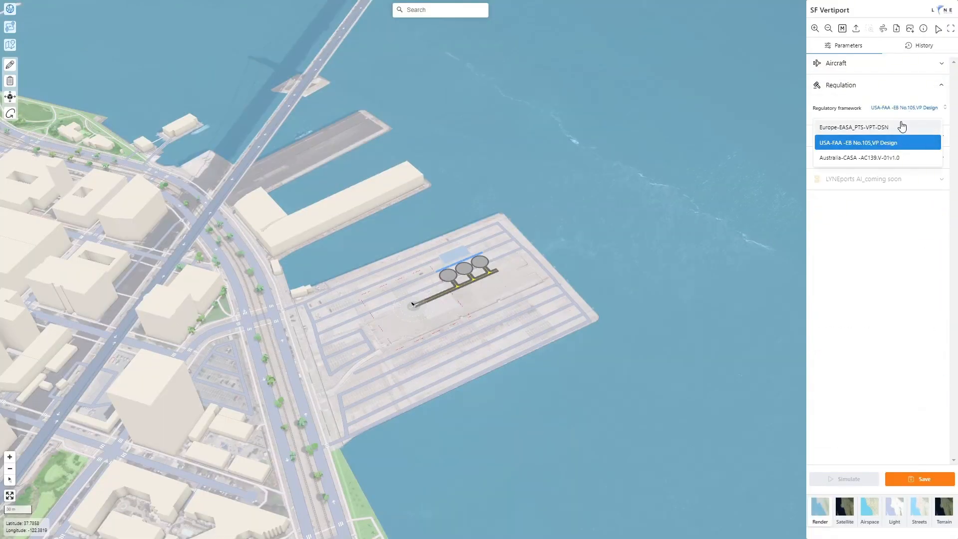
left_click(870, 253)
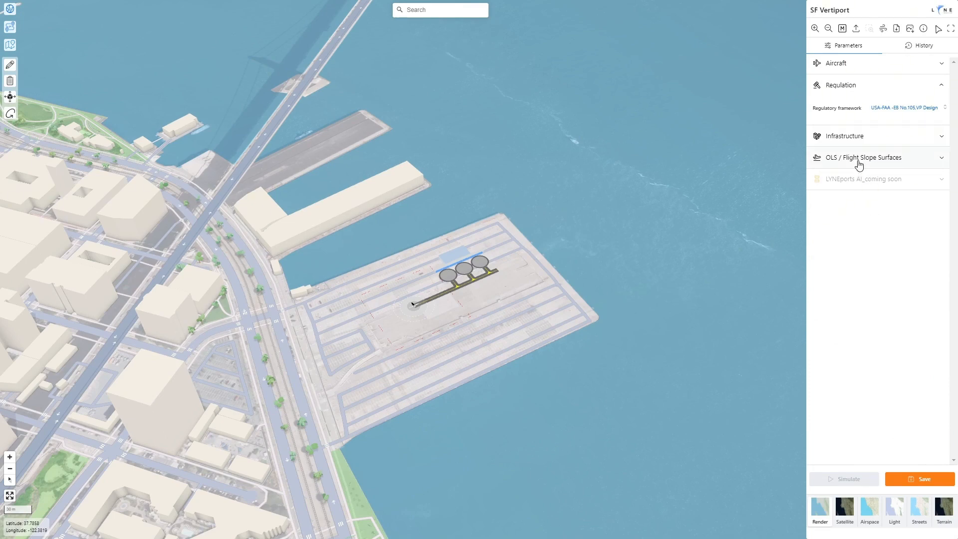
- Turn on the OLS/flight slope surfaces with 2 flight slope surfaces and simulate the vertiport
left_click(859, 161)
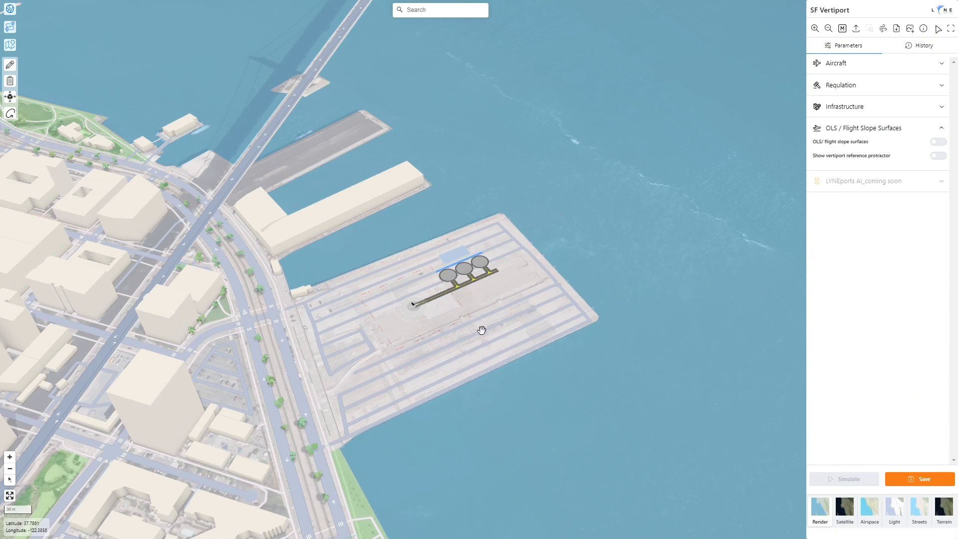
scroll(482, 330, "up", 5)
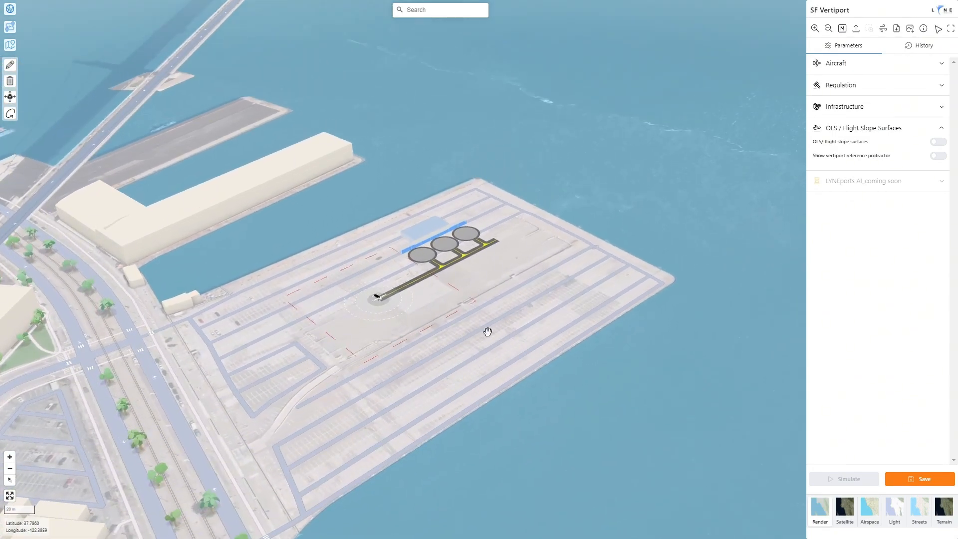
left_click_drag(487, 332, 502, 327)
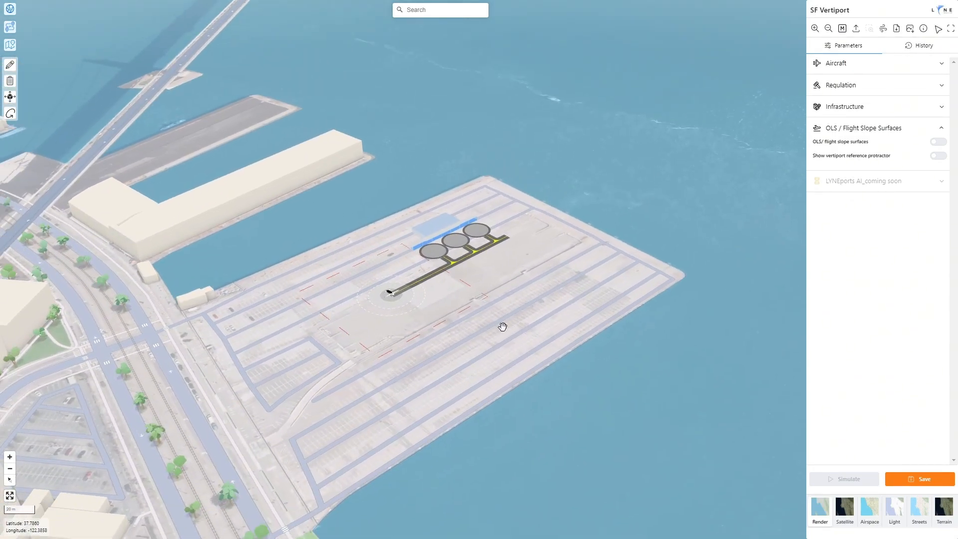
left_click(938, 143)
left_click(931, 166)
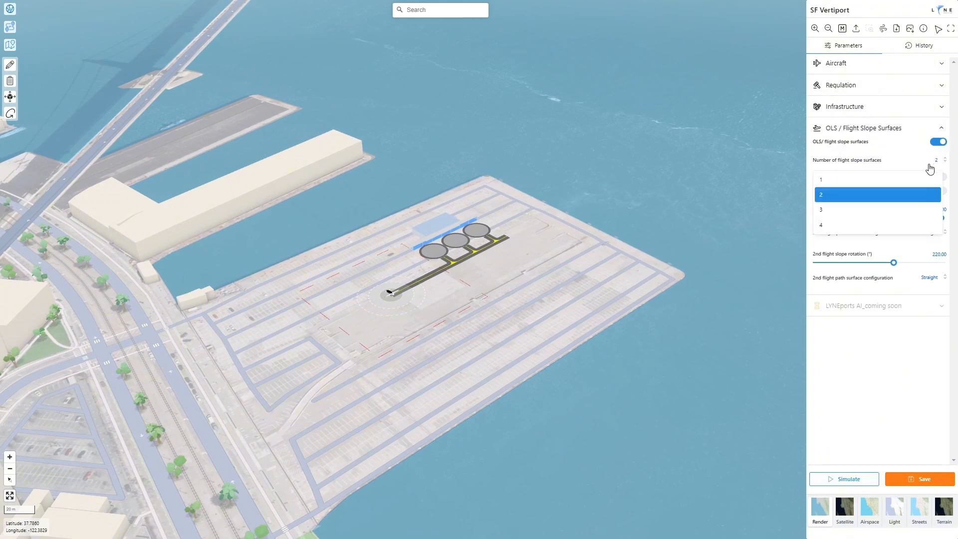
left_click(841, 478)
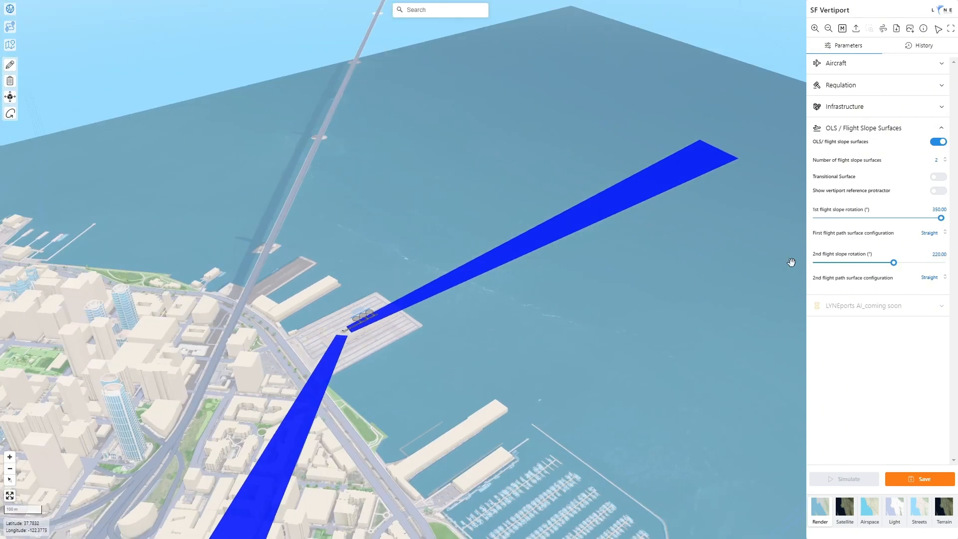
- Turn on the transitional surface and the vertiport reference protractor, simulating after each change
left_click(938, 177)
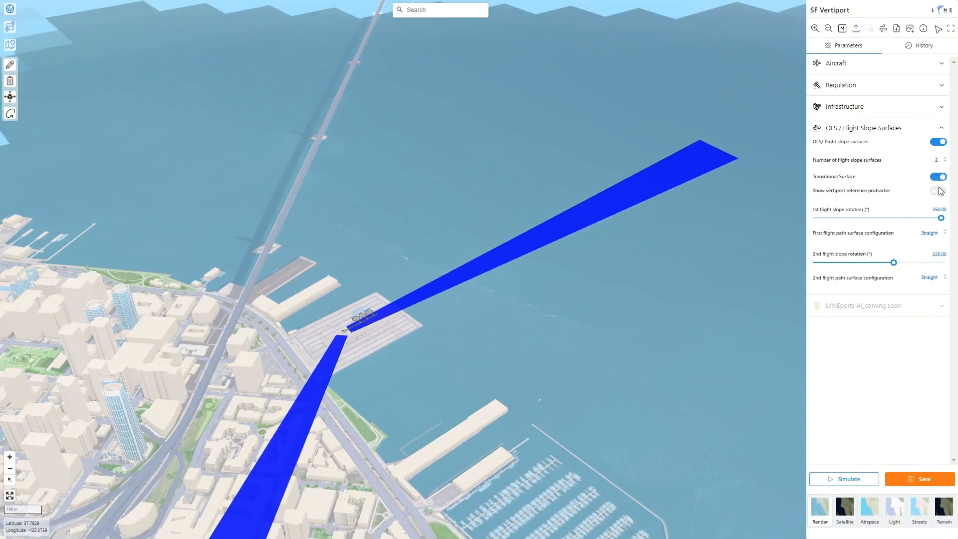
left_click(849, 479)
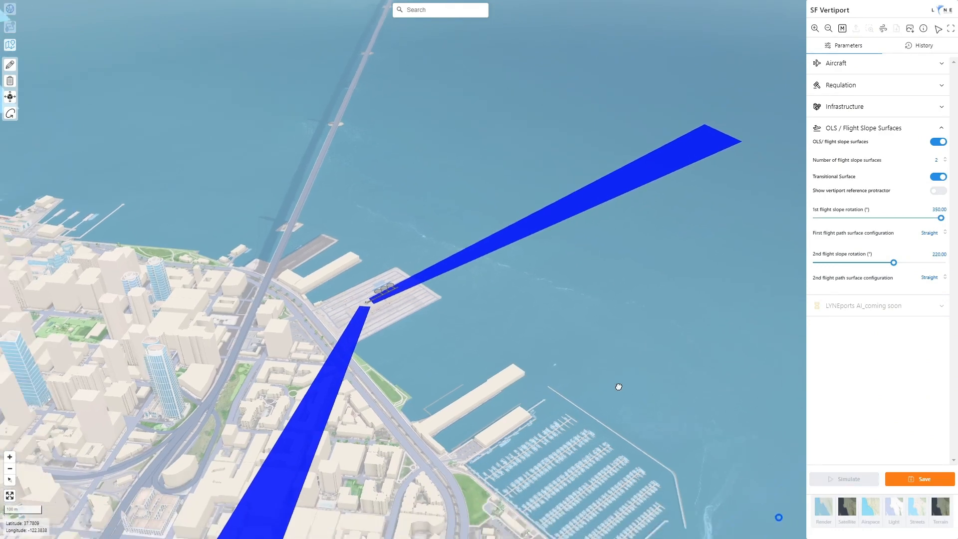
left_click(944, 192)
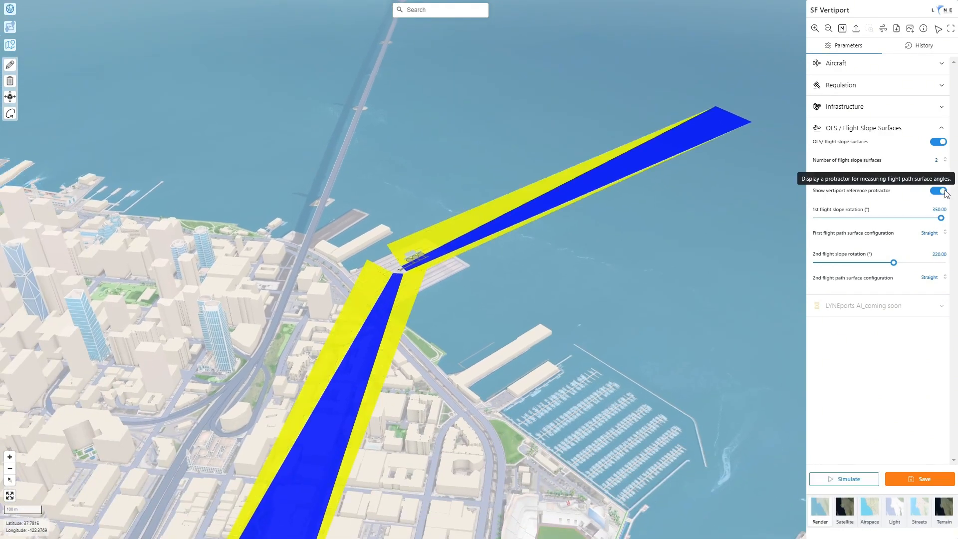
left_click(847, 480)
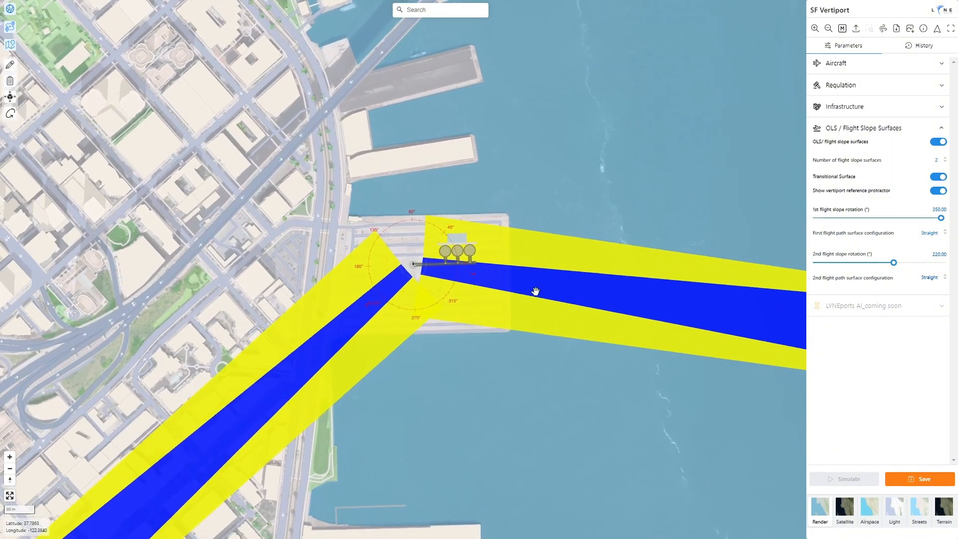
- Set the 1st flight slope rotation to 324° and simulate the flight slope surfaces
left_click(940, 219)
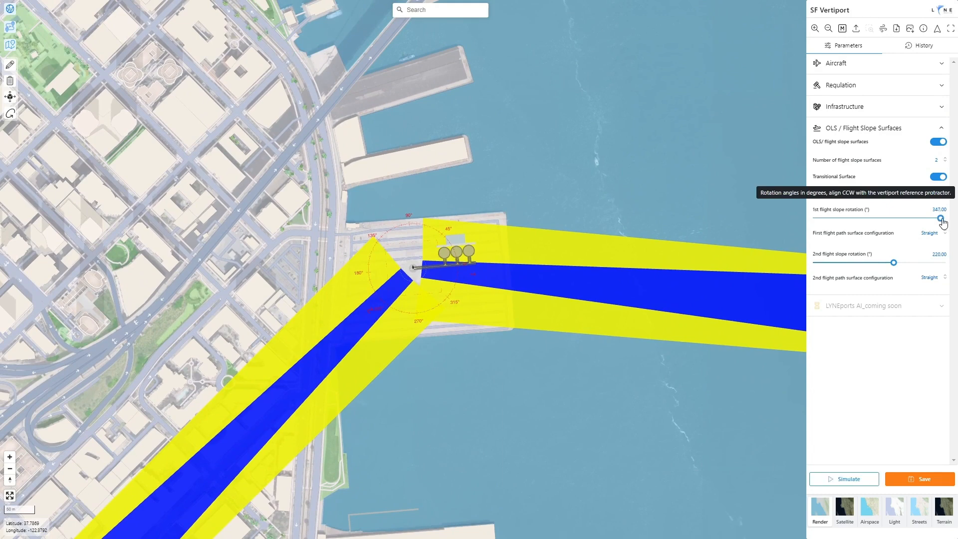
left_click_drag(946, 220, 937, 226)
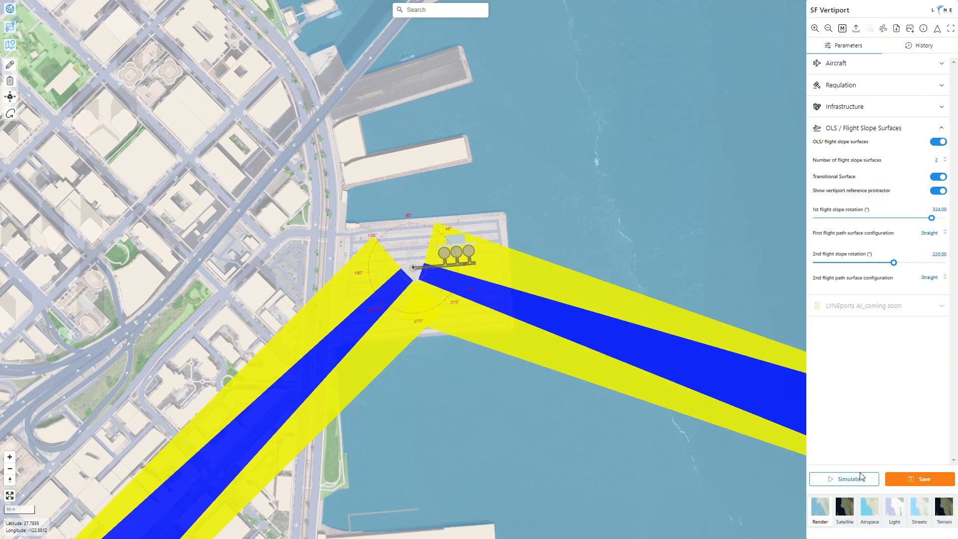
left_click(860, 478)
scroll(357, 315, "down", 4)
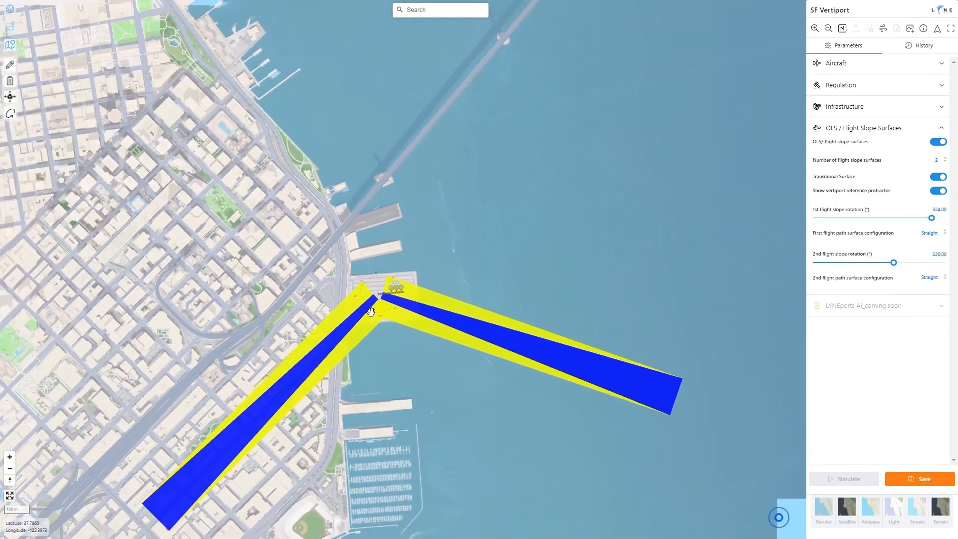
- Set the first flight path surface configuration to Curved and simulate
left_click(931, 233)
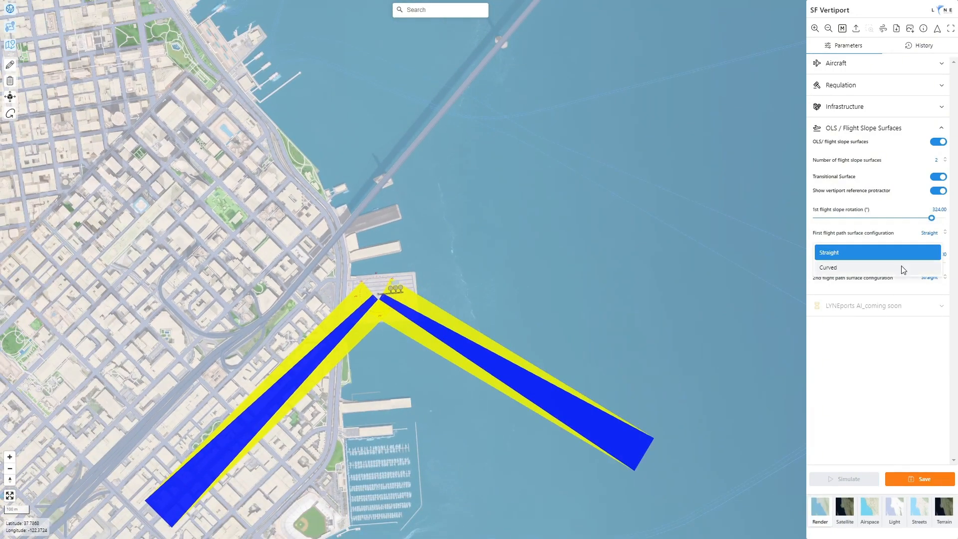
left_click(904, 269)
left_click(862, 476)
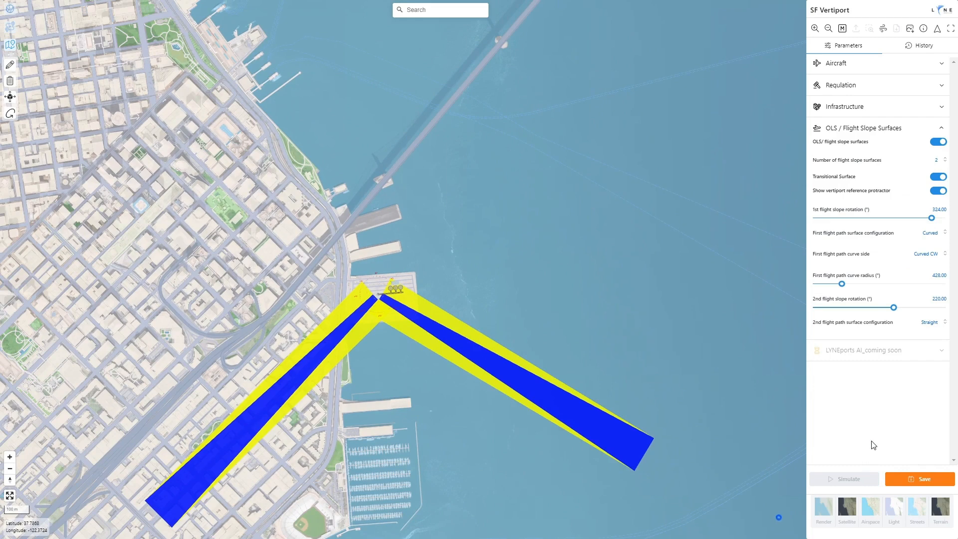
left_click(932, 232)
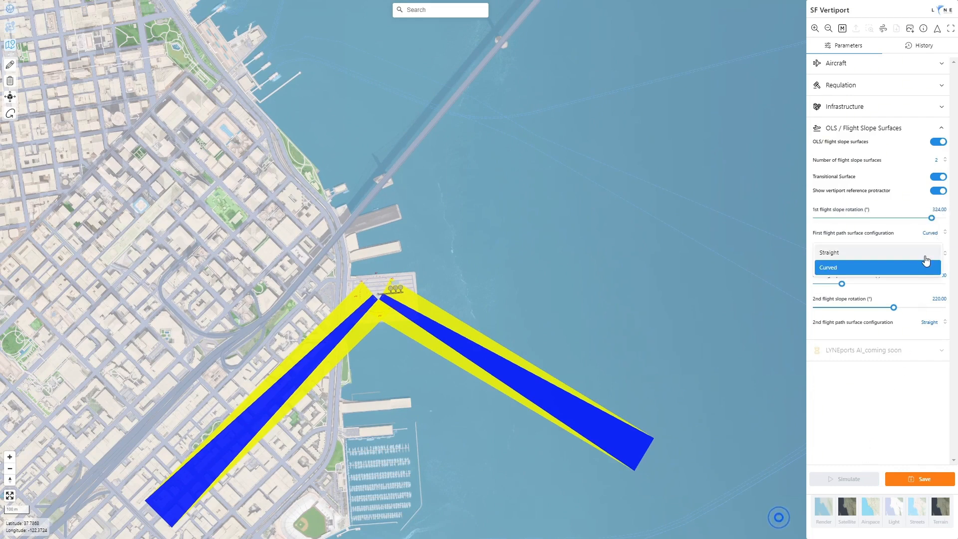
left_click(864, 423)
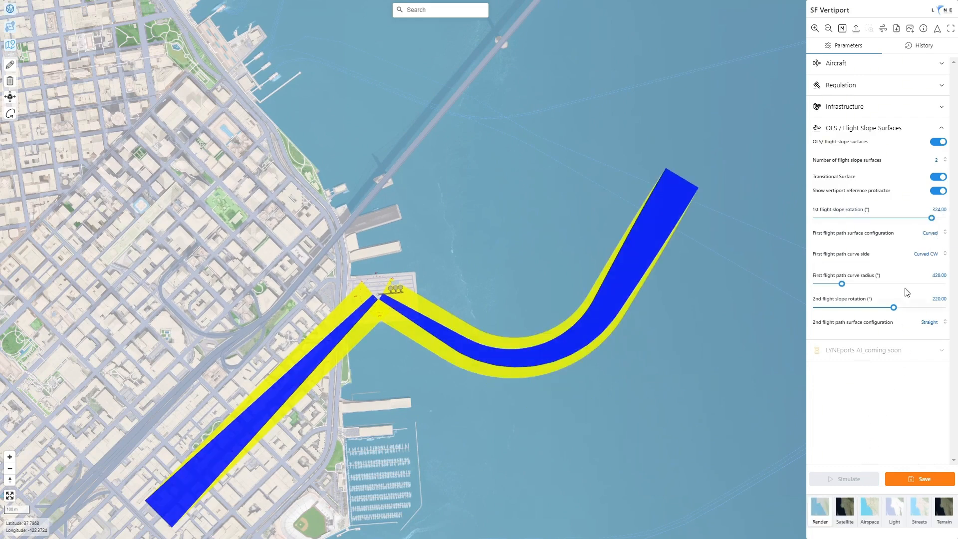
- Set the first flight path's curve radius to 345 and its curve side to Curved CCW, simulating each change
left_click_drag(842, 285, 825, 285)
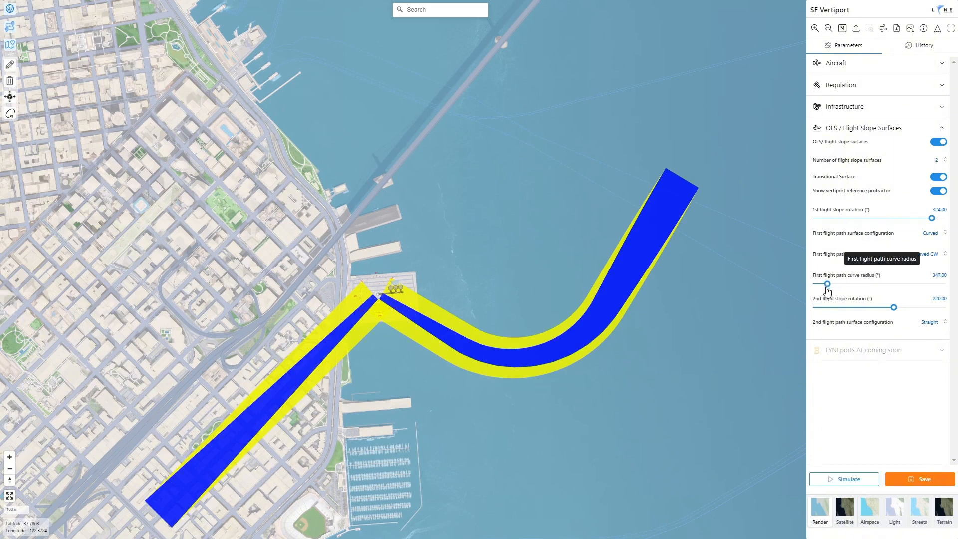
left_click(851, 478)
left_click(932, 254)
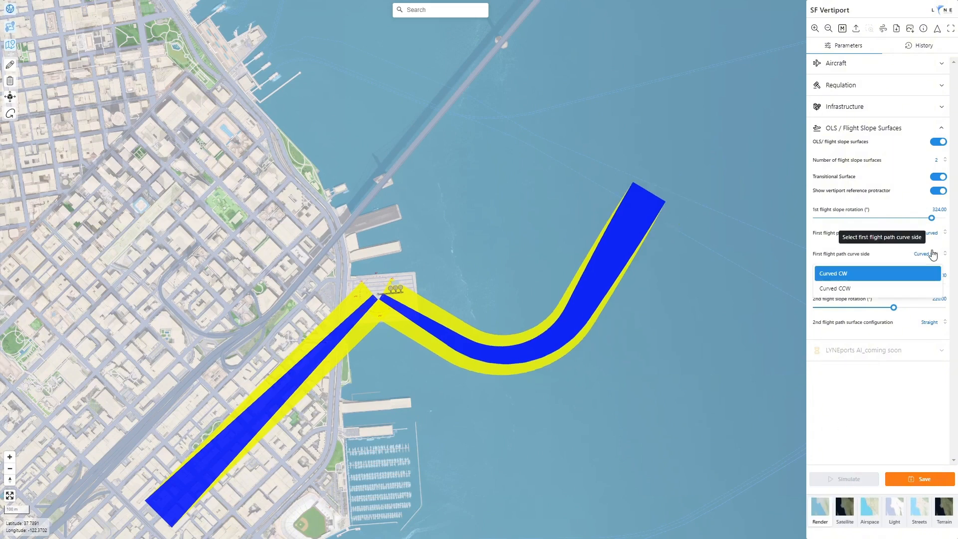
left_click(907, 288)
left_click(851, 478)
scroll(453, 260, "down", 5)
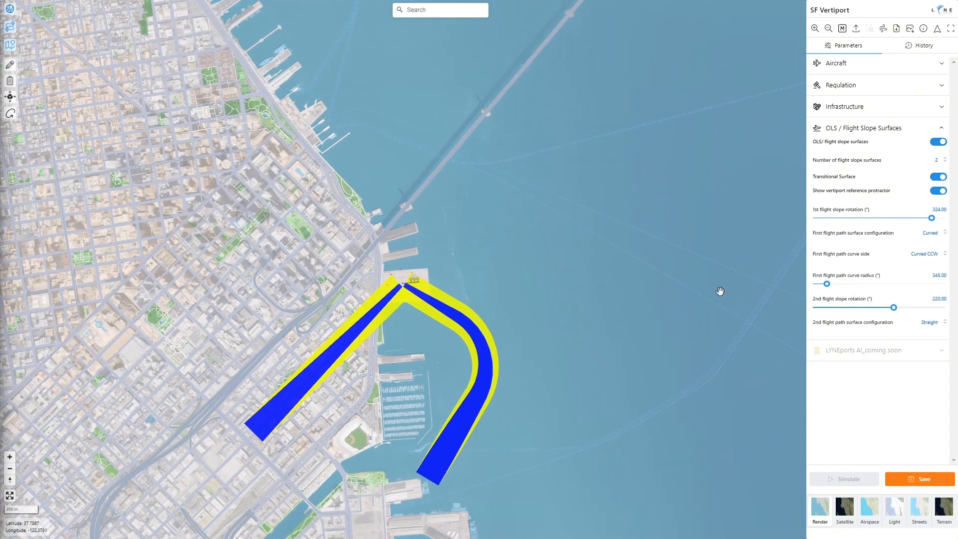
- Examine the flight paths against the surrounding airspace on the Airspace map and check the site's wind rose
scroll(439, 340, "down", 10)
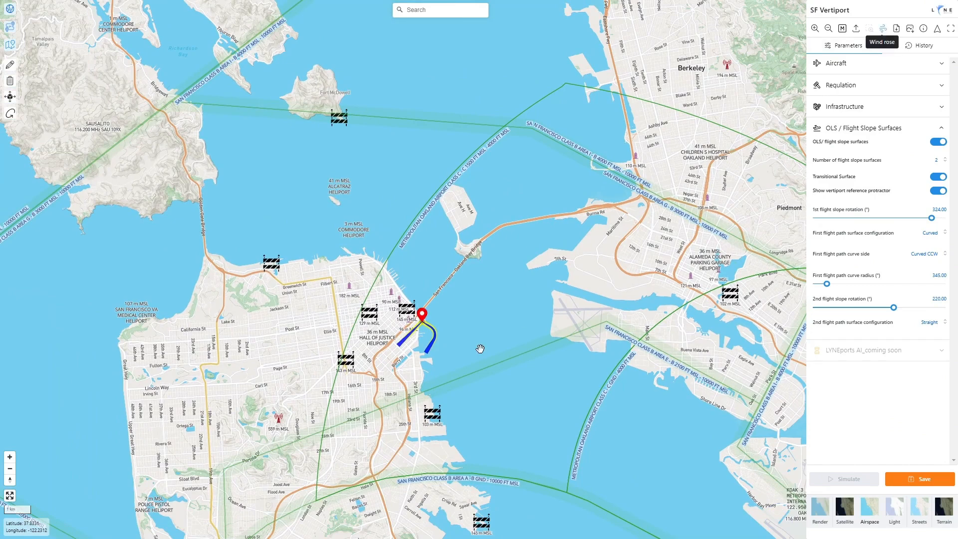
left_click(883, 28)
scroll(428, 344, "up", 4)
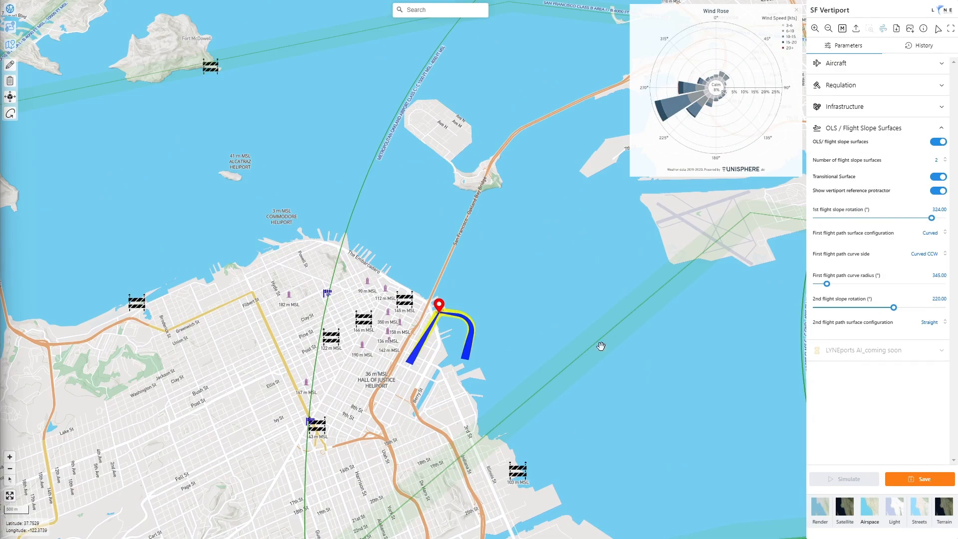
left_click(796, 11)
- Switch the map to the Satellite style and zoom in on the vertiport
left_click(844, 506)
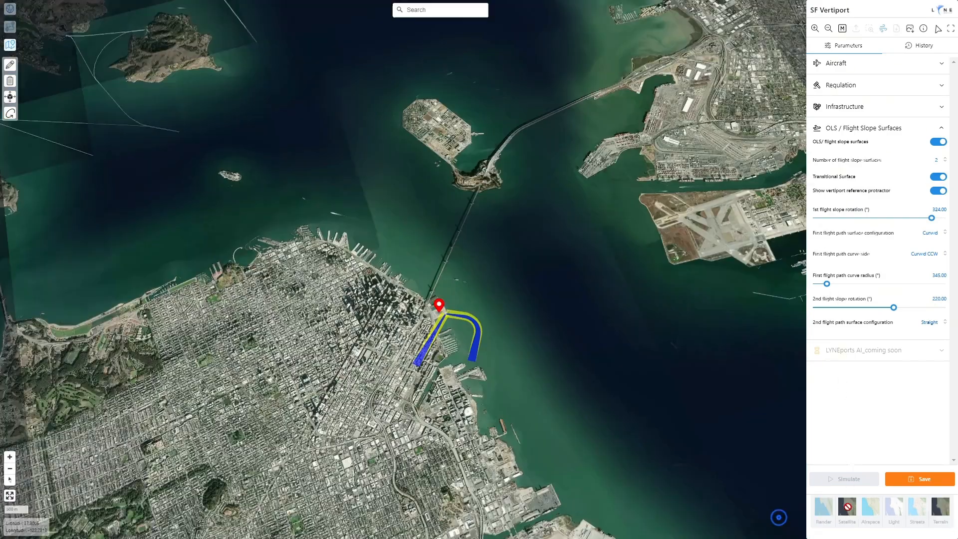
left_click(815, 29)
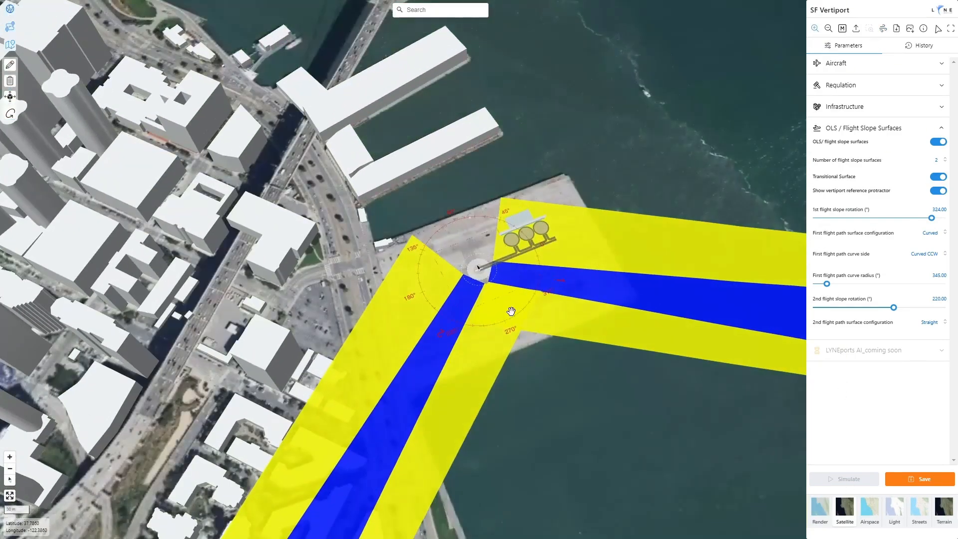
scroll(512, 312, "up", 3)
right_click_drag(511, 312, 515, 298)
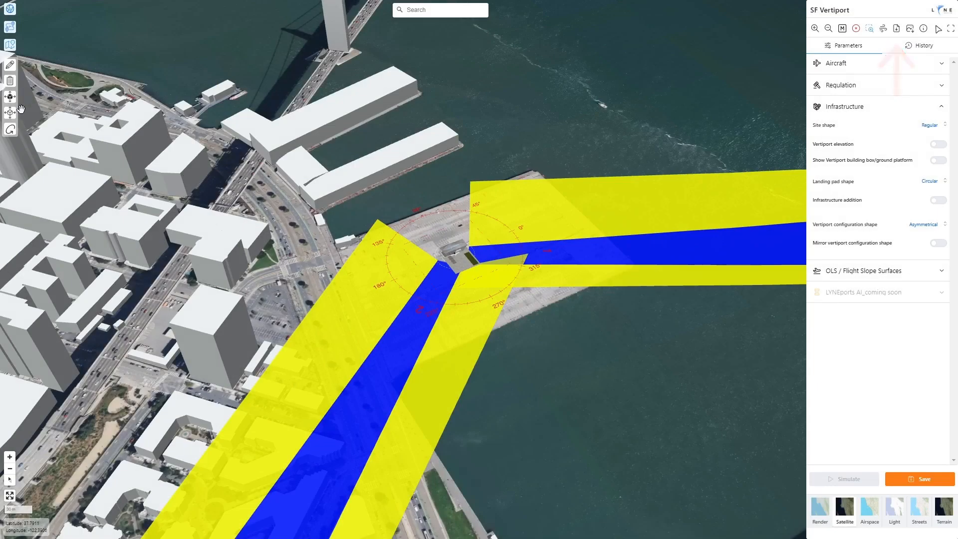
- Move the uploaded terminal building model off the landing pad so that it sits beside the pad
left_click(9, 112)
mouse_move(457, 253)
left_mouse_down()
mouse_move(434, 232)
mouse_move(448, 237)
left_mouse_up()
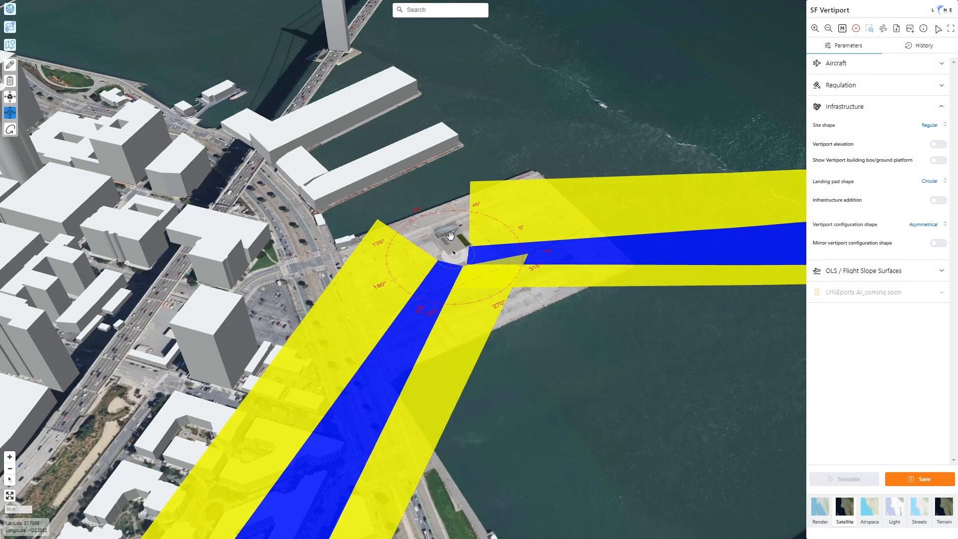
- Enable vertiport elevation with a height of 0.23 m from the ground, simulate the layout and save it
left_click(937, 144)
left_click_drag(818, 173, 814, 174)
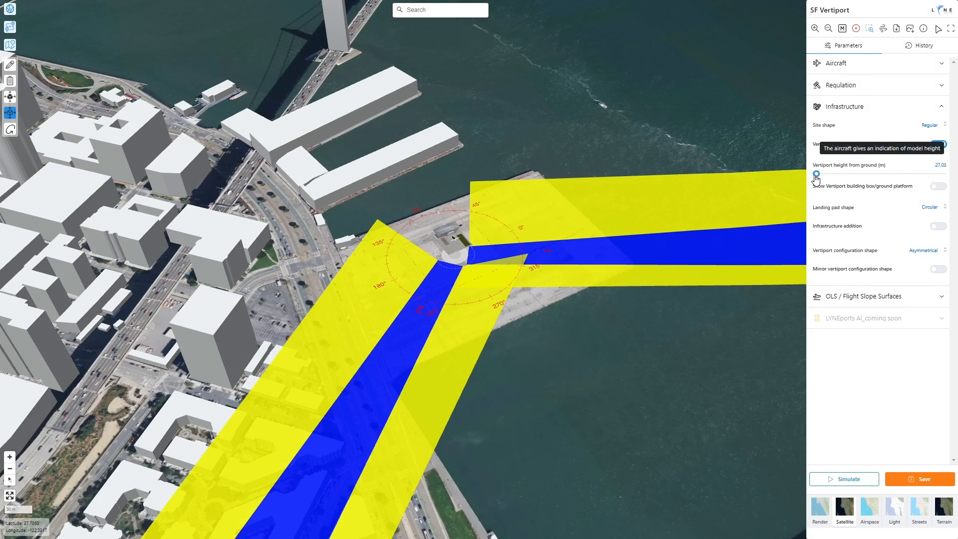
left_click(854, 477)
left_click(899, 480)
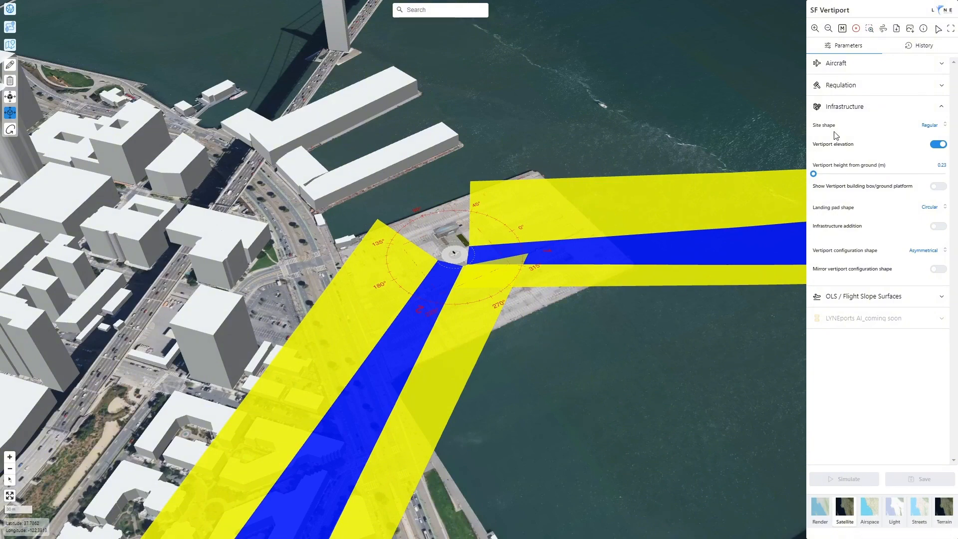
- Show the flight slope surface parameters and examine the landing pad and both flight paths from several angles
left_click(863, 296)
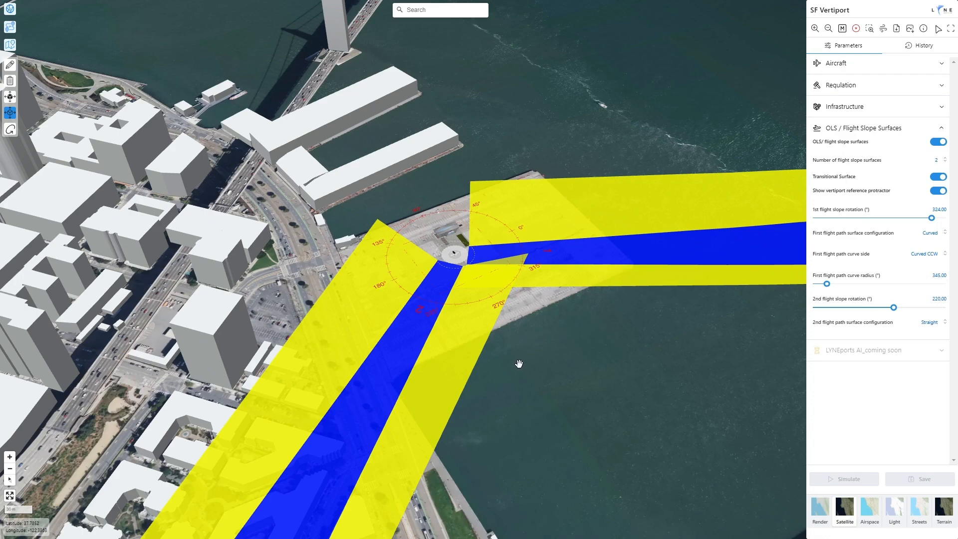
scroll(497, 268, "up", 10)
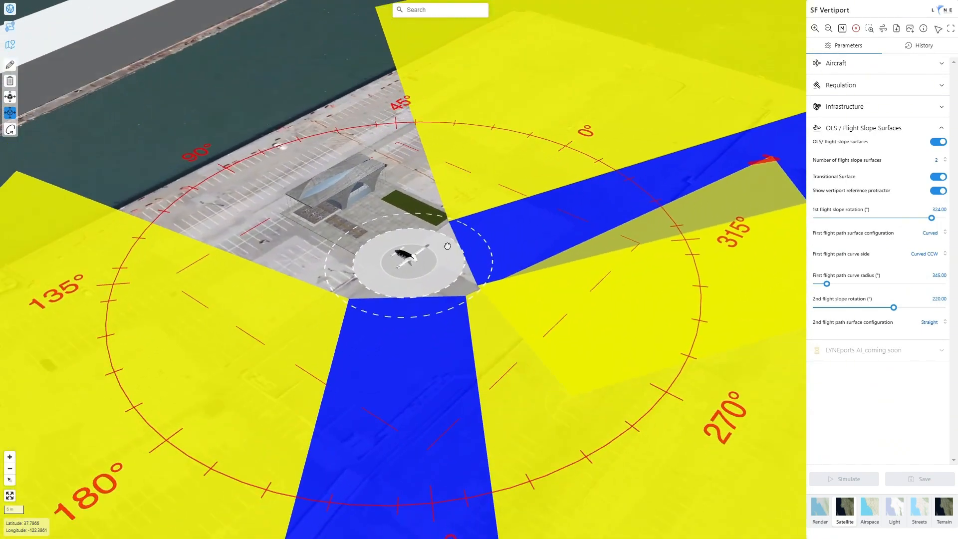
right_click_drag(447, 246, 447, 249)
left_click_drag(447, 249, 373, 226)
scroll(289, 323, "down", 5)
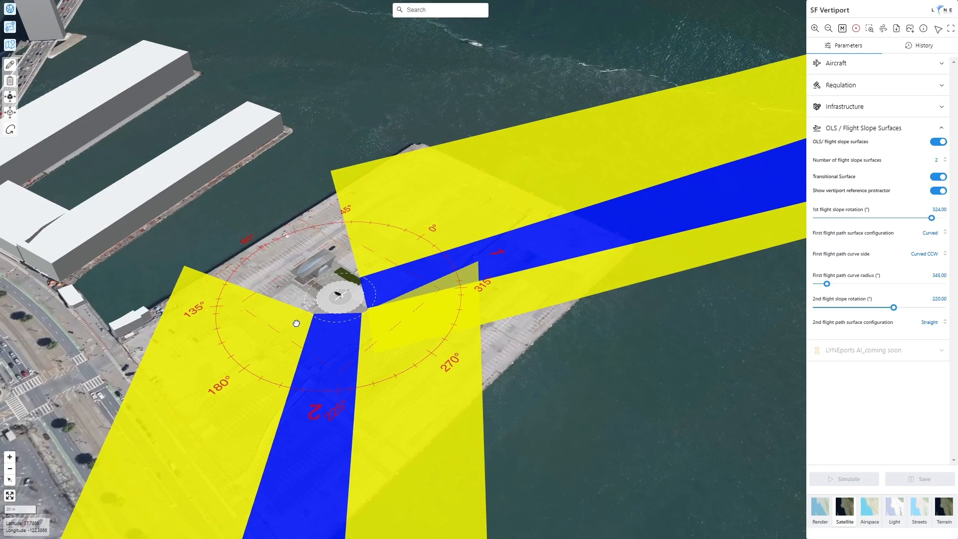
right_click_drag(296, 323, 334, 314)
left_click_drag(542, 352, 474, 337)
scroll(471, 365, "up", 4)
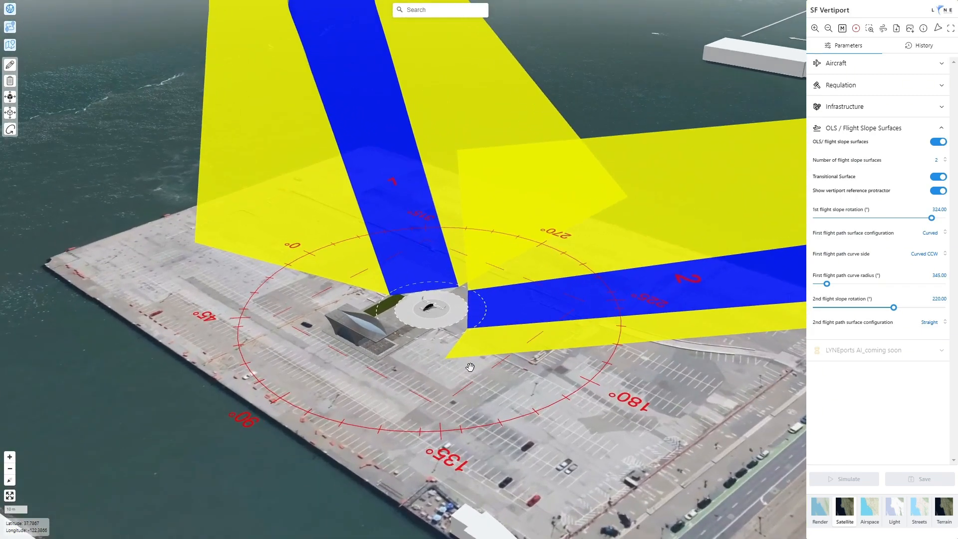
right_click_drag(470, 367, 471, 362)
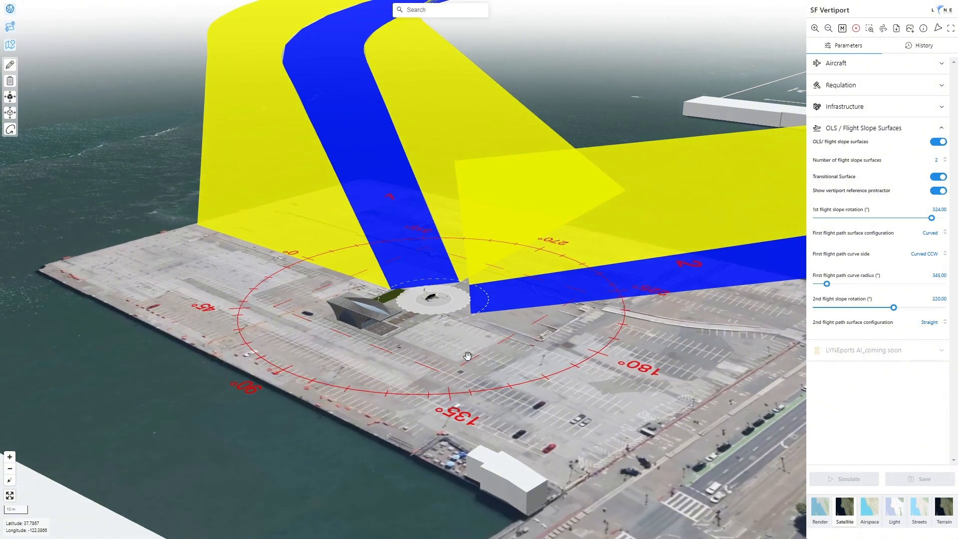
- Switch to the photorealistic 3D view and frame the vertiport on the pier
left_click(10, 9)
scroll(491, 368, "up", 2)
middle_click_drag(491, 368, 561, 295)
scroll(484, 402, "up", 4)
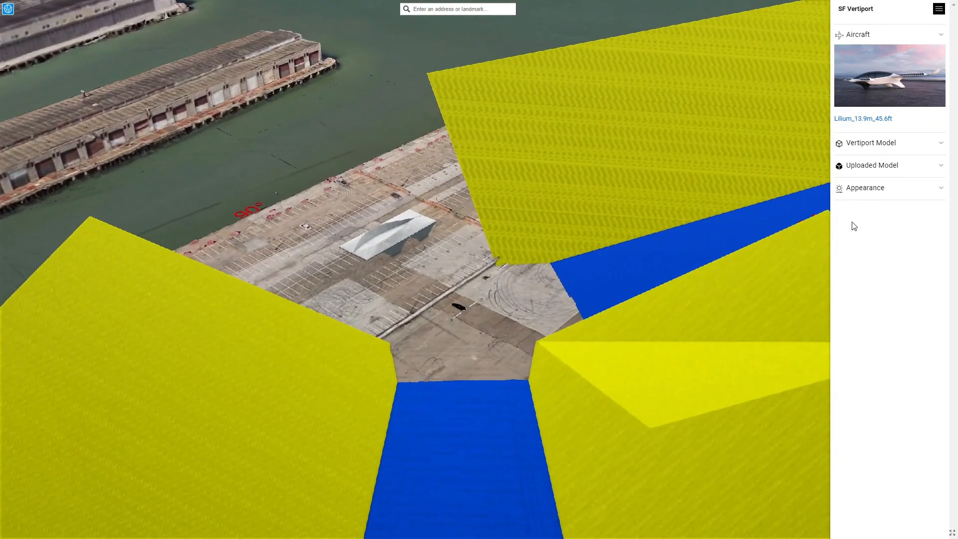
- Set the vertiport model's elevation to 5 and clamp the uploaded model to the ground
left_click(871, 143)
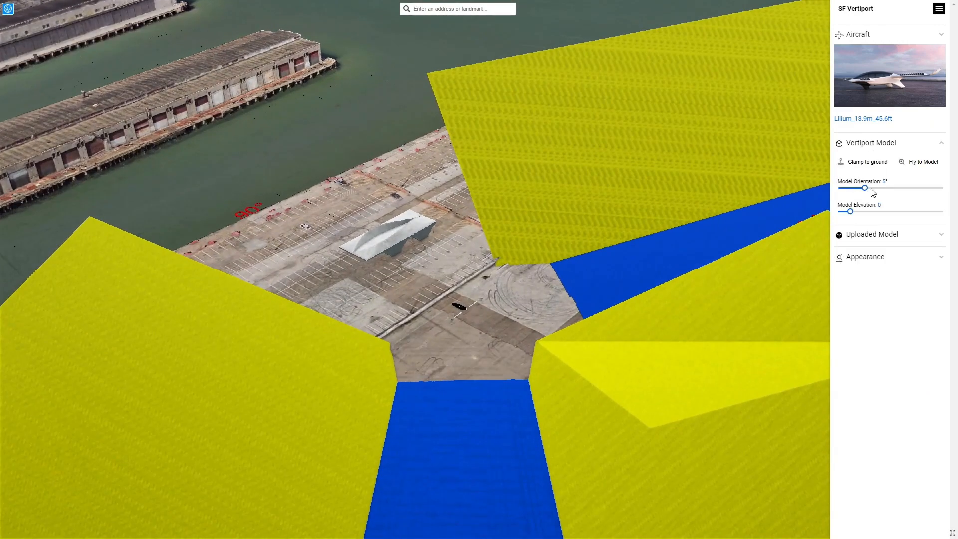
mouse_move(851, 213)
left_mouse_down()
mouse_move(866, 216)
mouse_move(843, 238)
mouse_move(866, 215)
left_mouse_up()
left_click(856, 234)
left_click(862, 186)
- Set the light intensity to 7.08, the number of clouds to 51, the cloud elevation to 24 meters and the cloud coverage radius to 1.1 km
left_click(866, 257)
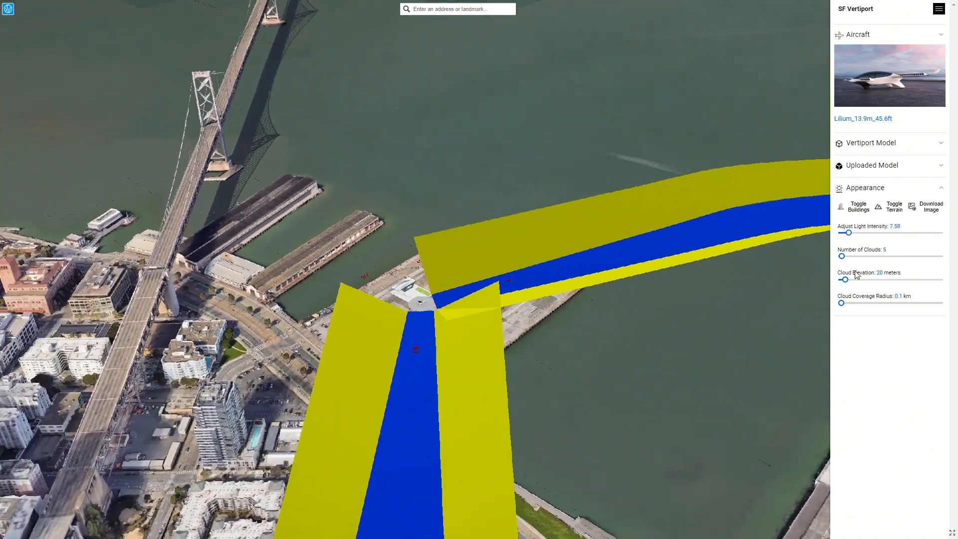
left_click_drag(842, 256, 848, 233)
left_click_drag(845, 281, 846, 304)
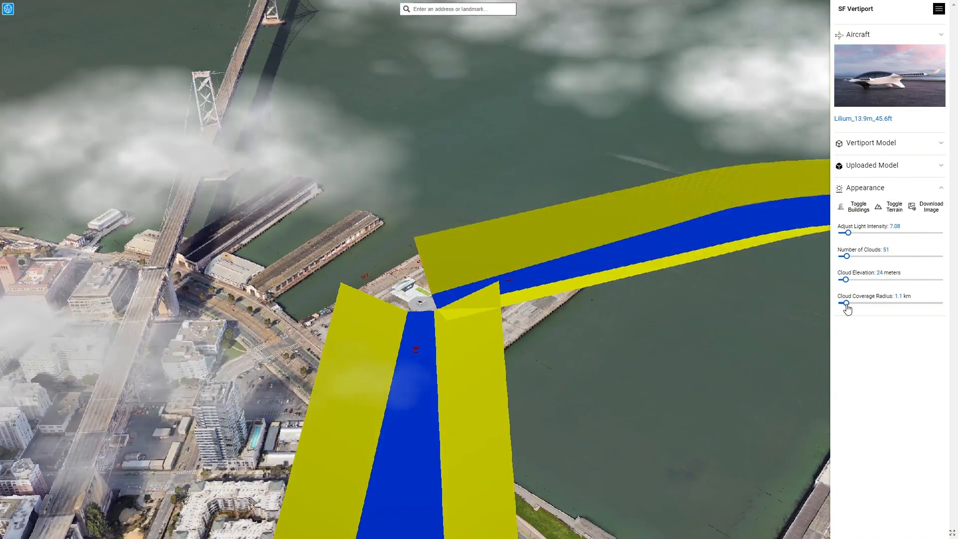
- Examine the terminal building, landing pad and flight slope surfaces in 3D, both up close and from a distance
scroll(484, 277, "down", 5)
middle_click_drag(484, 277, 500, 385)
scroll(482, 369, "up", 8)
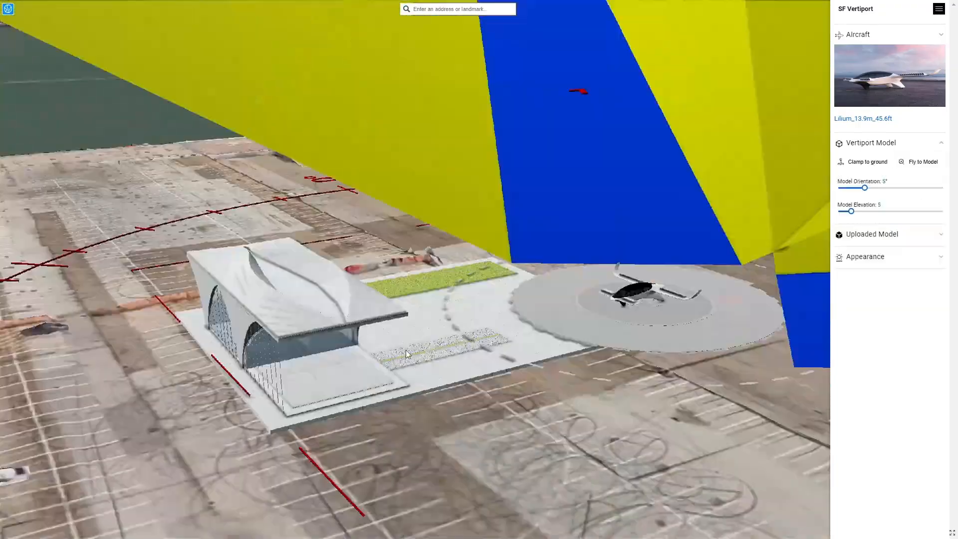
scroll(406, 358, "down", 3)
scroll(406, 358, "down", 6)
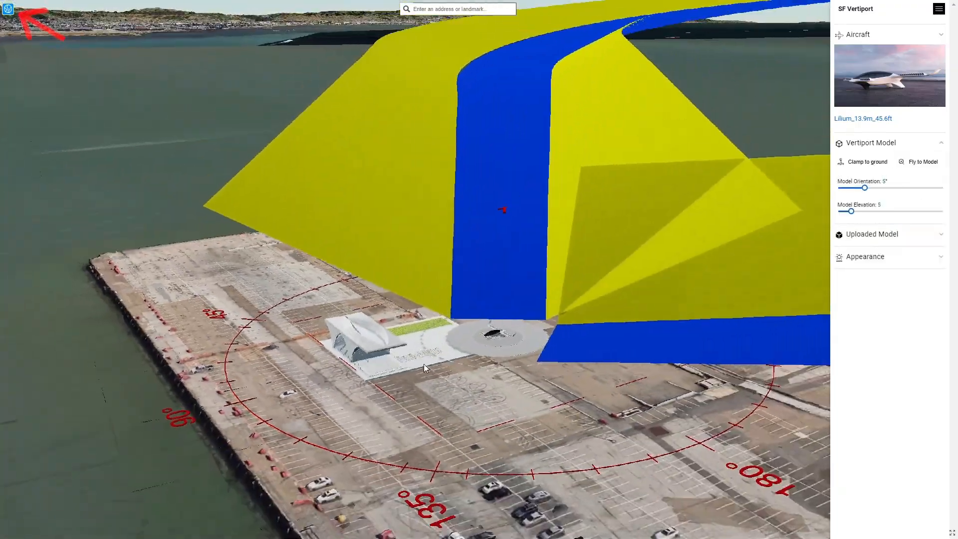
middle_click_drag(423, 363, 585, 366)
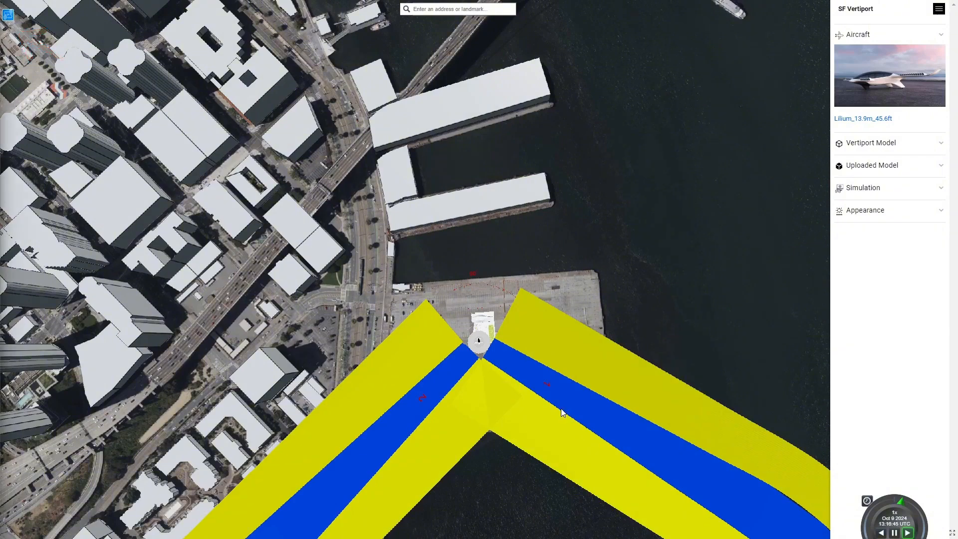
- Raise the vertiport model's elevation to 72 and the uploaded model's elevation to 88
scroll(489, 377, "up", 5)
middle_click_drag(446, 316, 495, 338)
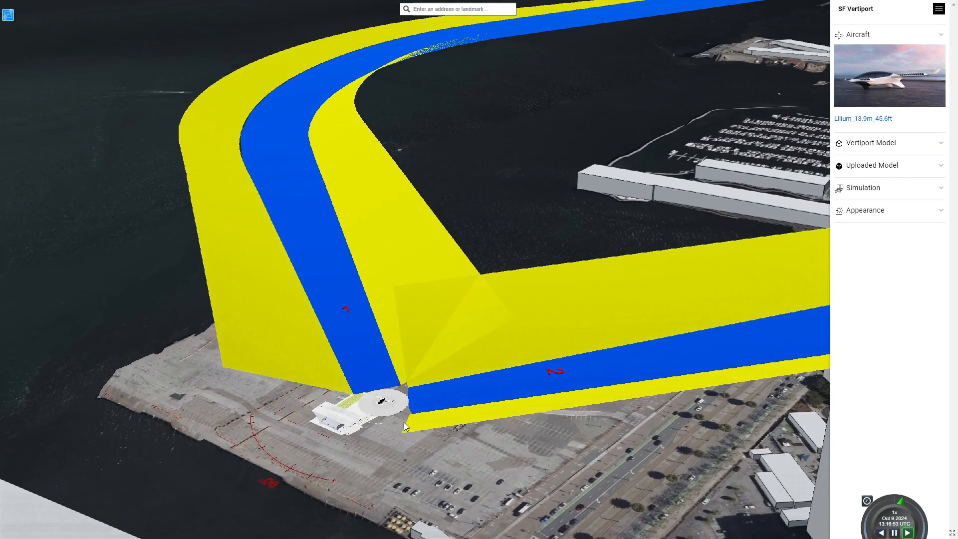
middle_click_drag(403, 422, 406, 442)
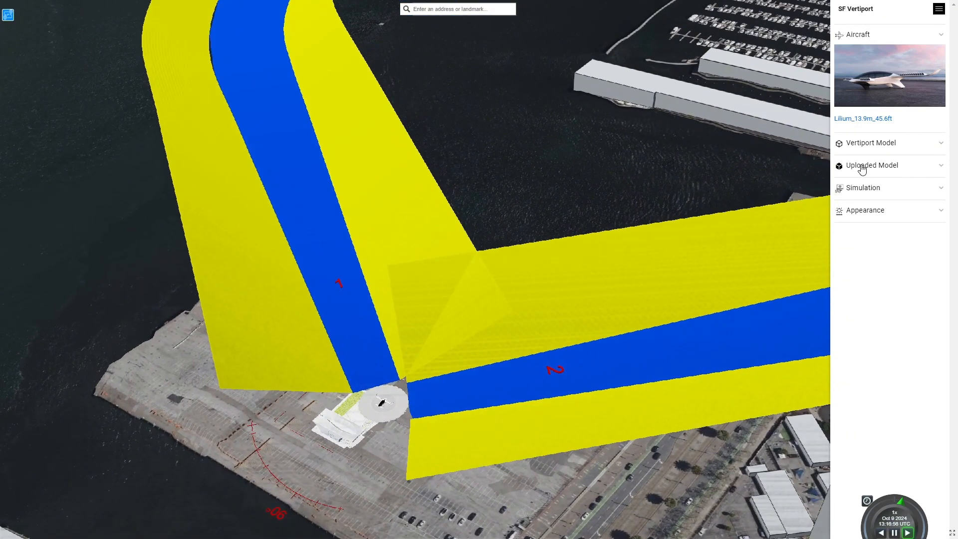
left_click(861, 149)
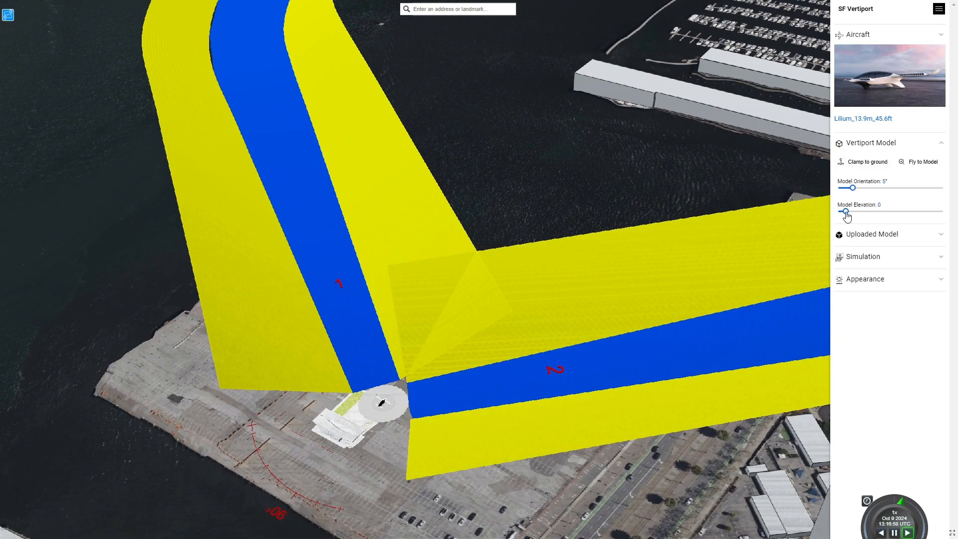
left_click_drag(848, 214, 855, 234)
left_click(858, 233)
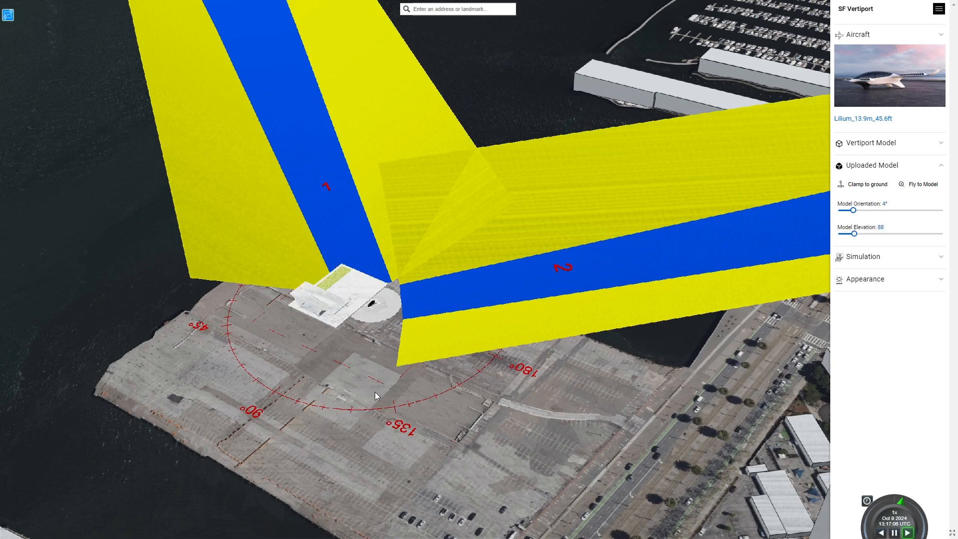
- Start a simulation route with two points at longitude -122.386 and latitude 37.7866, giving the second an altitude of 50
left_click(859, 258)
left_click(852, 255)
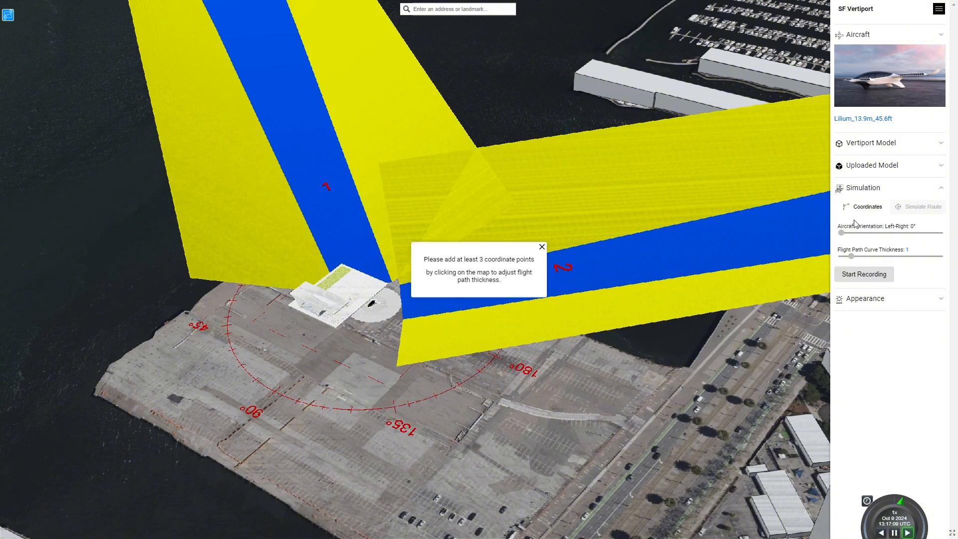
left_click(542, 246)
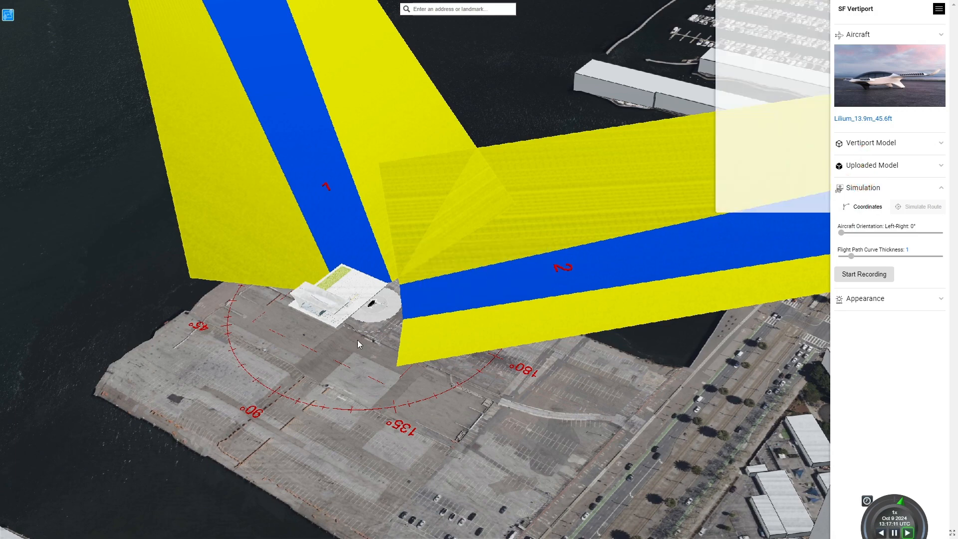
left_click(335, 373)
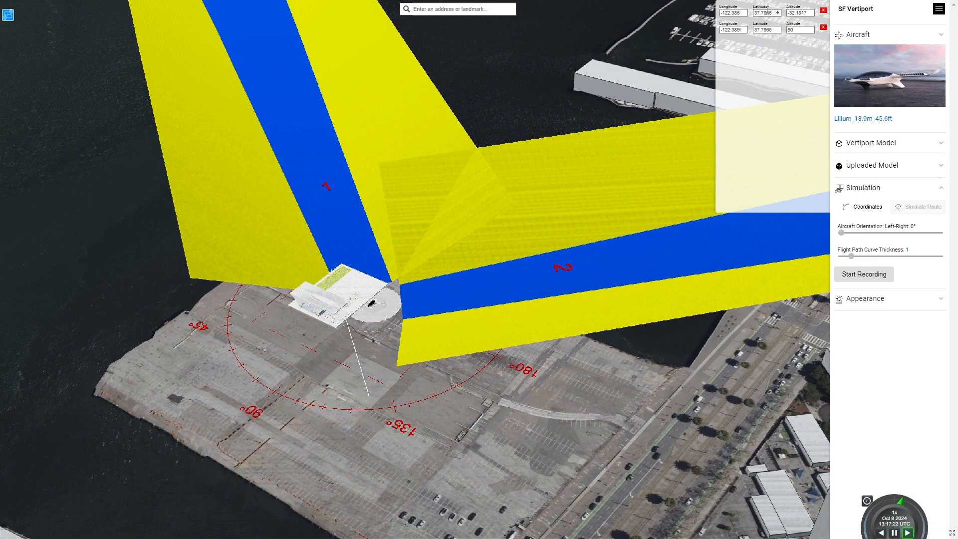
left_click(759, 31)
left_click(731, 14)
left_click(730, 28)
- Clamp the vertiport model to the ground
scroll(377, 382, "down", 5)
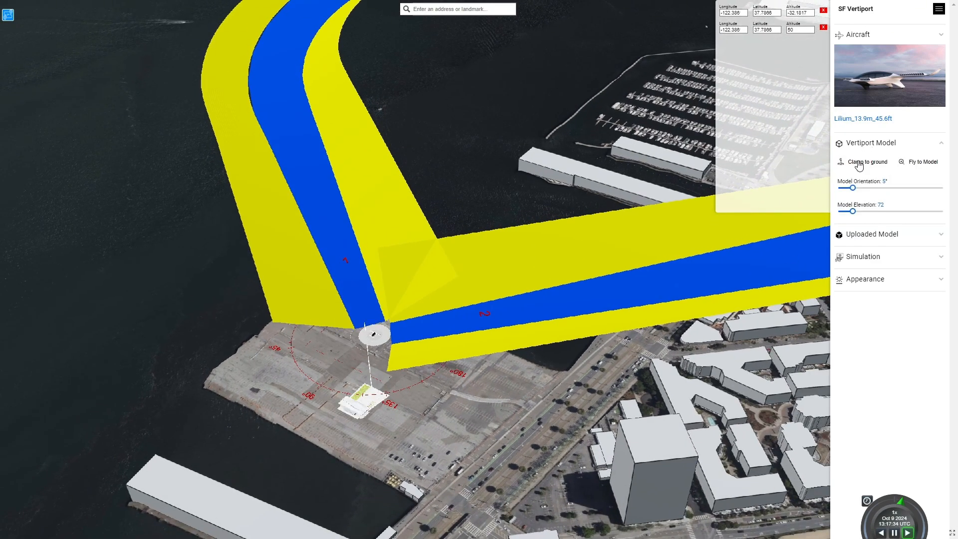
left_click(859, 165)
scroll(338, 363, "up", 5)
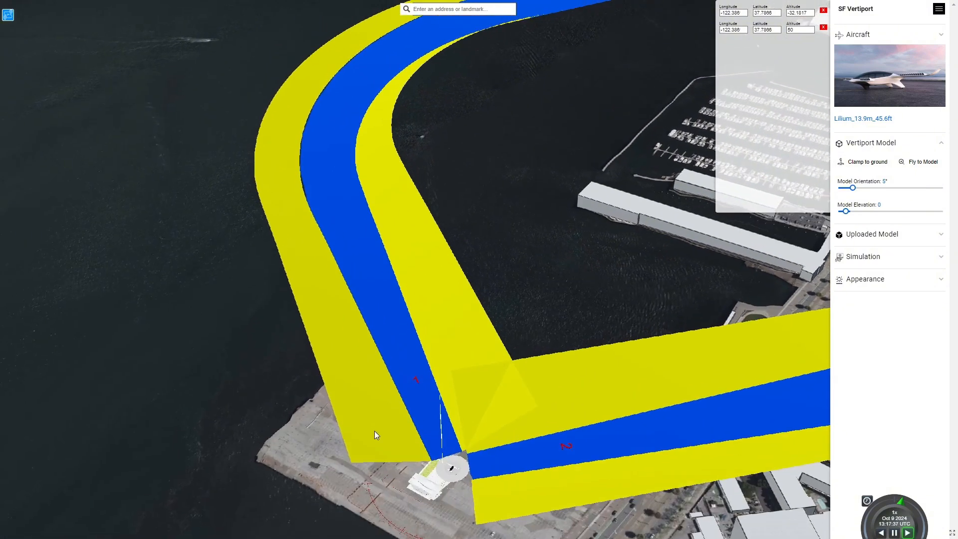
- Add a third route point along the first flight path at altitude 40, and set the second point's altitude to -15
middle_click_drag(410, 335, 417, 441)
scroll(338, 369, "down", 4)
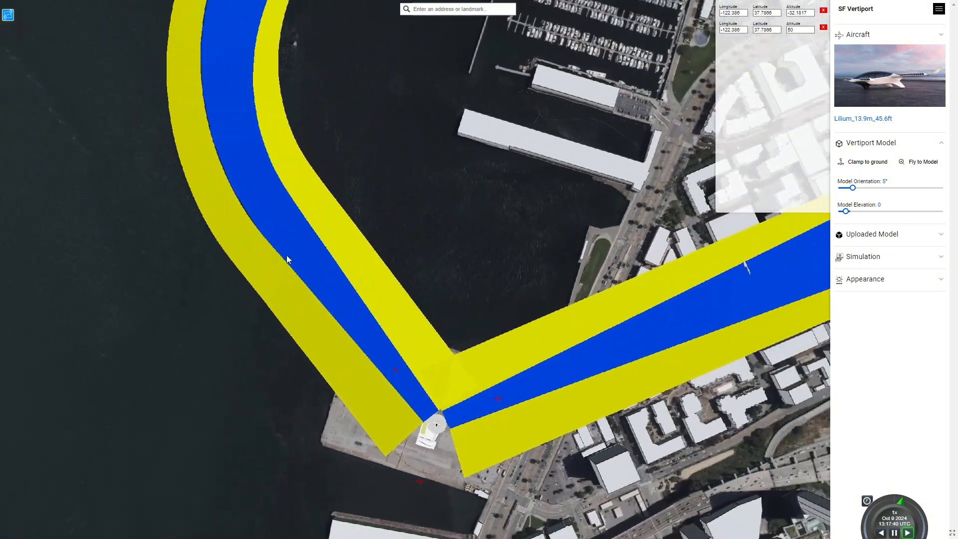
left_click_drag(287, 256, 387, 381)
middle_click_drag(387, 380, 519, 283)
left_click(328, 427)
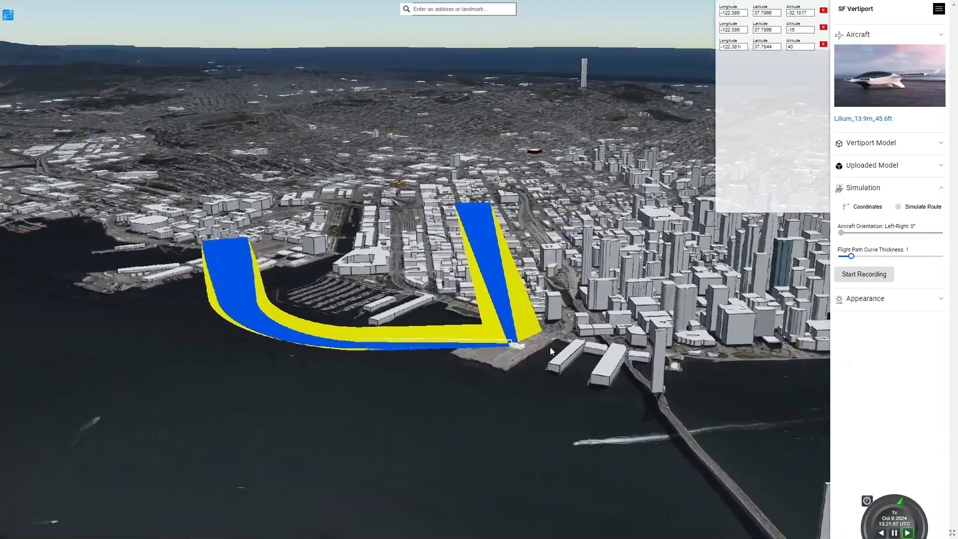
- Simulate the aircraft's route from the vertiport and set the aircraft's left-right orientation to 207°
scroll(535, 348, "up", 5)
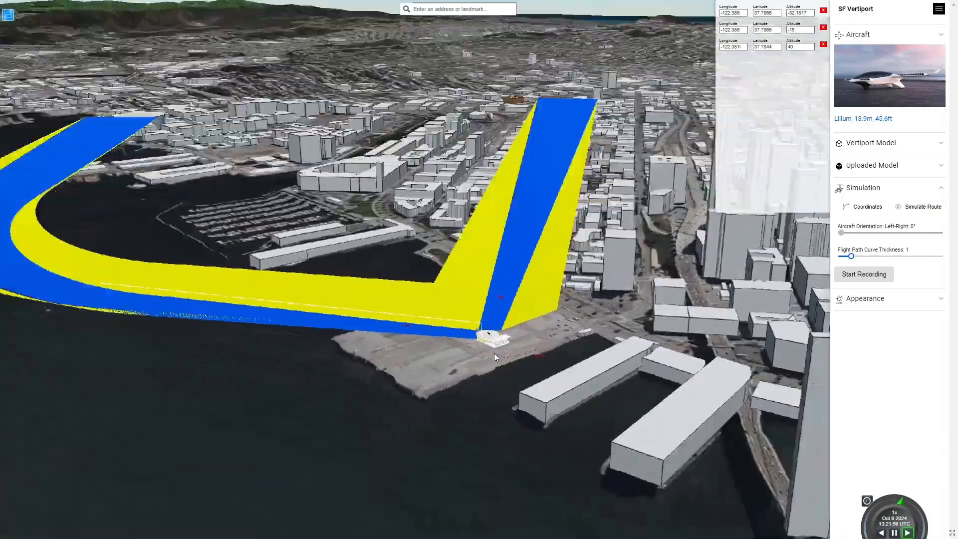
middle_click_drag(494, 352, 527, 331)
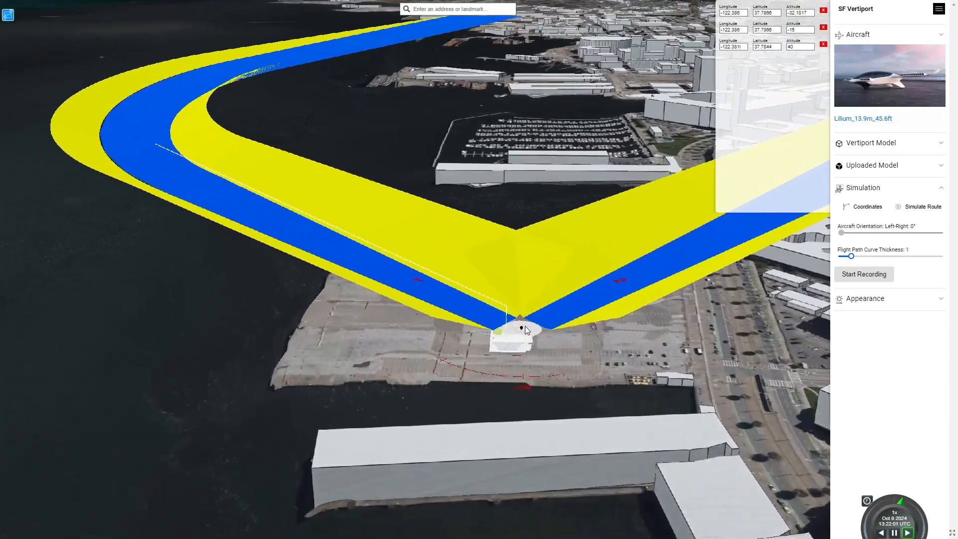
scroll(526, 330, "up", 2)
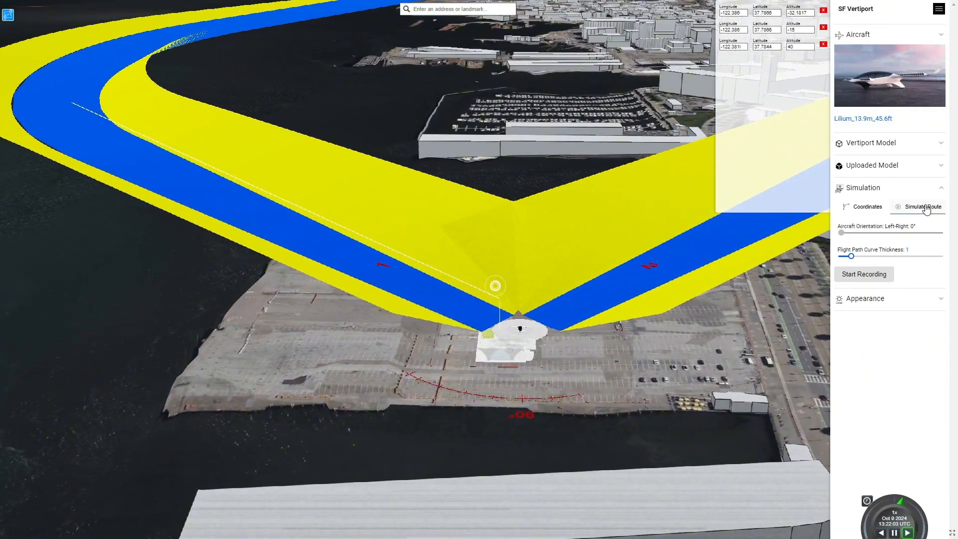
left_click(924, 207)
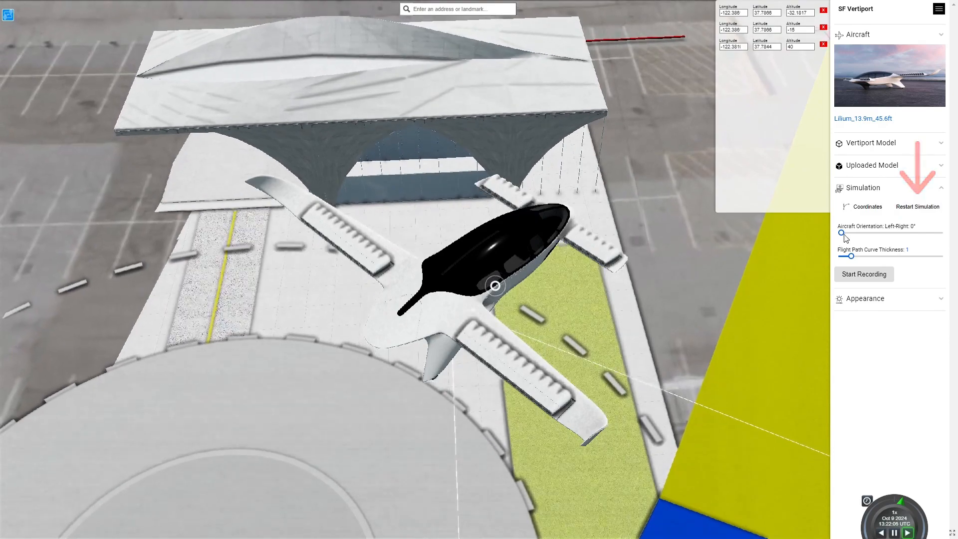
left_click_drag(843, 237, 870, 239)
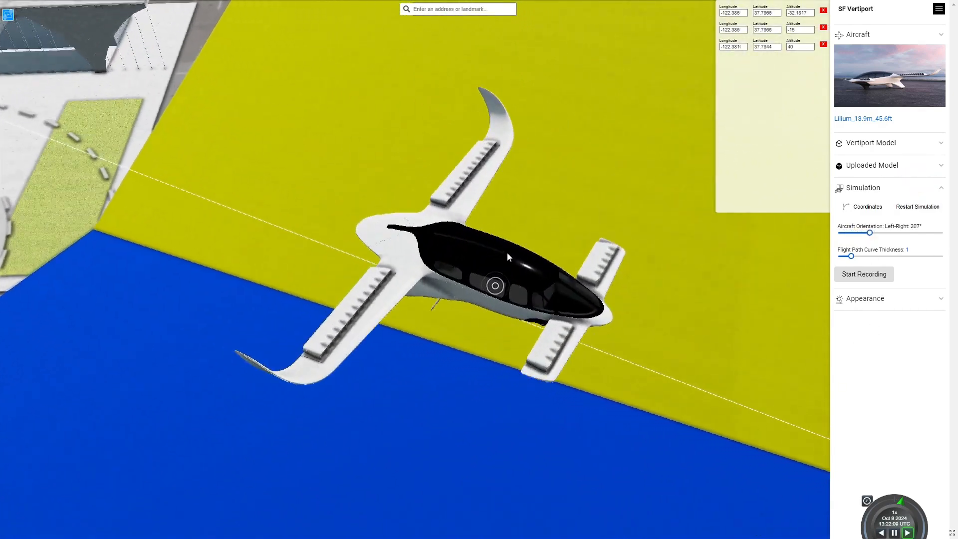
- Follow the aircraft along the first flight path from farther away and restart the route simulation
scroll(507, 253, "down", 5)
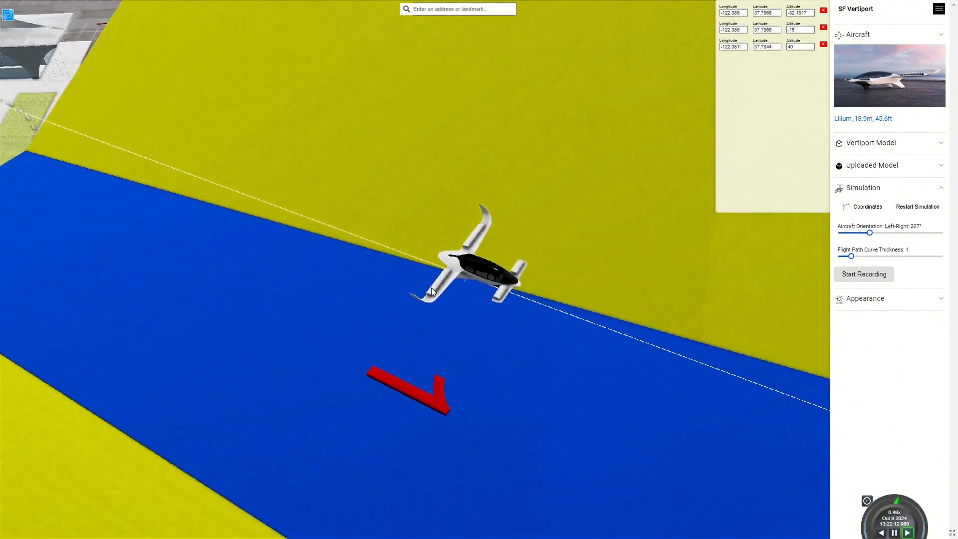
scroll(470, 375, "down", 5)
scroll(456, 244, "down", 5)
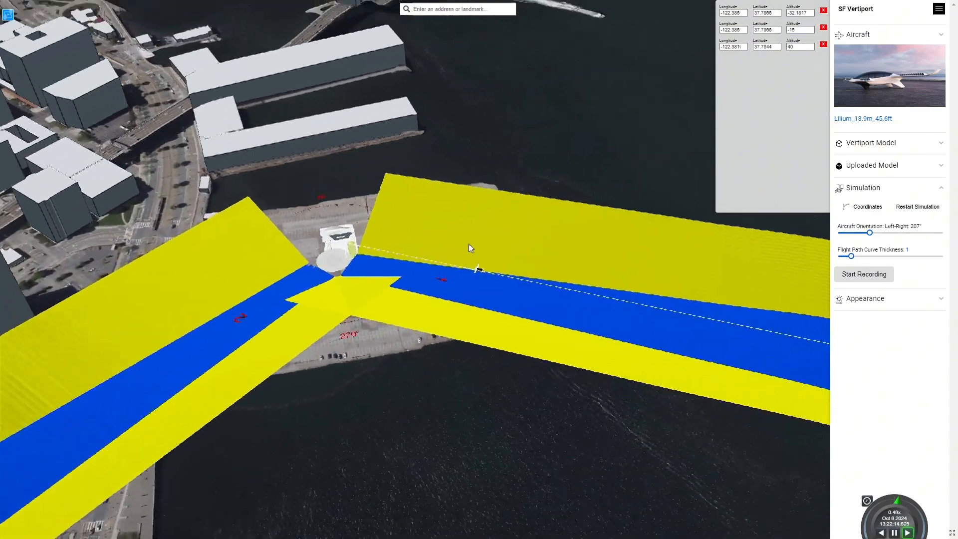
left_click_drag(469, 244, 608, 212)
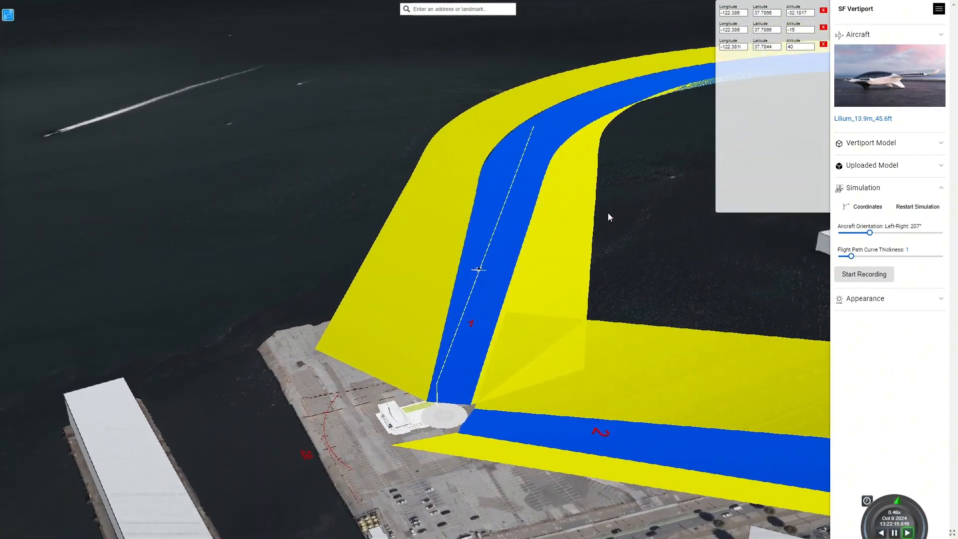
left_click(918, 207)
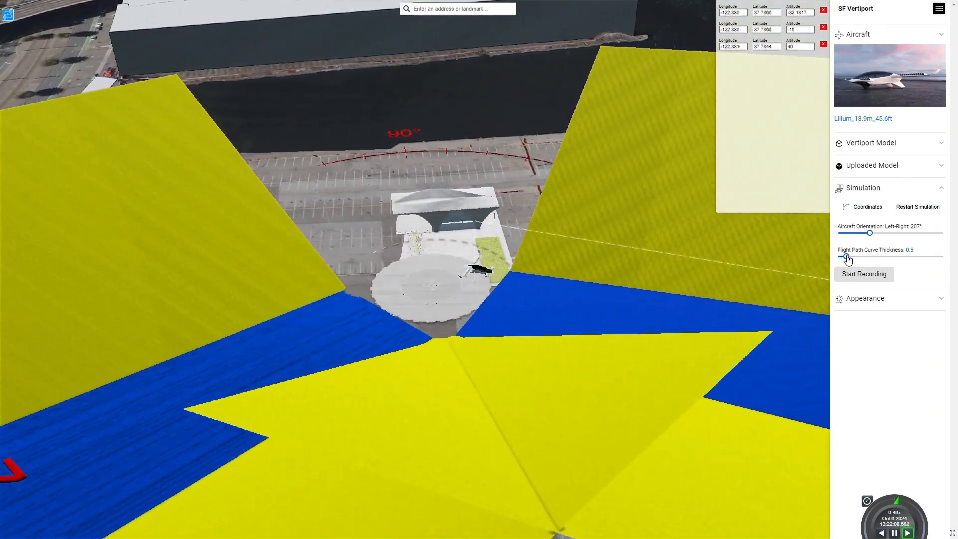
- Set the simulation speed to 0.91x, the aircraft's left-right orientation to 98° and the flight path curve thickness to 0
mouse_move(870, 235)
left_mouse_down()
mouse_move(858, 235)
mouse_move(870, 237)
left_mouse_up()
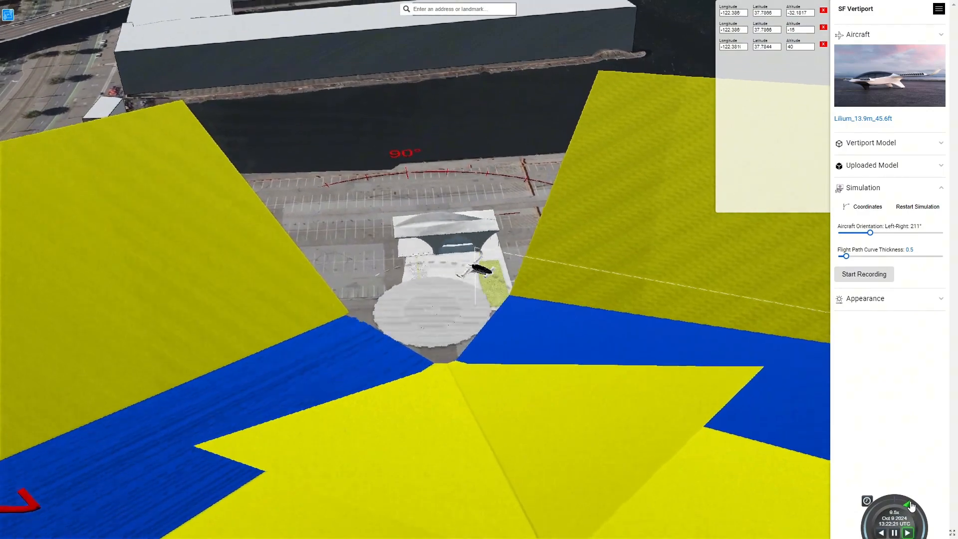
mouse_move(904, 505)
left_mouse_down()
mouse_move(888, 487)
mouse_move(921, 498)
mouse_move(907, 492)
left_mouse_up()
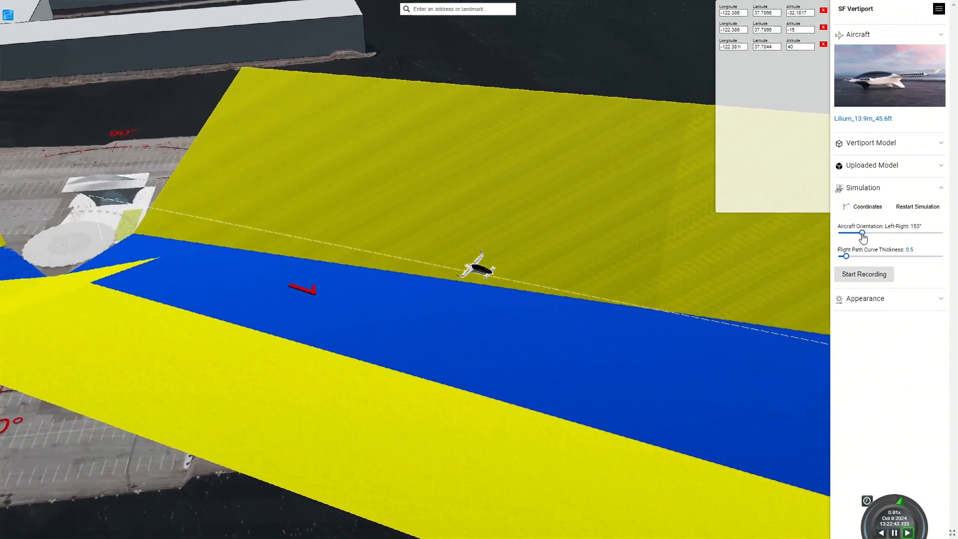
mouse_move(876, 240)
left_mouse_down()
mouse_move(867, 241)
mouse_move(892, 245)
left_mouse_up()
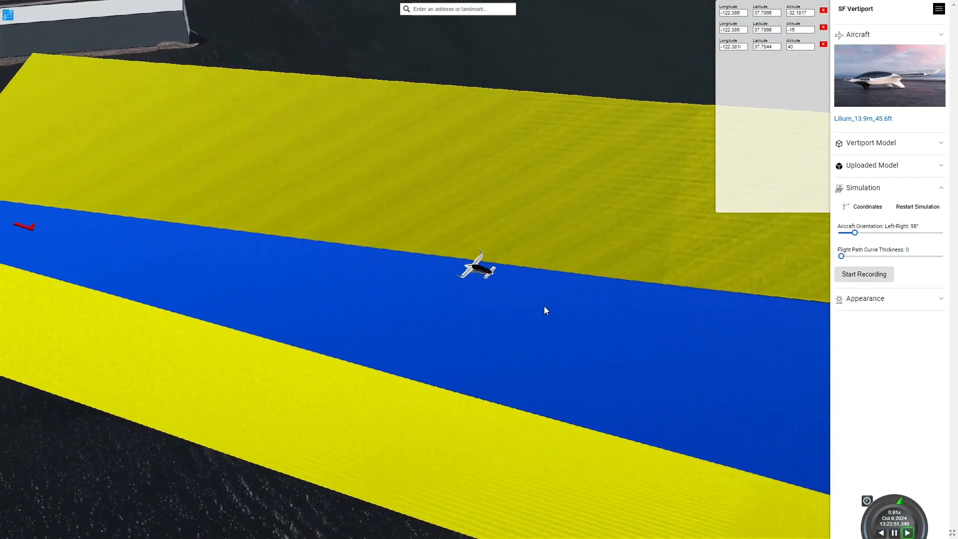
left_click_drag(545, 310, 697, 306)
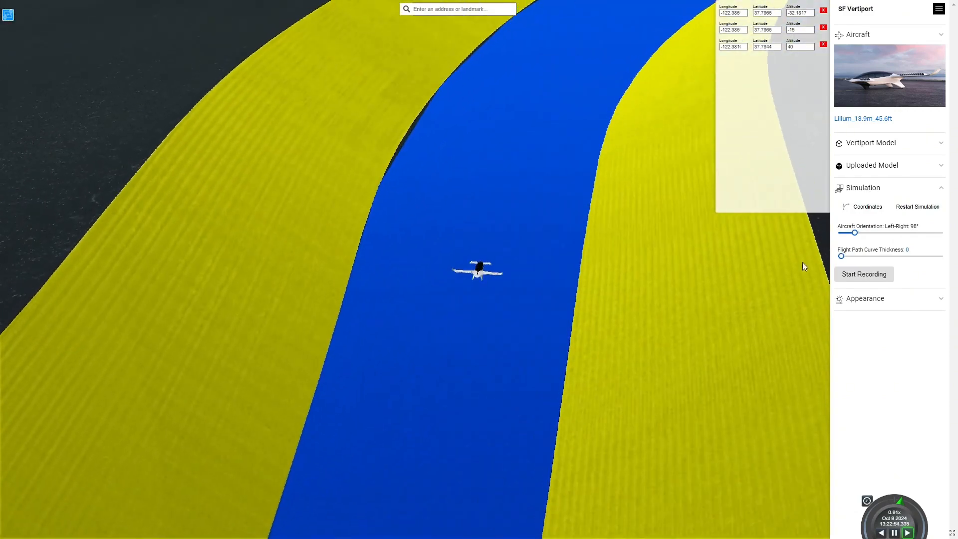
- Return to the planning map and look over the vertiport's two flight slope surfaces
left_click(8, 23)
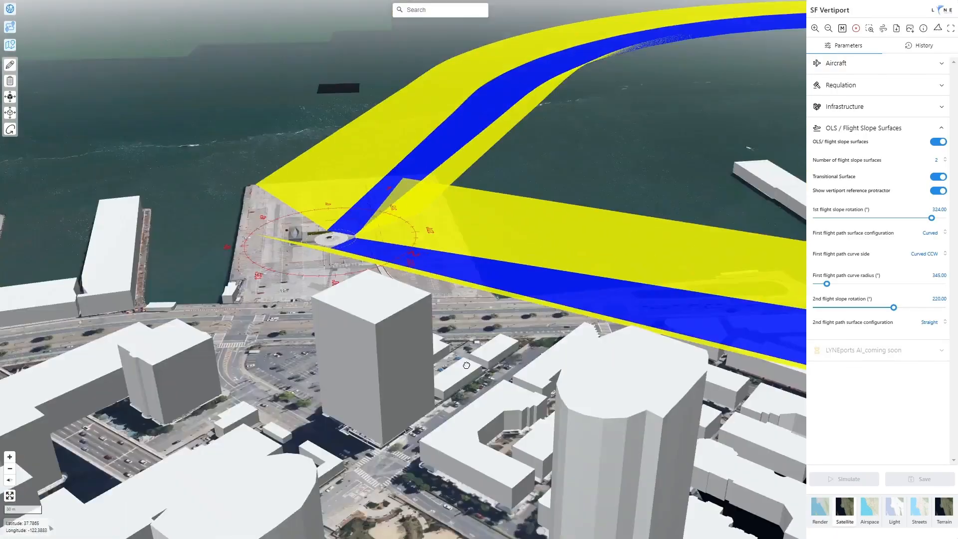
scroll(394, 321, "down", 5)
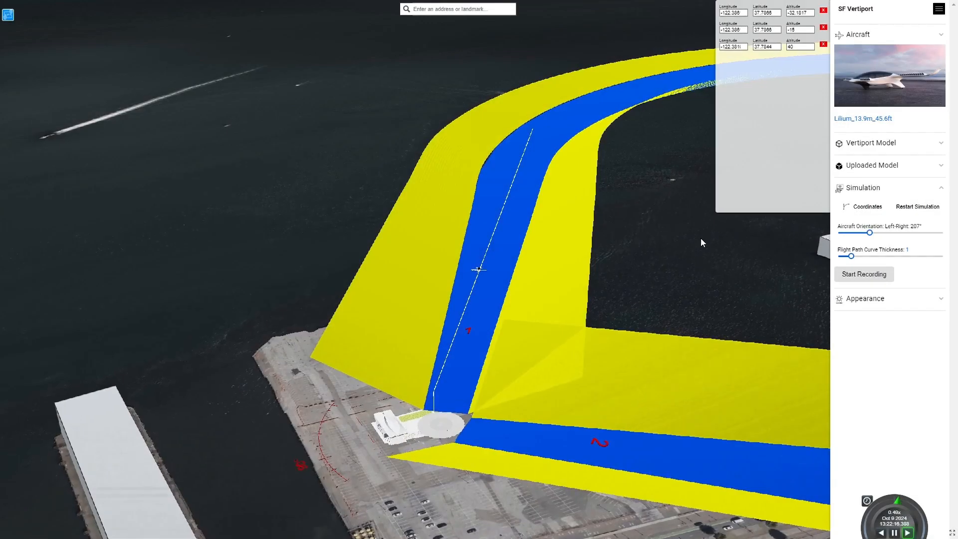
- Set the simulated route's flight path curve thickness to 0 and follow the aircraft along the first flight path from another side
left_click(866, 300)
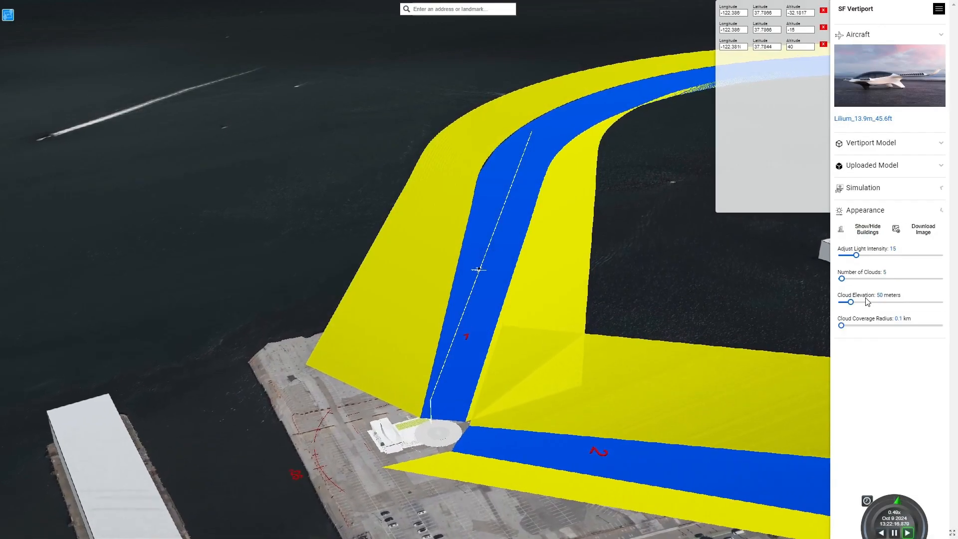
left_click(862, 196)
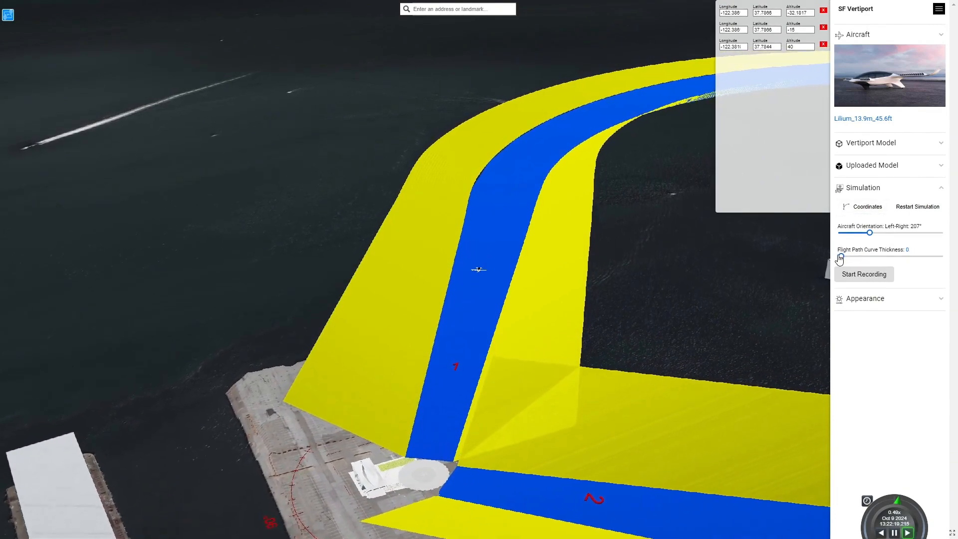
left_click_drag(538, 289, 612, 297)
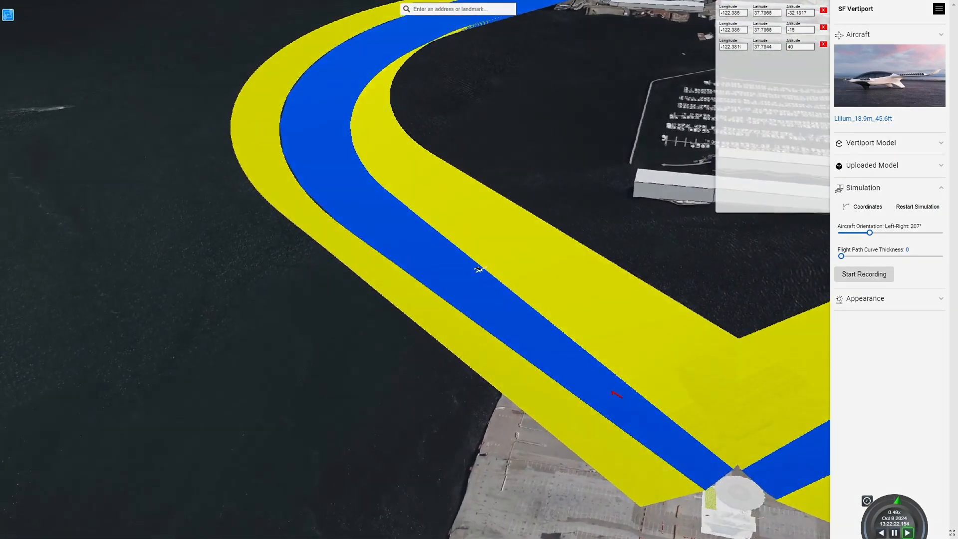